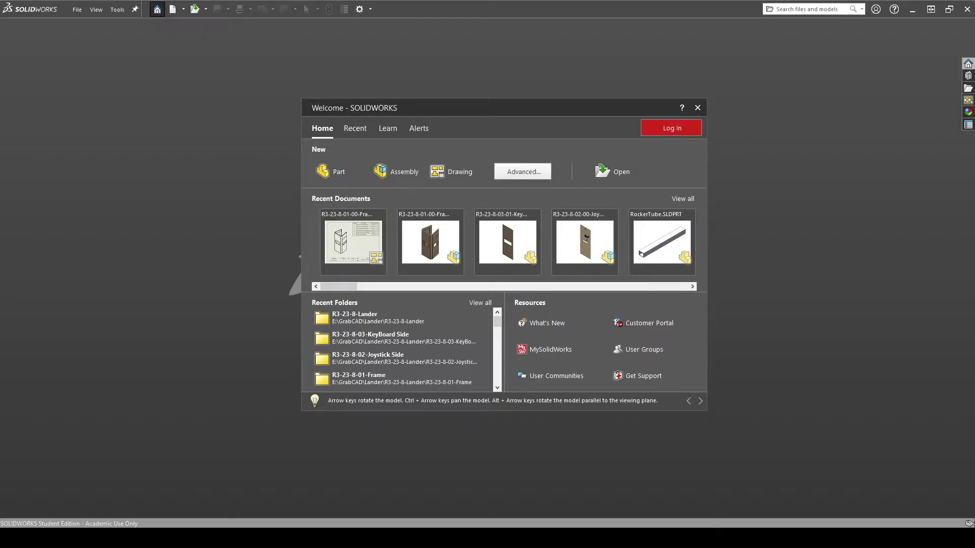
- Create a new part document
{"action": "mouse_move", "coordinate": [526, 111]}
{"action": "left_mouse_down"}
{"action": "mouse_move", "coordinate": [510, 130]}
{"action": "mouse_move", "coordinate": [488, 104]}
{"action": "mouse_move", "coordinate": [518, 115]}
{"action": "left_mouse_up"}
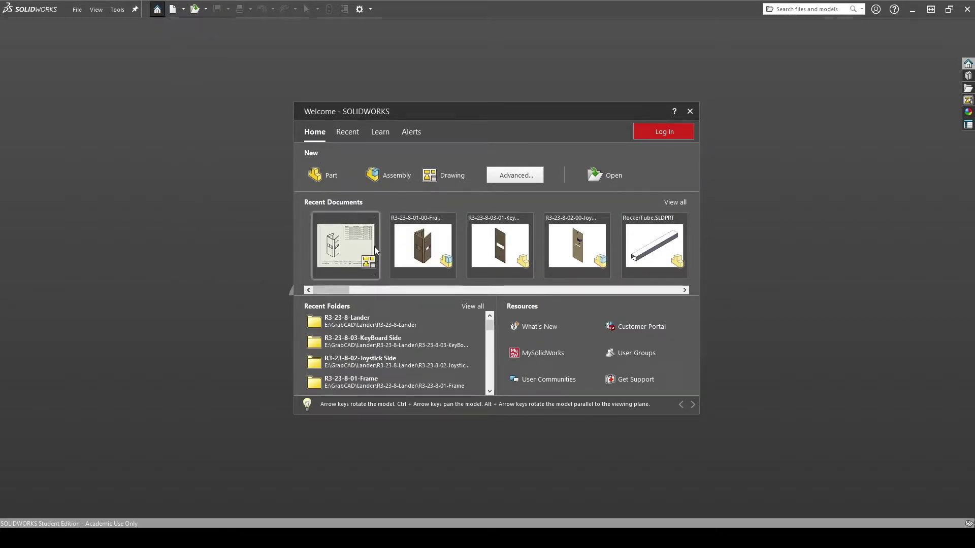
{"action": "left_click", "coordinate": [330, 177]}
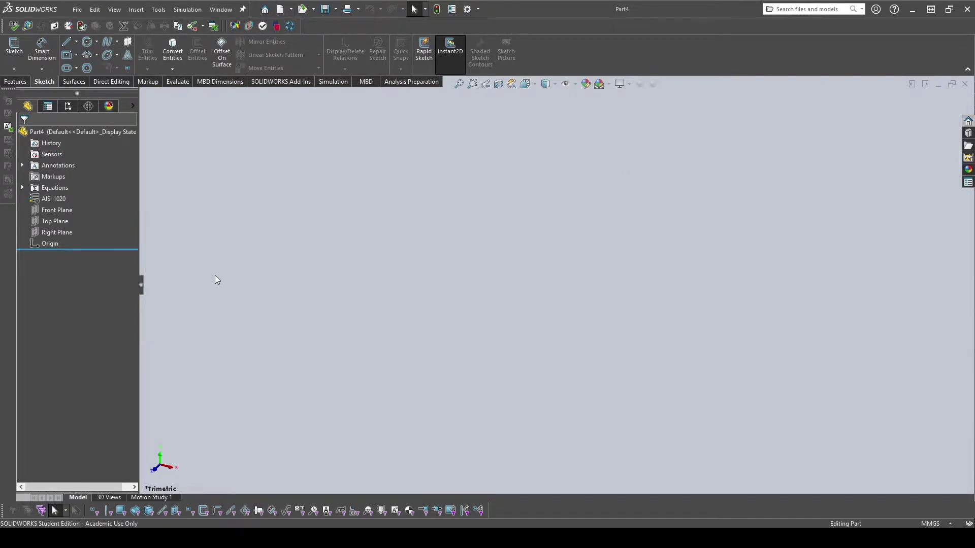
- Look through the command sets from Features and Surfaces to MBD and Analysis Preparation, ending on the sketch tools
{"action": "left_click", "coordinate": [15, 82]}
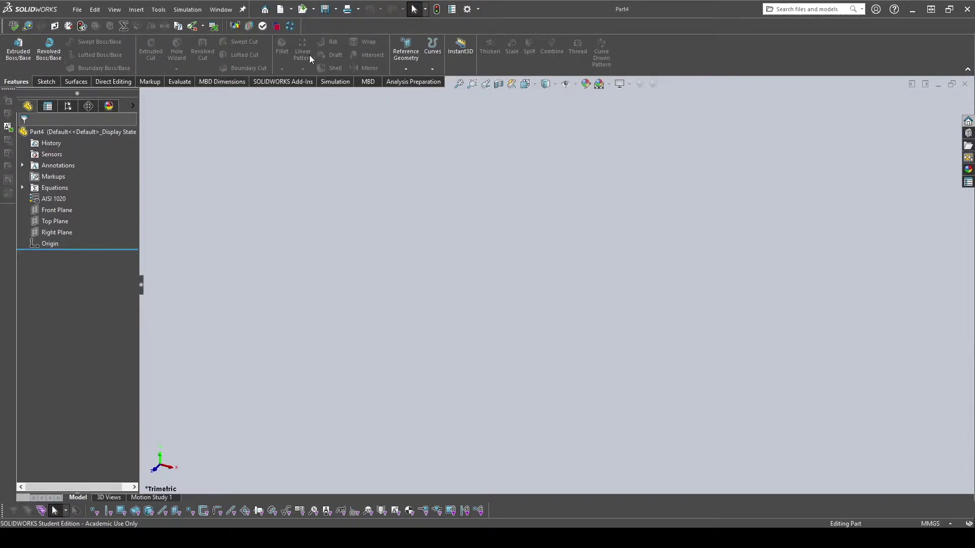
{"action": "left_click", "coordinate": [75, 82]}
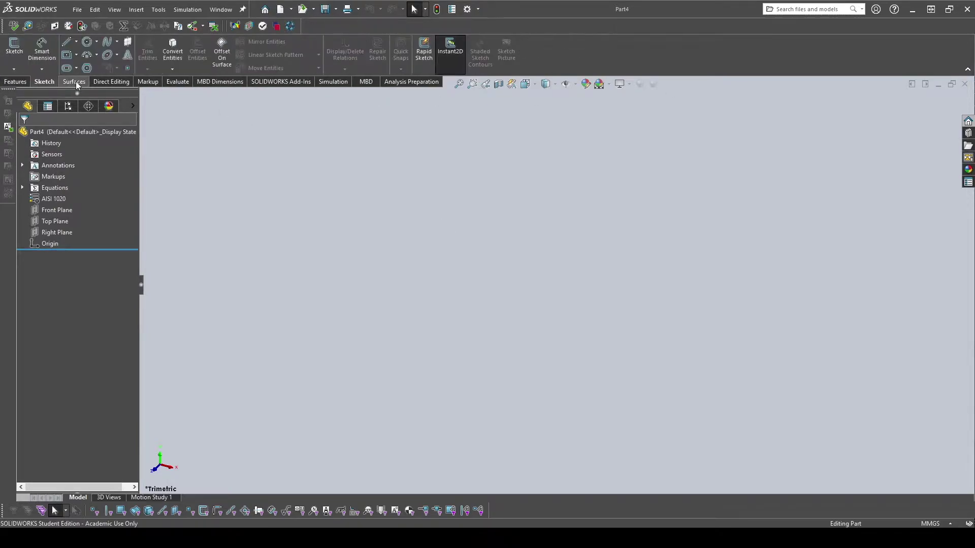
{"action": "left_click", "coordinate": [111, 82]}
{"action": "left_click", "coordinate": [178, 81]}
{"action": "left_click", "coordinate": [222, 82]}
{"action": "left_click", "coordinate": [288, 82]}
{"action": "left_click", "coordinate": [337, 81]}
{"action": "left_click", "coordinate": [373, 82]}
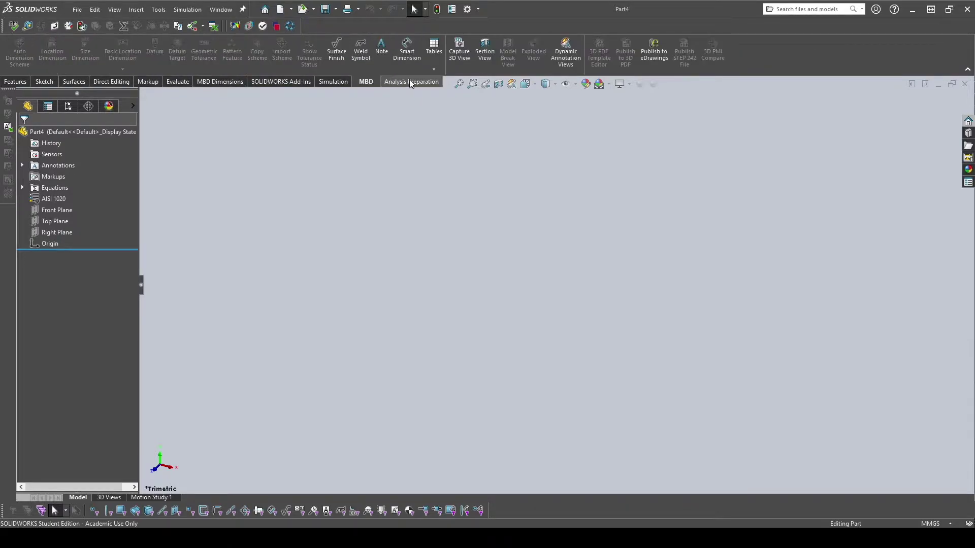
{"action": "left_click", "coordinate": [407, 82]}
{"action": "left_click", "coordinate": [53, 82]}
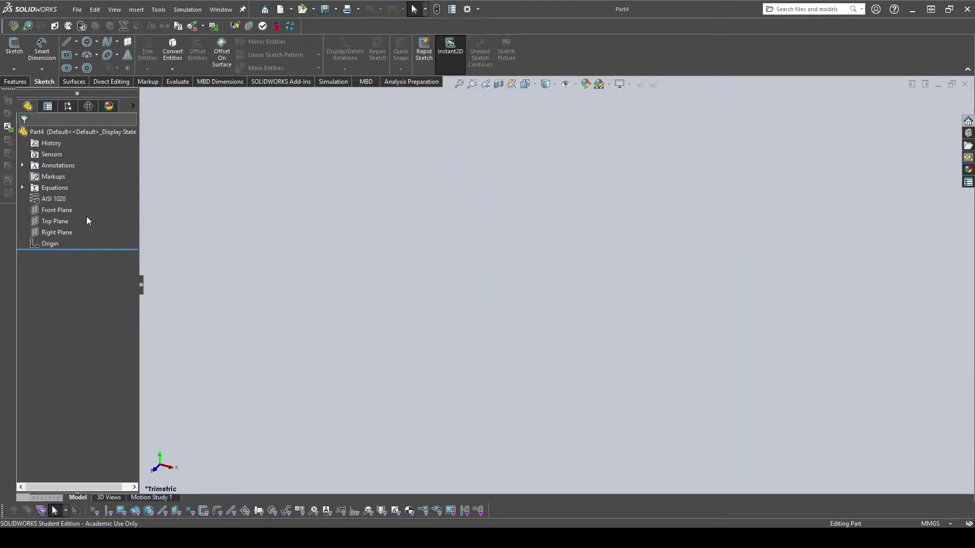
- Examine the contents of the Equations and Annotations folders in the part's feature tree
{"action": "left_click", "coordinate": [23, 187]}
{"action": "left_click", "coordinate": [23, 188]}
{"action": "left_click", "coordinate": [23, 165]}
{"action": "left_click", "coordinate": [23, 166]}
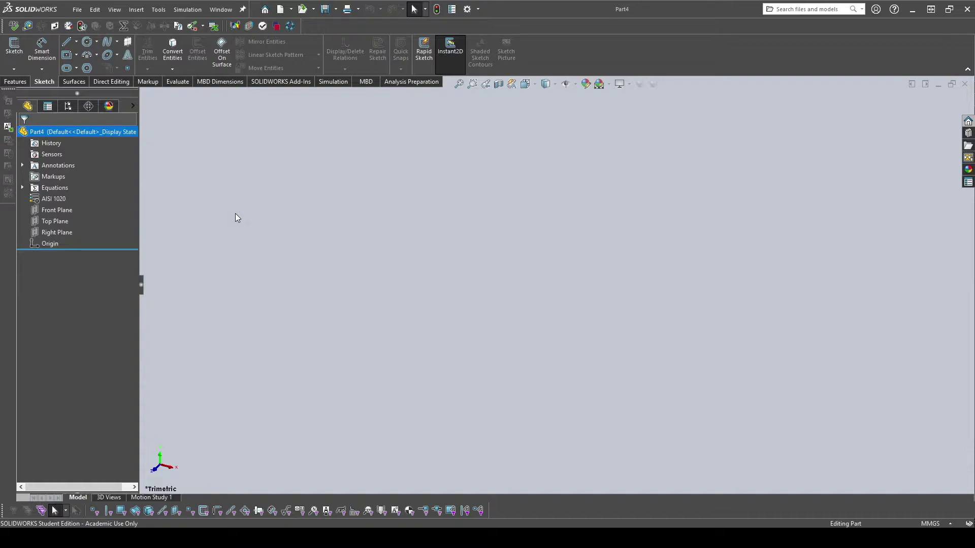
- Start a new sketch on the Top Plane
{"action": "left_click", "coordinate": [14, 51]}
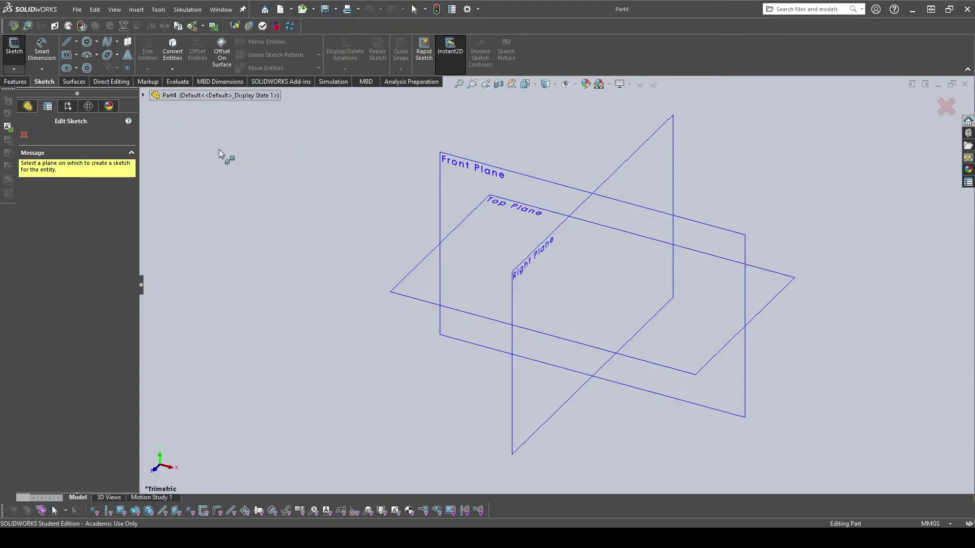
{"action": "left_click", "coordinate": [144, 95]}
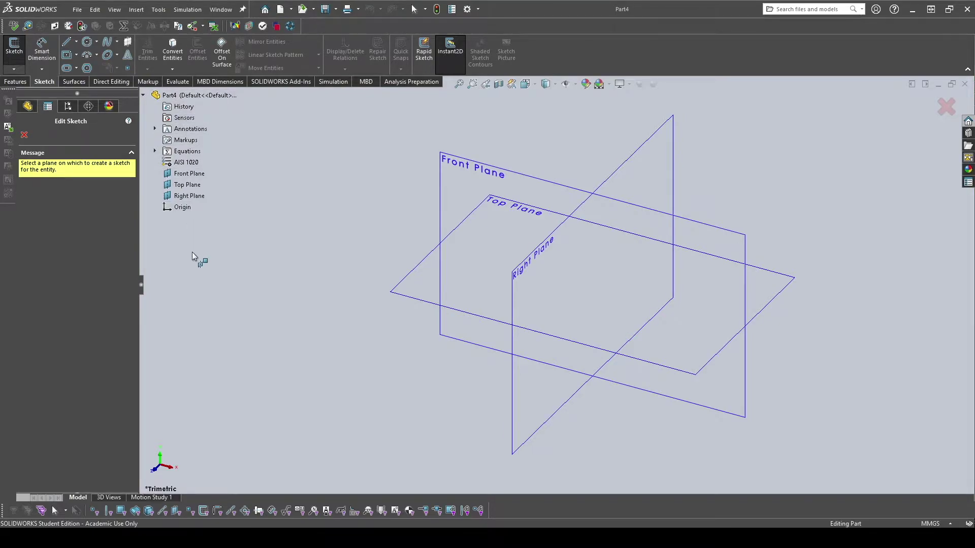
{"action": "left_click", "coordinate": [191, 175]}
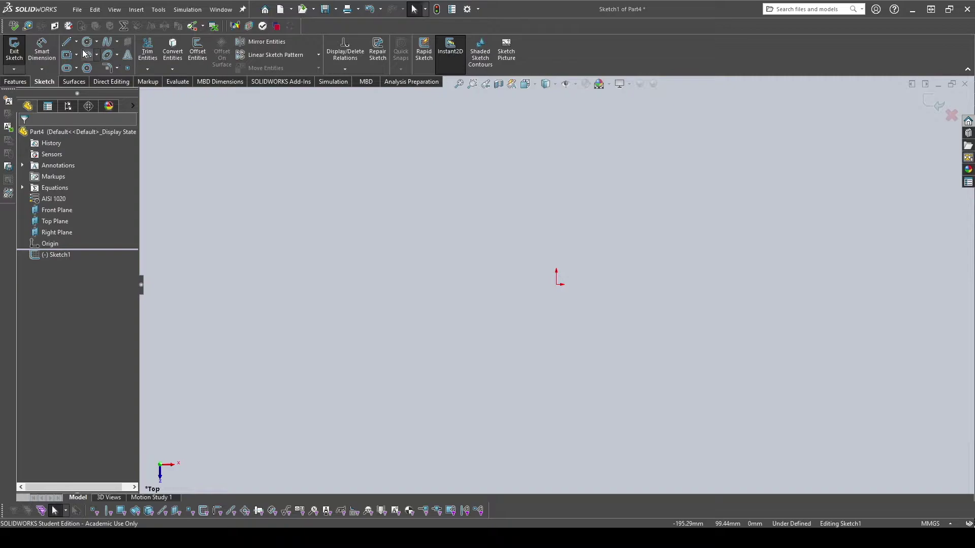
- Sketch a closed, irregular four-sided outline of solid lines starting and ending at the origin
{"action": "left_click", "coordinate": [68, 43]}
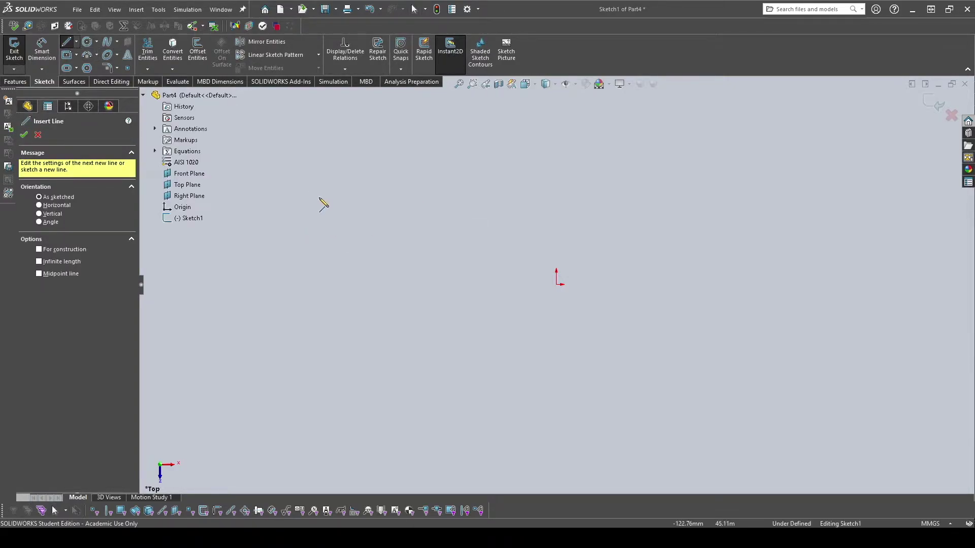
{"action": "left_click", "coordinate": [557, 283]}
{"action": "left_click", "coordinate": [643, 173]}
{"action": "left_click", "coordinate": [770, 284]}
{"action": "left_click", "coordinate": [707, 357]}
{"action": "left_click", "coordinate": [557, 284]}
- Sketch a second closed, irregular outline of connected lines wrapping around the left side and below the four-sided outline
{"action": "left_click", "coordinate": [540, 374]}
{"action": "left_click", "coordinate": [414, 248]}
{"action": "left_click", "coordinate": [522, 161]}
{"action": "left_click", "coordinate": [530, 264]}
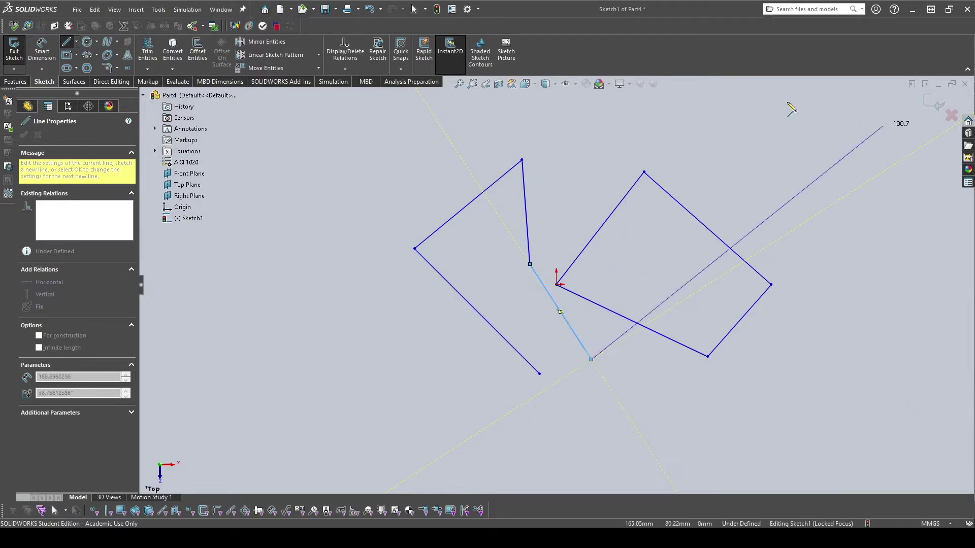
{"action": "left_click", "coordinate": [760, 386]}
{"action": "left_click", "coordinate": [617, 467]}
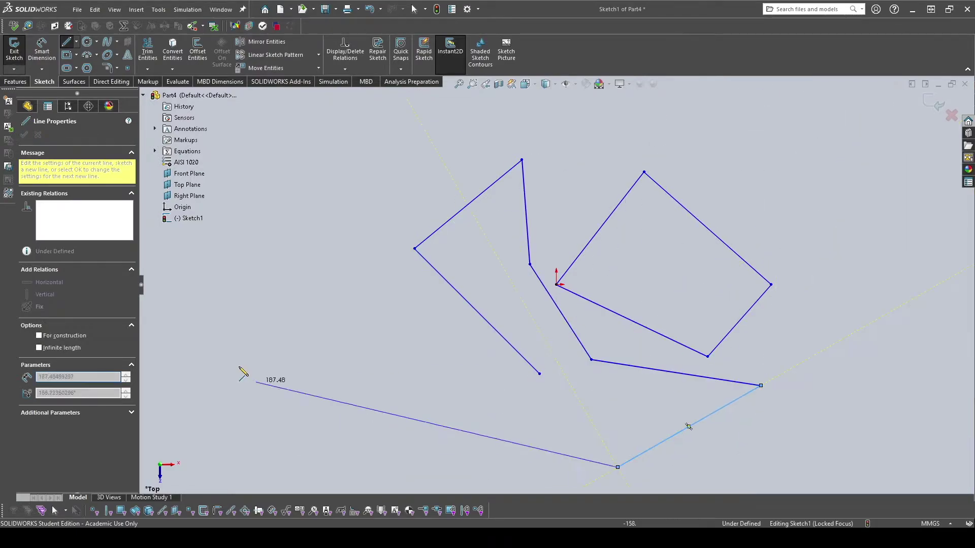
{"action": "left_click", "coordinate": [241, 397]}
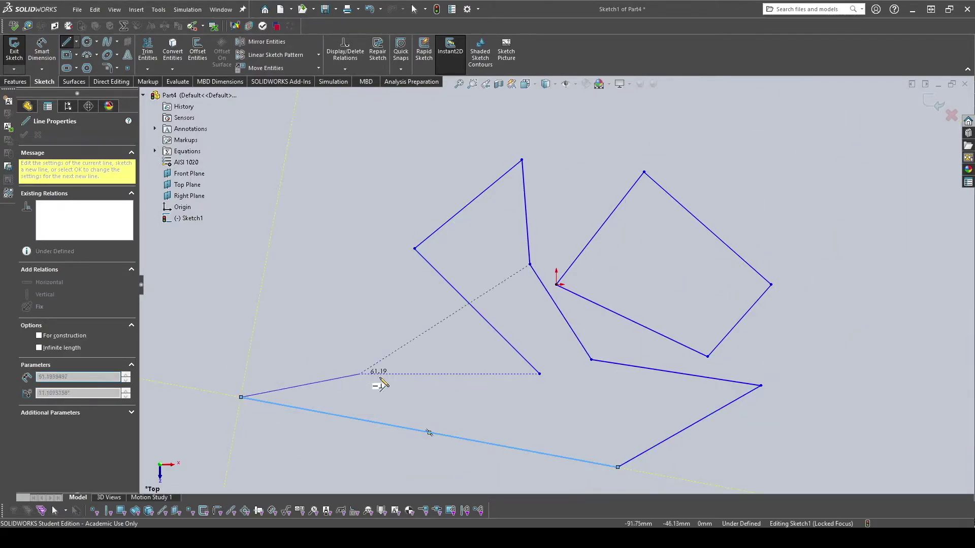
{"action": "left_click", "coordinate": [539, 374]}
- Sketch a separate slanted line to the left of the irregular outlines and finish the Line command
{"action": "left_click", "coordinate": [316, 269]}
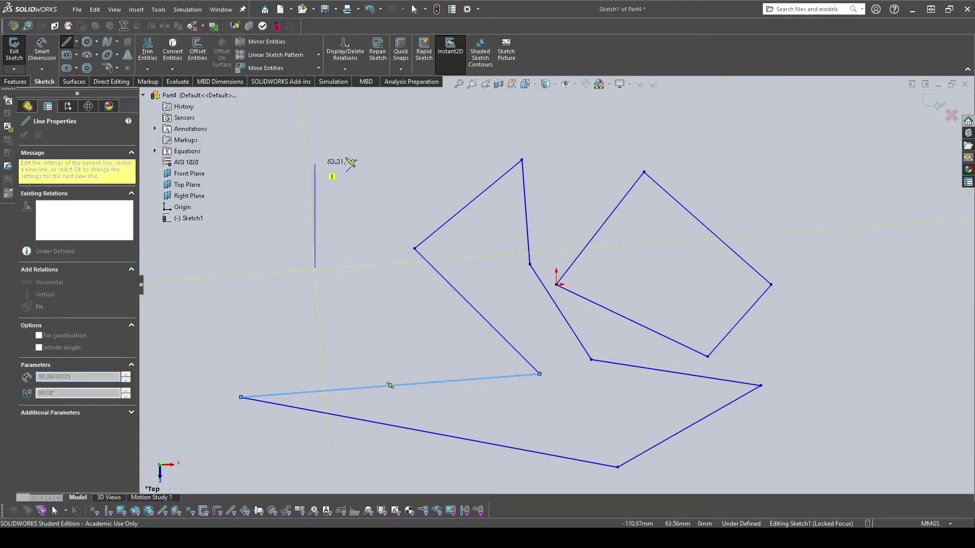
{"action": "left_click", "coordinate": [372, 160]}
{"action": "key", "text": "Escape"}
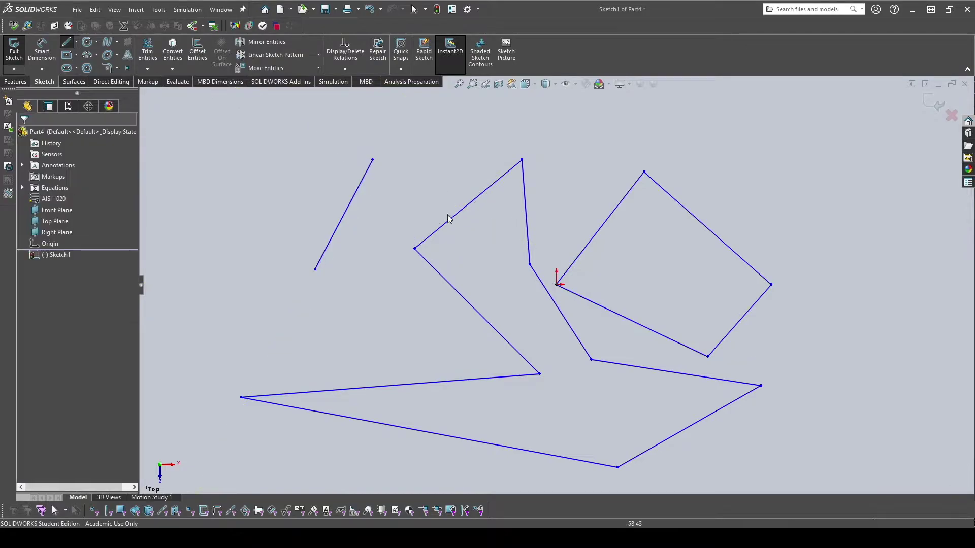
{"action": "key", "text": "Escape"}
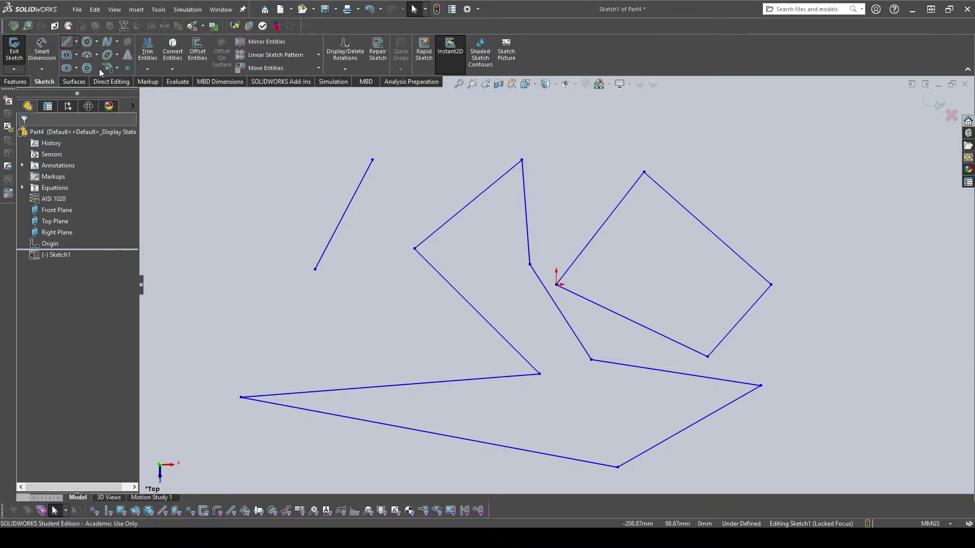
- Sketch a closed four-sided outline of construction lines starting and ending at the upper endpoint of the separate slanted line
{"action": "key", "text": "Return"}
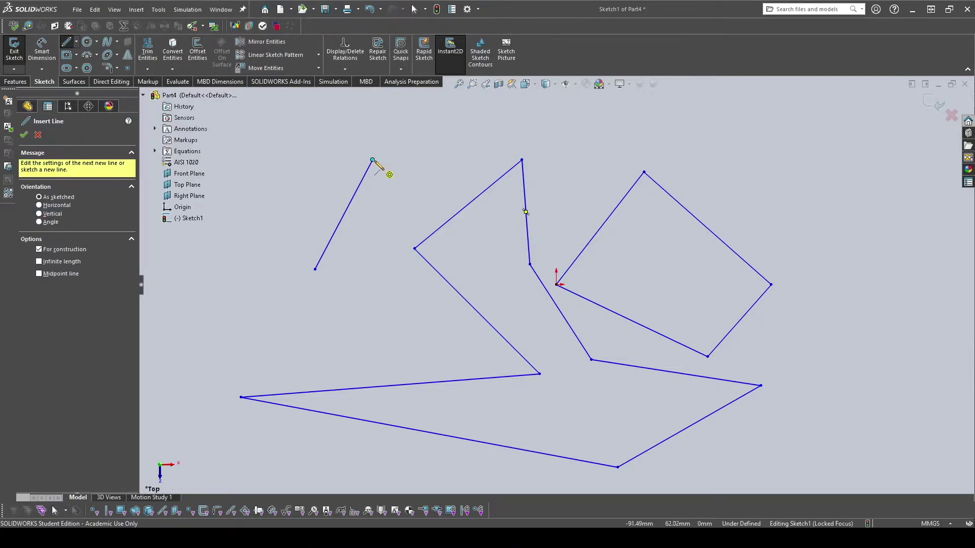
{"action": "left_click", "coordinate": [373, 160]}
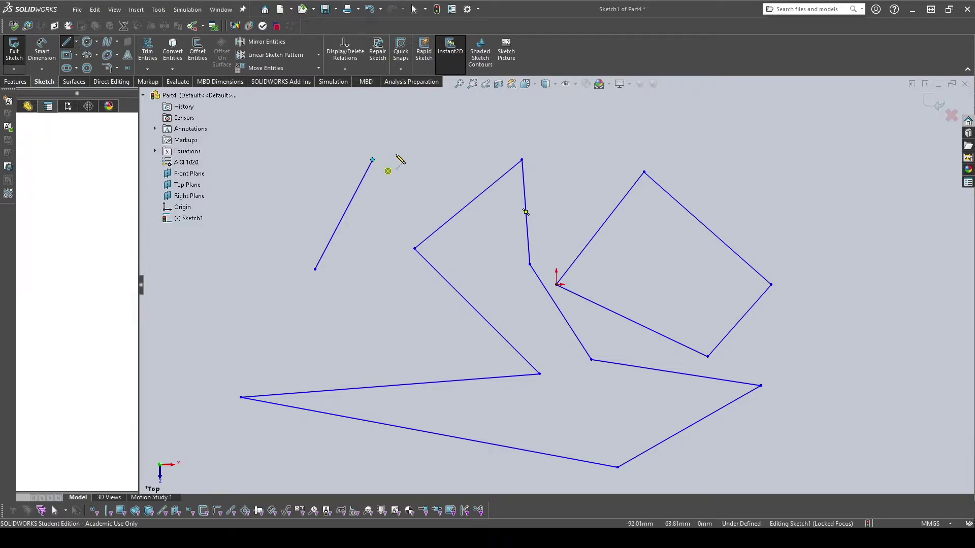
{"action": "left_click", "coordinate": [415, 120]}
{"action": "left_click", "coordinate": [491, 149]}
{"action": "left_click", "coordinate": [444, 212]}
{"action": "left_click", "coordinate": [373, 160]}
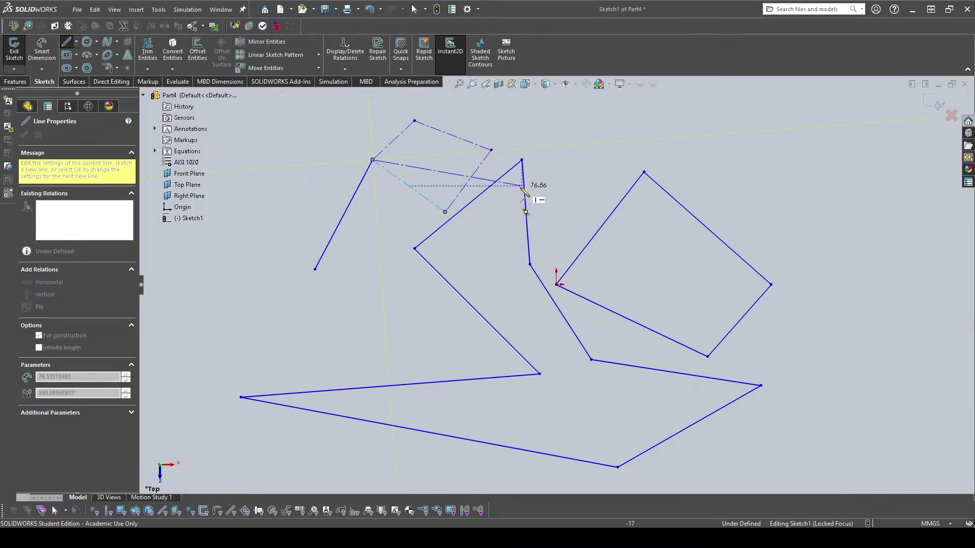
{"action": "key", "text": "Escape"}
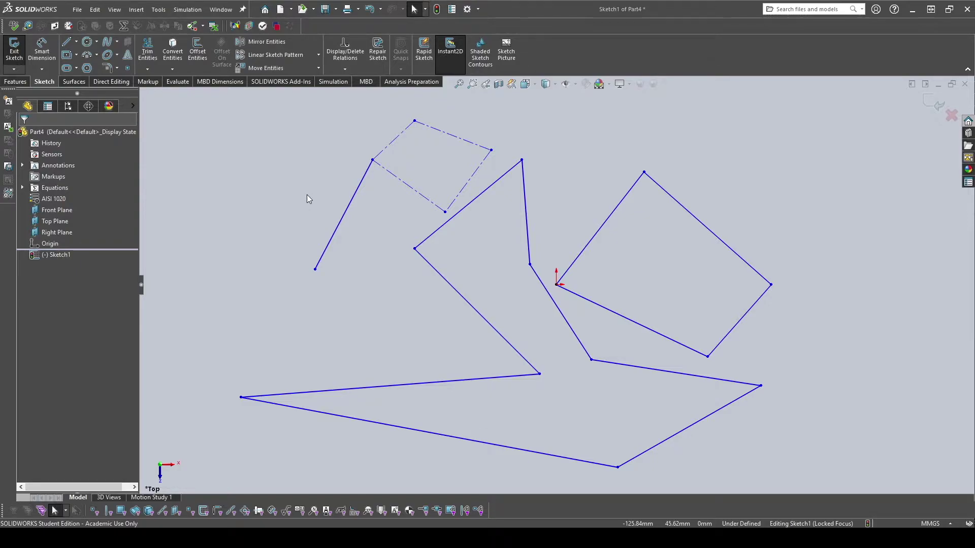
- Sketch a triangle with the Midpoint Line tool, starting with a slanted midpoint line below the separate line and closing it with two more lines
{"action": "left_click", "coordinate": [76, 41]}
{"action": "left_click", "coordinate": [85, 72]}
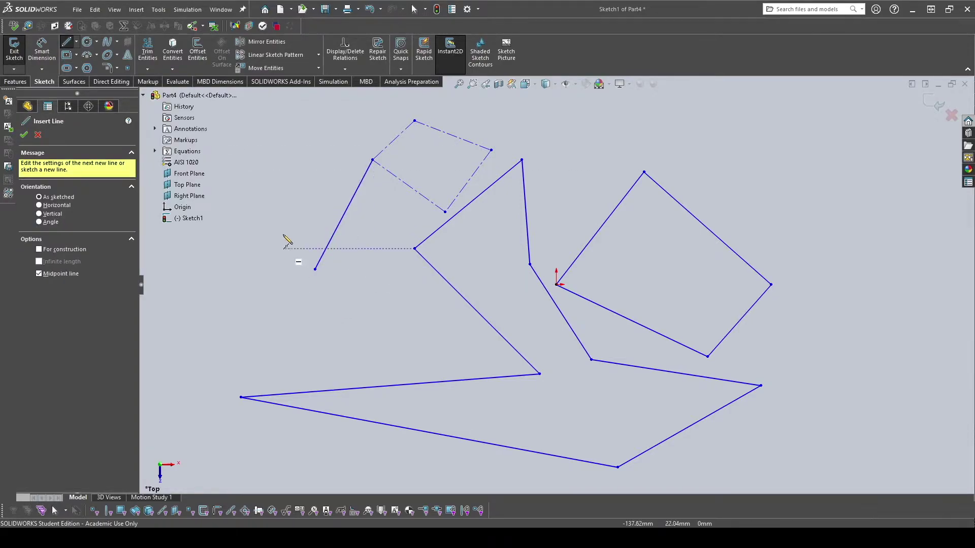
{"action": "left_click", "coordinate": [351, 343]}
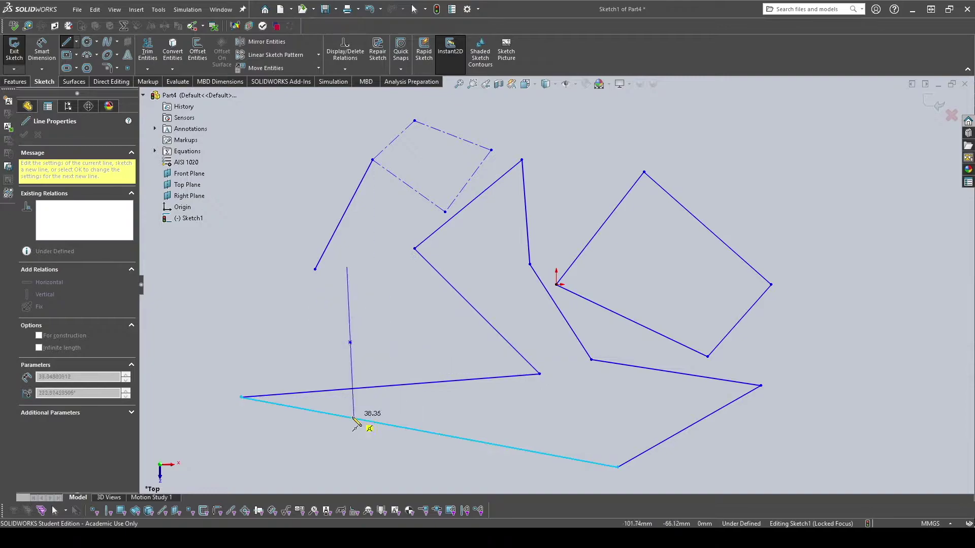
{"action": "left_click", "coordinate": [399, 276]}
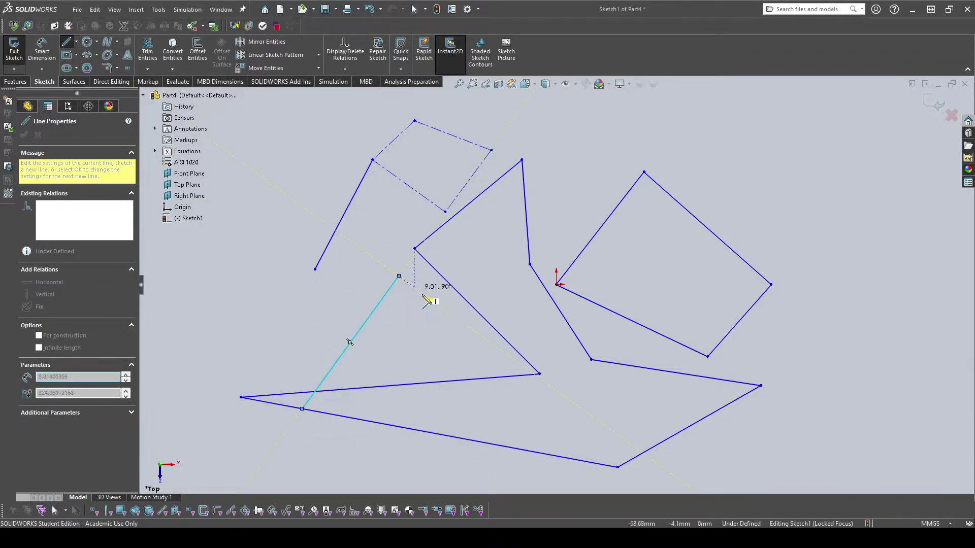
{"action": "left_click", "coordinate": [461, 406]}
{"action": "left_click", "coordinate": [302, 408]}
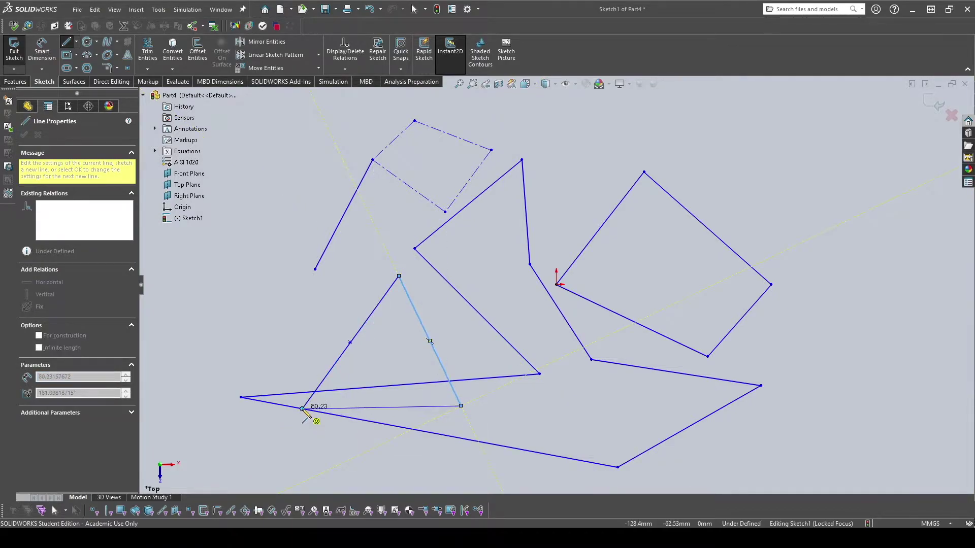
{"action": "key", "text": "Escape"}
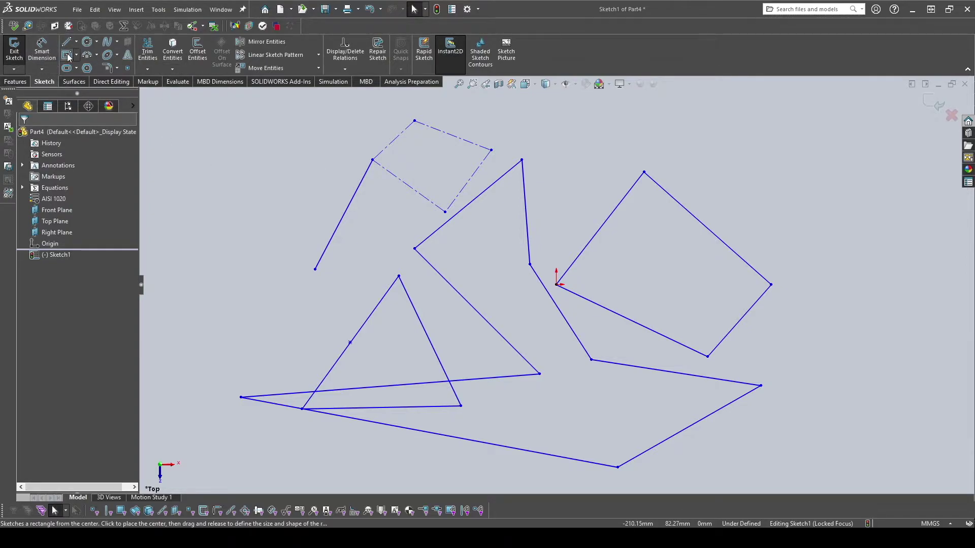
- Delete all the sketched lines with a window selection and undo the deletion
{"action": "key", "text": "z"}
{"action": "key", "text": "z"}
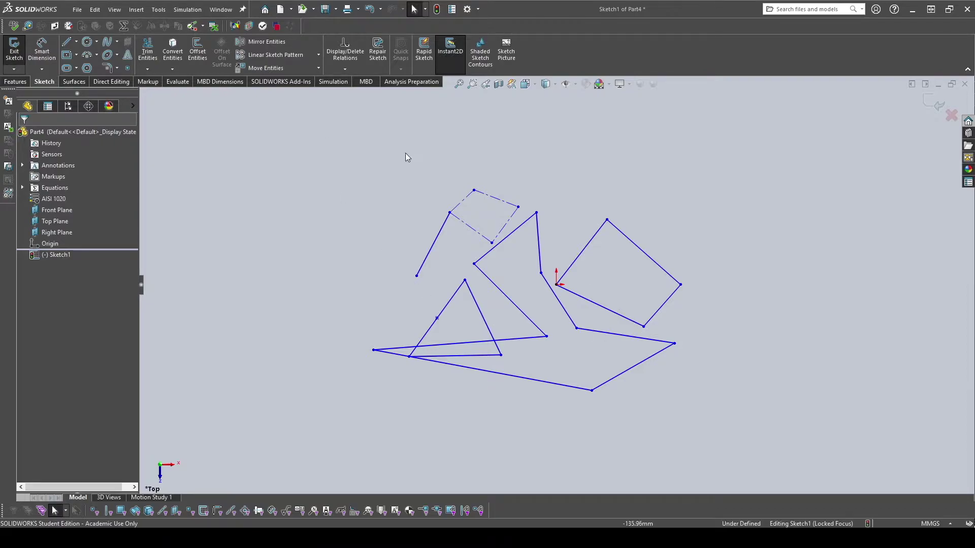
{"action": "left_click", "coordinate": [301, 133]}
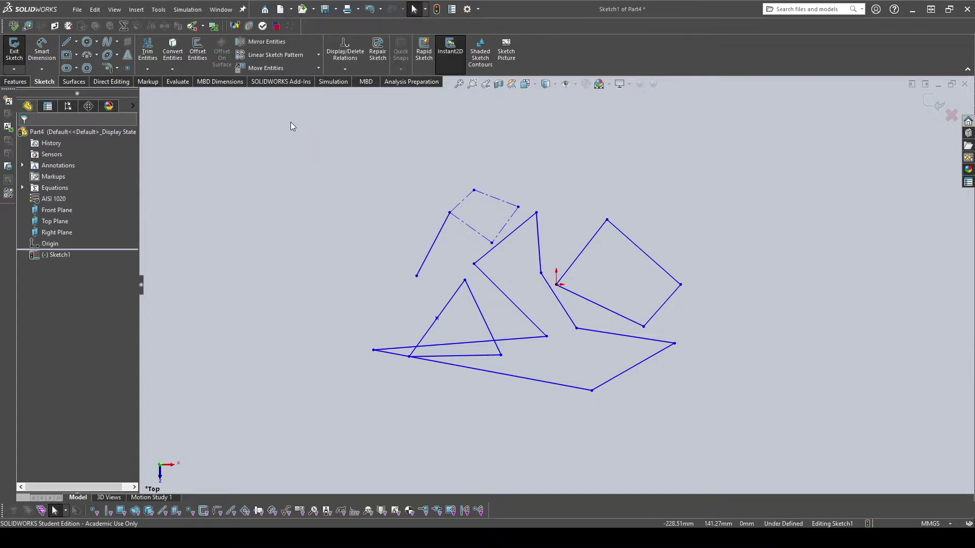
{"action": "left_click", "coordinate": [304, 142]}
{"action": "mouse_move", "coordinate": [333, 177]}
{"action": "left_mouse_down"}
{"action": "mouse_move", "coordinate": [751, 457]}
{"action": "mouse_move", "coordinate": [533, 281]}
{"action": "mouse_move", "coordinate": [754, 447]}
{"action": "left_mouse_up"}
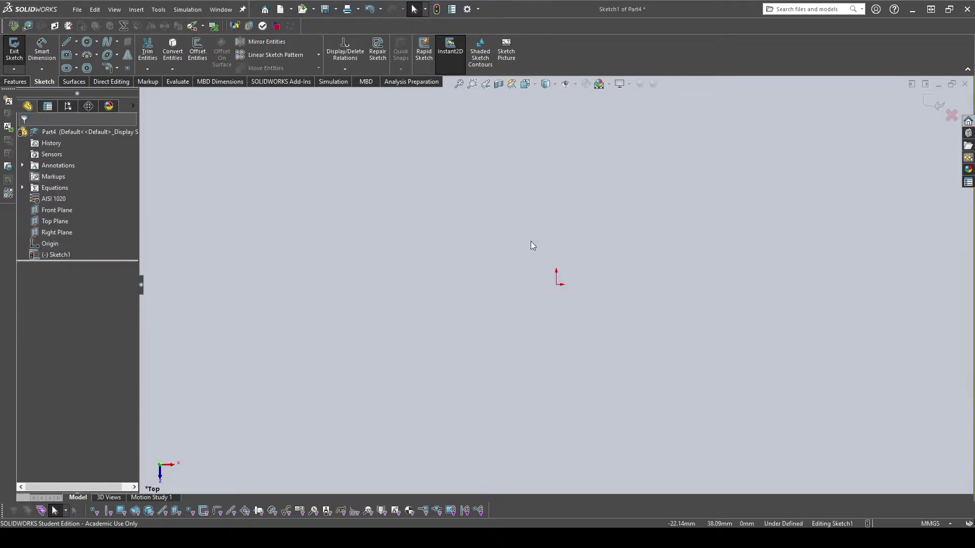
{"action": "left_click", "coordinate": [363, 189]}
{"action": "mouse_move", "coordinate": [303, 138]}
{"action": "left_mouse_down"}
{"action": "mouse_move", "coordinate": [386, 192]}
{"action": "mouse_move", "coordinate": [538, 210]}
{"action": "mouse_move", "coordinate": [339, 175]}
{"action": "mouse_move", "coordinate": [368, 226]}
{"action": "mouse_move", "coordinate": [367, 136]}
{"action": "mouse_move", "coordinate": [333, 118]}
{"action": "mouse_move", "coordinate": [291, 138]}
{"action": "mouse_move", "coordinate": [211, 109]}
{"action": "mouse_move", "coordinate": [211, 264]}
{"action": "mouse_move", "coordinate": [192, 230]}
{"action": "mouse_move", "coordinate": [191, 131]}
{"action": "left_mouse_up"}
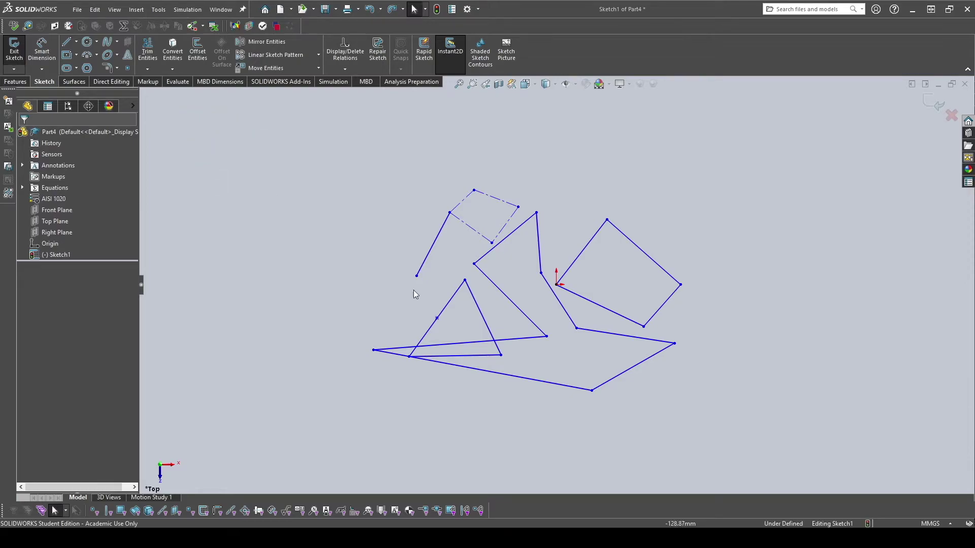
- Try a window selection around part of the dashed outline and a crossing selection over the solid outlines near the origin, clearing each selection
{"action": "scroll", "coordinate": [612, 308], "scroll_direction": "down", "scroll_amount": 1}
{"action": "mouse_move", "coordinate": [351, 190]}
{"action": "left_mouse_down"}
{"action": "mouse_move", "coordinate": [412, 221]}
{"action": "mouse_move", "coordinate": [441, 221]}
{"action": "left_mouse_up"}
{"action": "scroll", "coordinate": [441, 221], "scroll_direction": "down", "scroll_amount": 1}
{"action": "left_click_drag", "start_coordinate": [333, 137], "coordinate": [463, 211]}
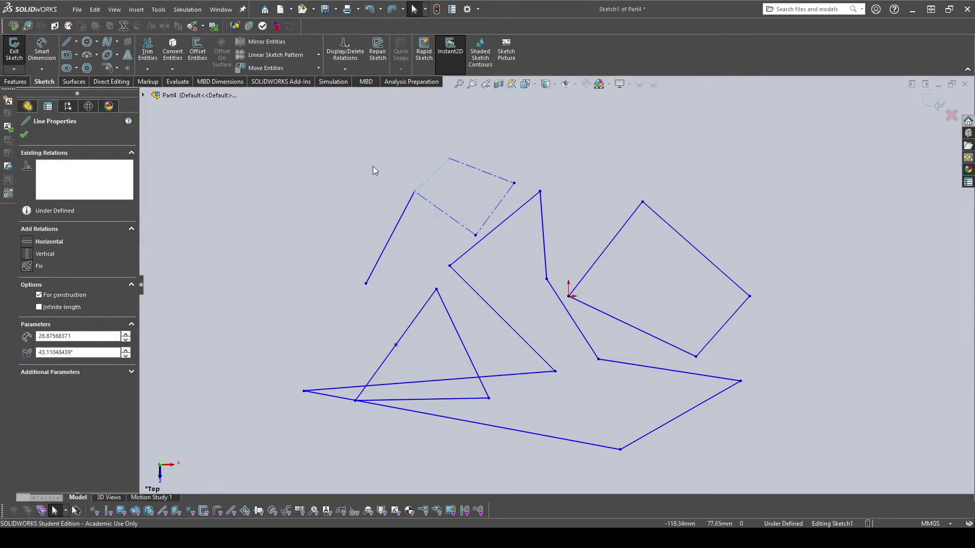
{"action": "key", "text": "Escape"}
{"action": "left_click_drag", "start_coordinate": [841, 387], "coordinate": [682, 224]}
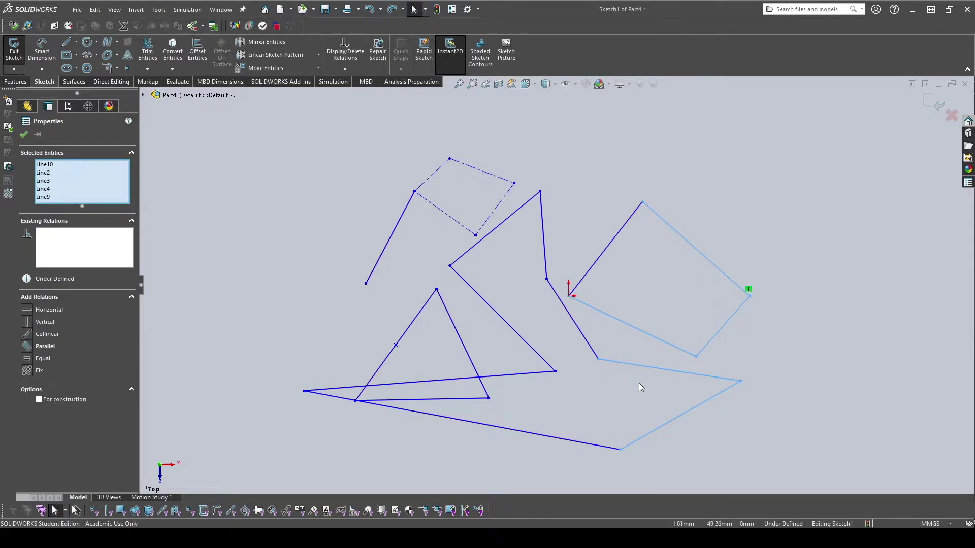
{"action": "left_click", "coordinate": [815, 356]}
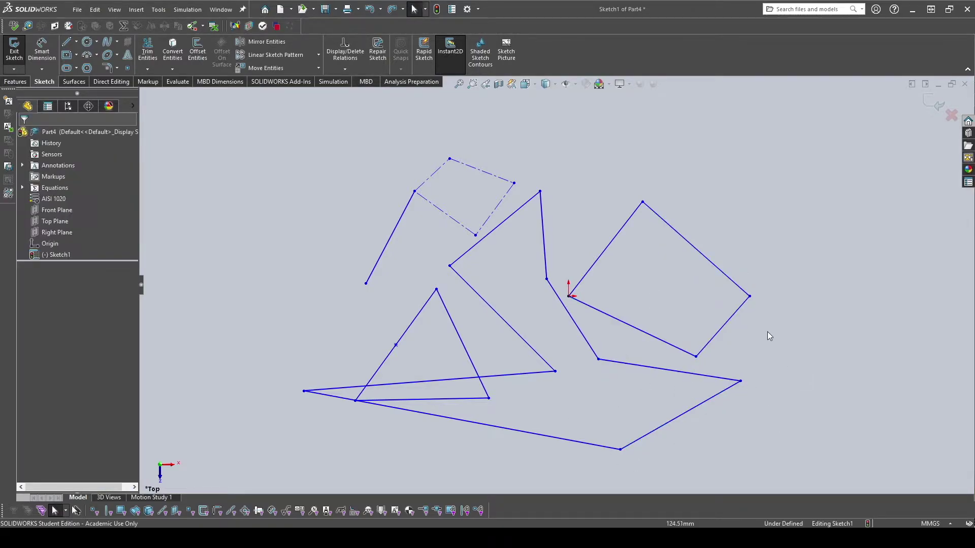
- Delete every practice line from the sketch
{"action": "mouse_move", "coordinate": [207, 122]}
{"action": "left_mouse_down"}
{"action": "mouse_move", "coordinate": [842, 455]}
{"action": "mouse_move", "coordinate": [857, 475]}
{"action": "left_mouse_up"}
{"action": "key", "text": "Delete"}
{"action": "scroll", "coordinate": [701, 314], "scroll_direction": "down", "scroll_amount": 2}
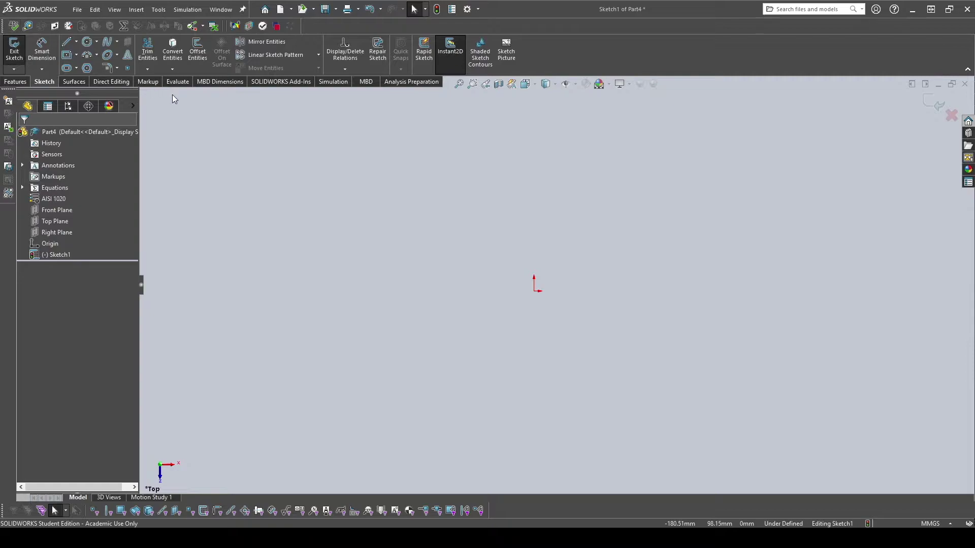
- Sketch a center rectangle from the origin, about 237 mm wide and 153 mm high
{"action": "left_click", "coordinate": [70, 57]}
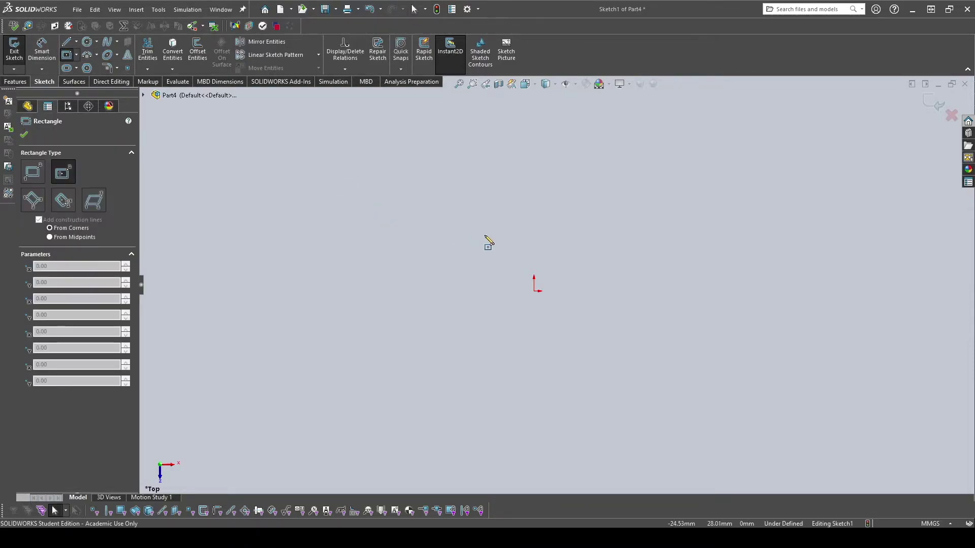
{"action": "left_click", "coordinate": [532, 291]}
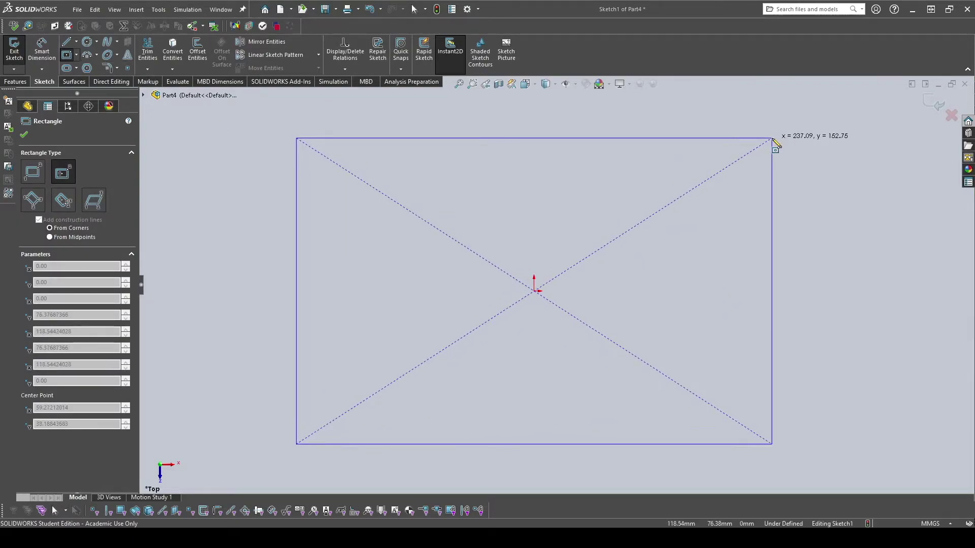
{"action": "left_click", "coordinate": [772, 138]}
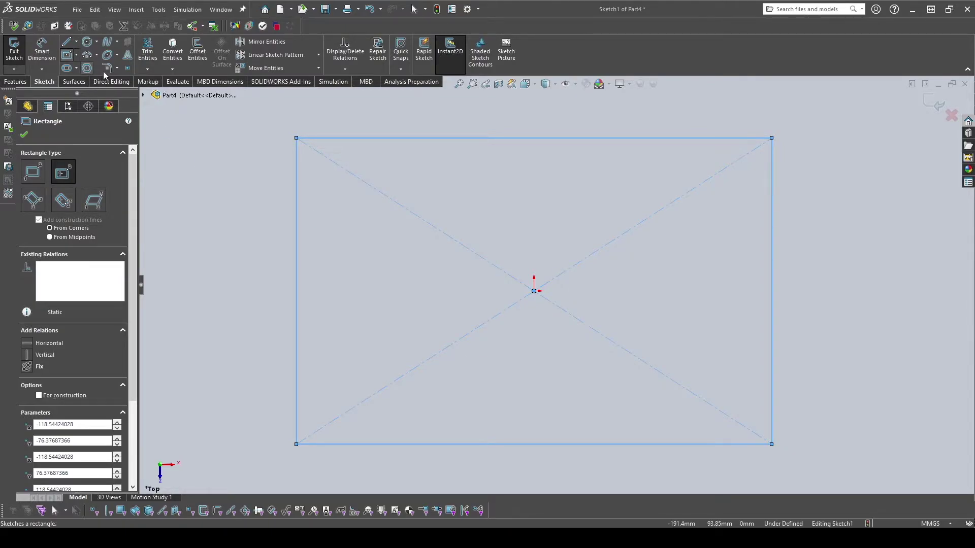
- Sketch a corner rectangle with construction diagonals up and to the left of the first rectangle, about 130 mm wide and 123 mm high
{"action": "key", "text": "z"}
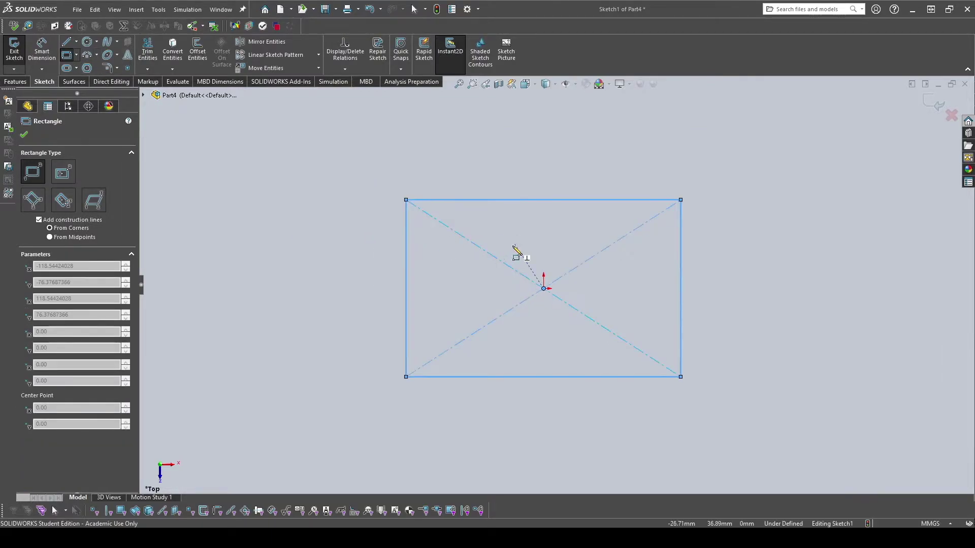
{"action": "left_click", "coordinate": [228, 145]}
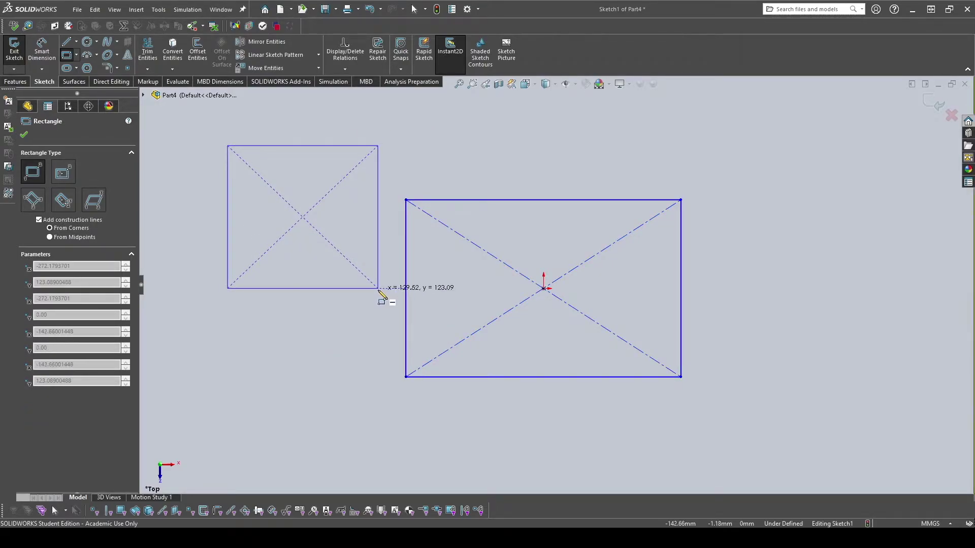
{"action": "left_click", "coordinate": [378, 289]}
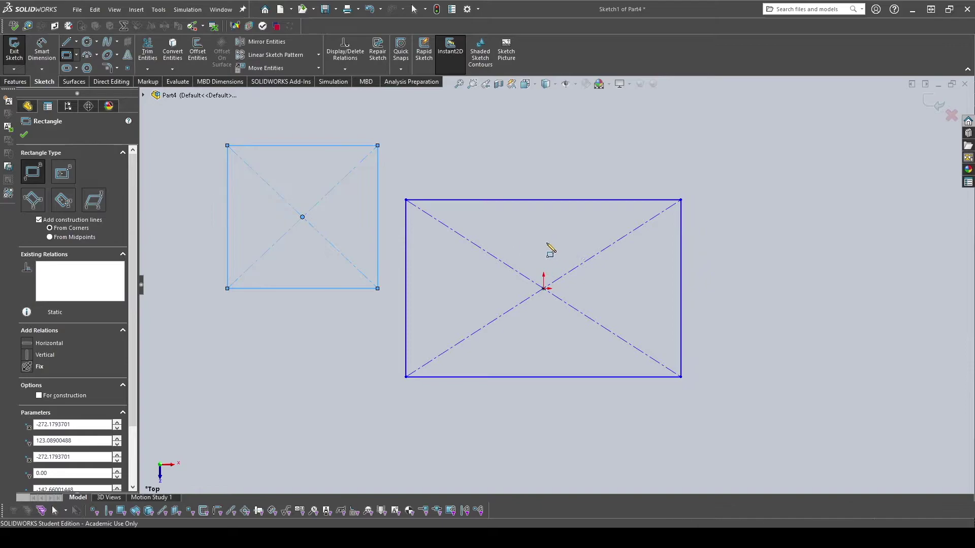
{"action": "key", "text": "Escape"}
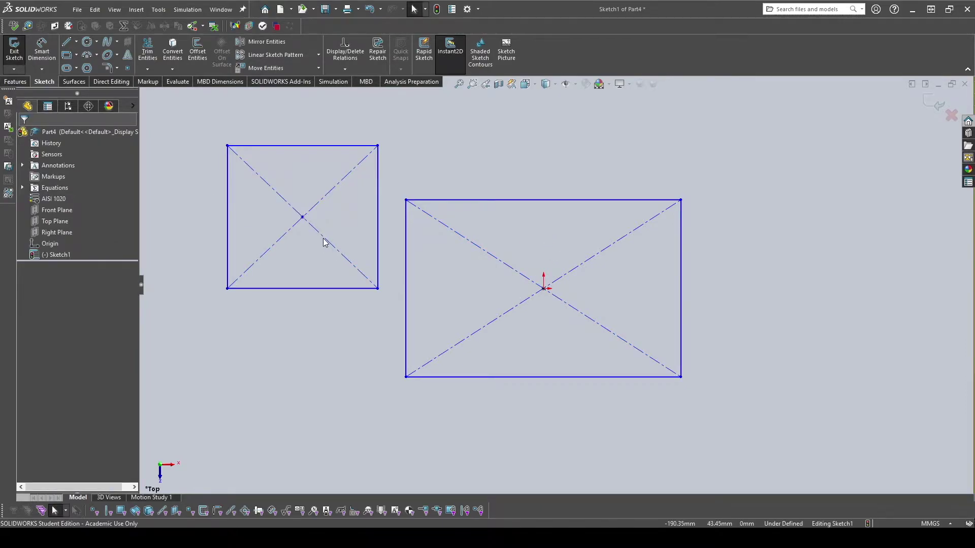
- Sketch a small center rectangle in the empty area below the corner rectangle
{"action": "left_click", "coordinate": [303, 217]}
{"action": "left_click", "coordinate": [174, 195]}
{"action": "left_click", "coordinate": [76, 55]}
{"action": "left_click", "coordinate": [79, 83]}
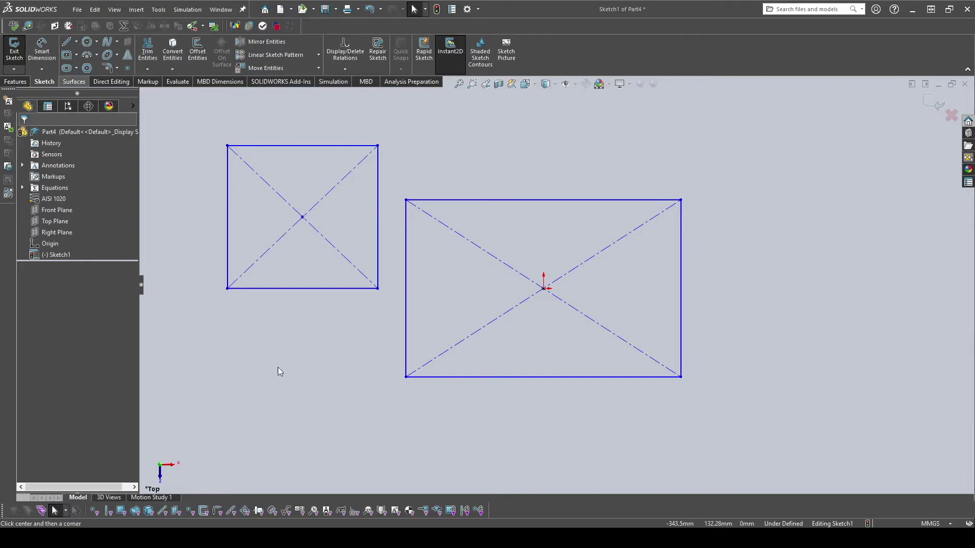
{"action": "left_click", "coordinate": [264, 409]}
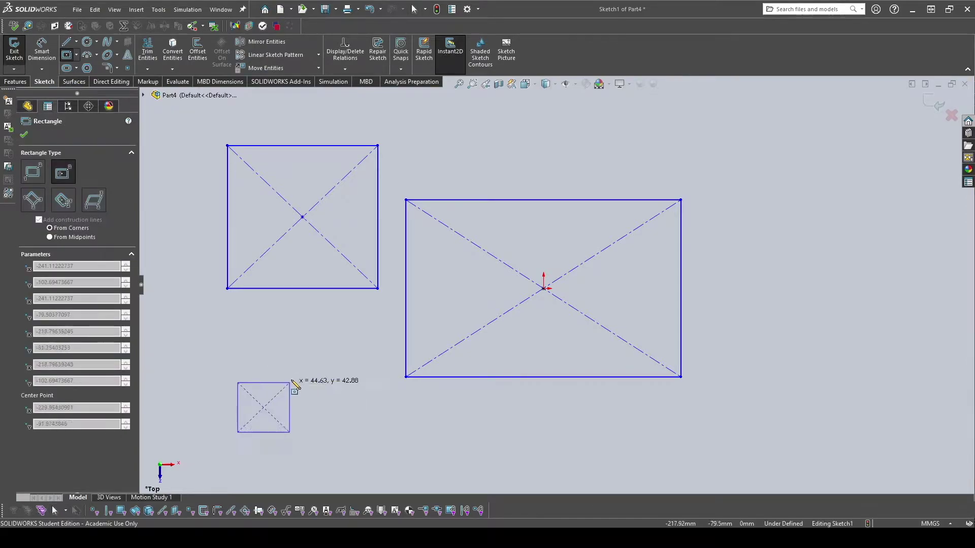
{"action": "left_click", "coordinate": [337, 344]}
{"action": "key", "text": "Escape"}
- Delete all the practice rectangles with a window selection
{"action": "scroll", "coordinate": [386, 285], "scroll_direction": "up", "scroll_amount": 2}
{"action": "scroll", "coordinate": [269, 152], "scroll_direction": "down", "scroll_amount": 1}
{"action": "left_click_drag", "start_coordinate": [256, 138], "coordinate": [807, 495]}
{"action": "key", "text": "Delete"}
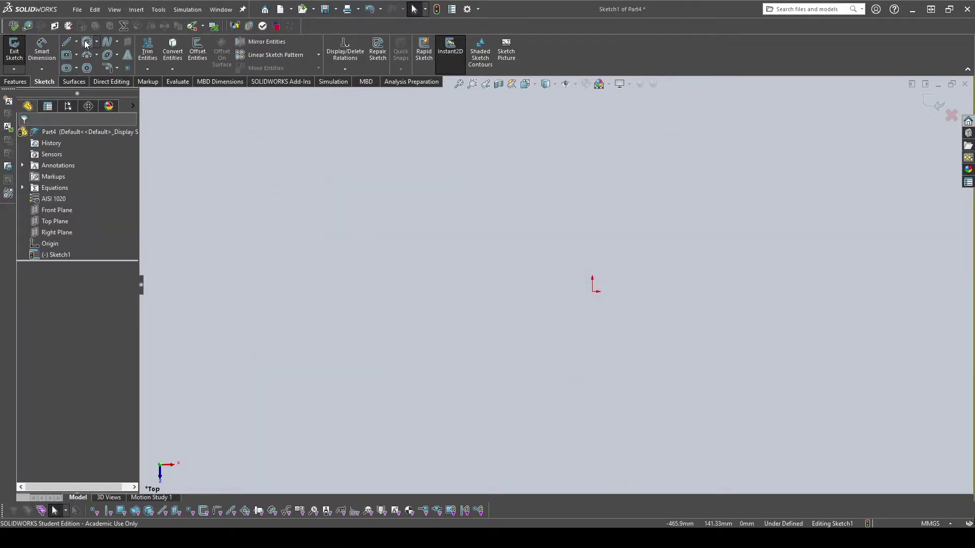
- Sketch three center circles: about 153 mm radius on the origin, about 176 mm radius to its right, and one overlapping the origin circle from above
{"action": "left_click", "coordinate": [86, 48]}
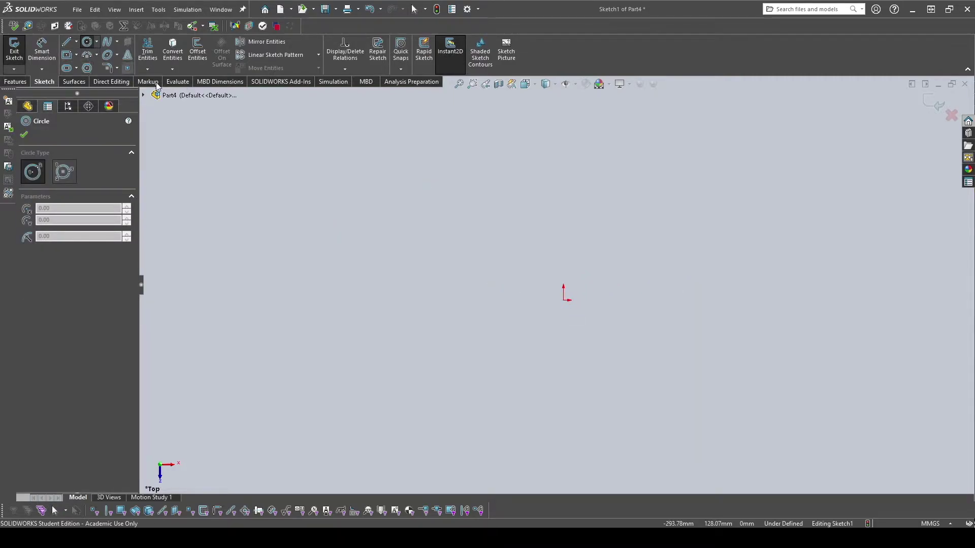
{"action": "left_click_drag", "start_coordinate": [563, 300], "coordinate": [748, 196]}
{"action": "scroll", "coordinate": [783, 276], "scroll_direction": "up", "scroll_amount": 4}
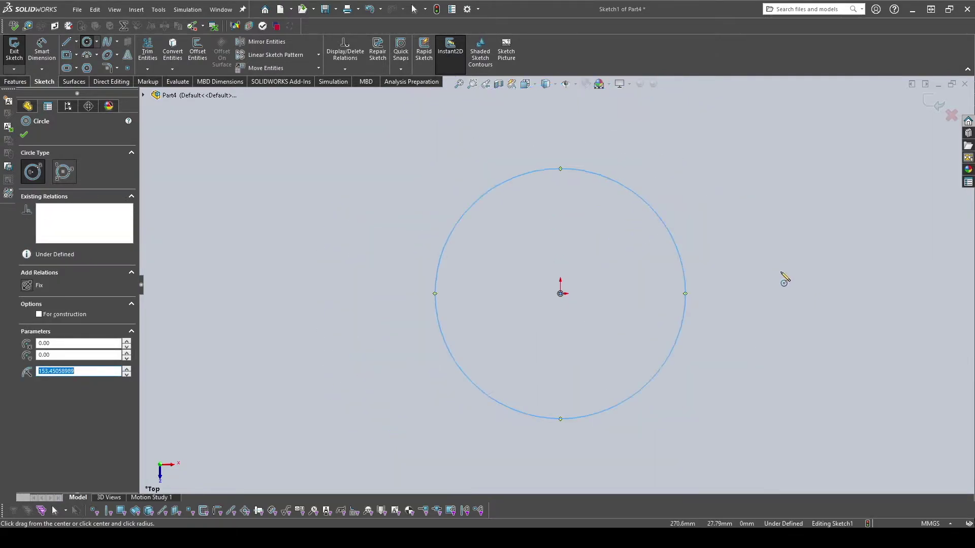
{"action": "left_click_drag", "start_coordinate": [801, 286], "coordinate": [839, 177]}
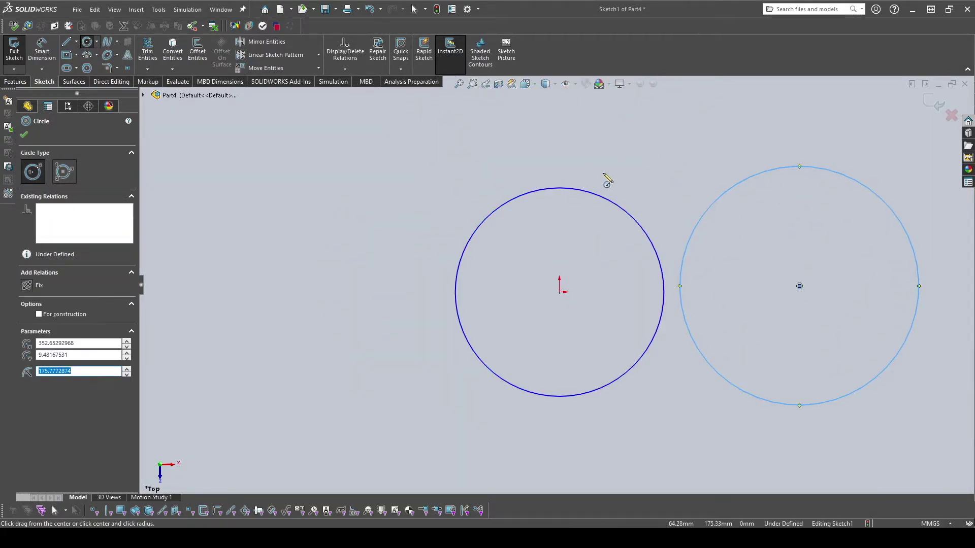
{"action": "left_click_drag", "start_coordinate": [607, 160], "coordinate": [514, 160]}
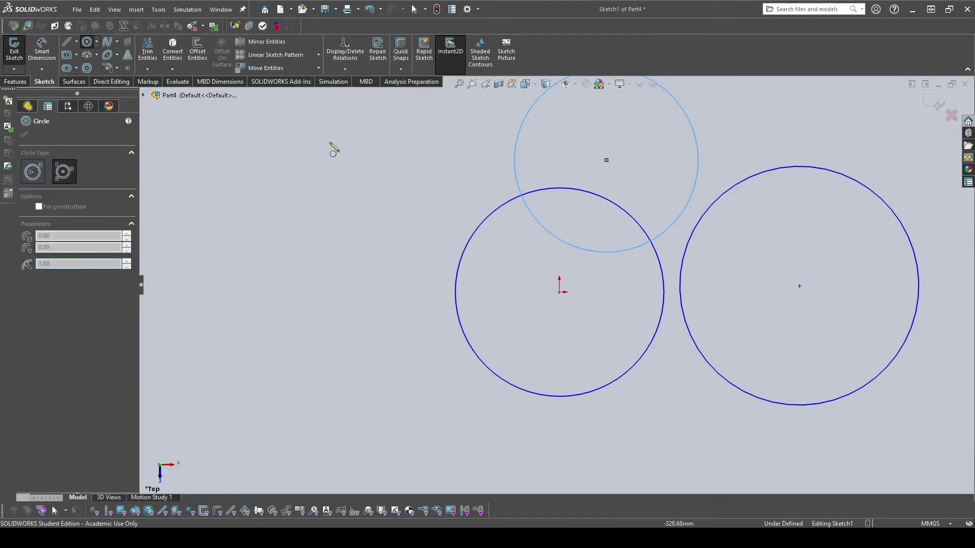
- Sketch a three-point perimeter circle of about 103 mm radius to the left of the origin circle
{"action": "left_click", "coordinate": [356, 247]}
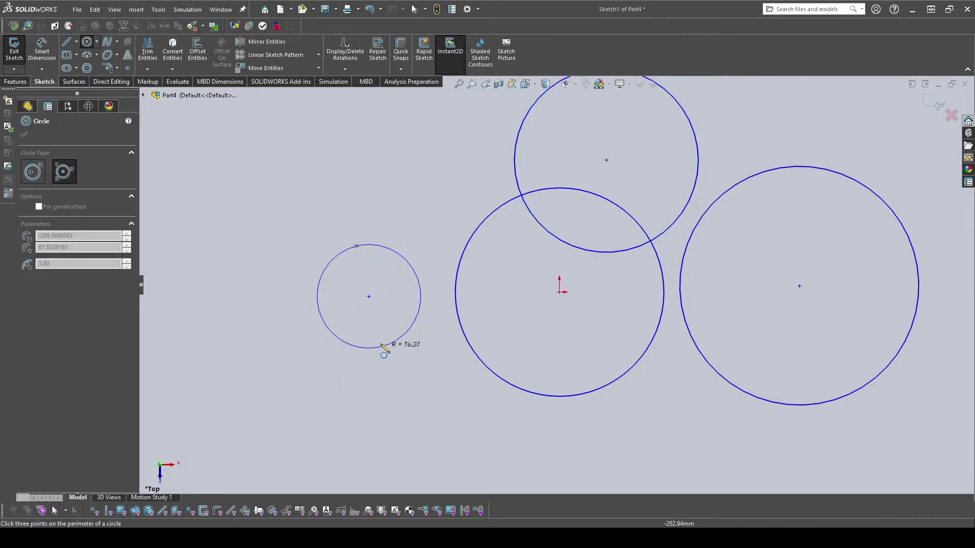
{"action": "left_click", "coordinate": [389, 383]}
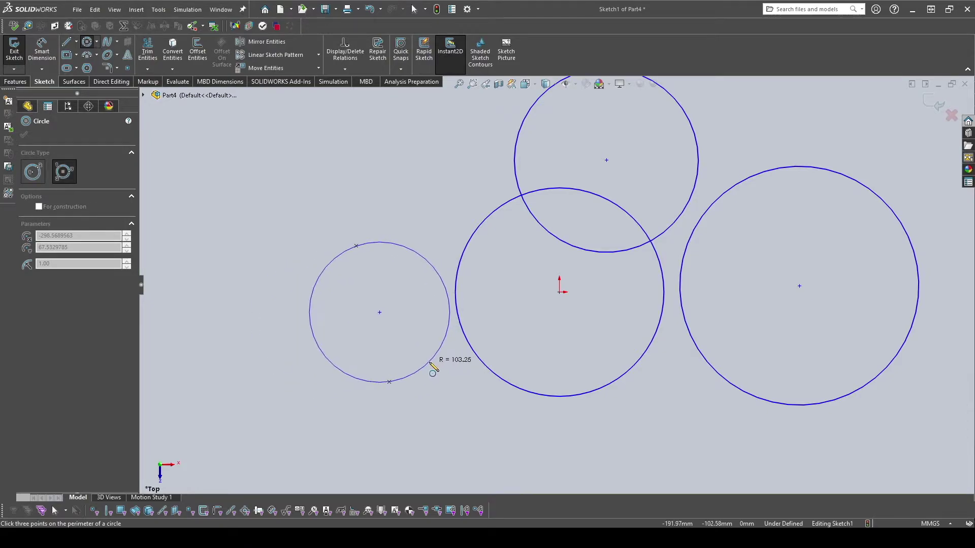
{"action": "left_click", "coordinate": [428, 366]}
{"action": "key", "text": "Escape"}
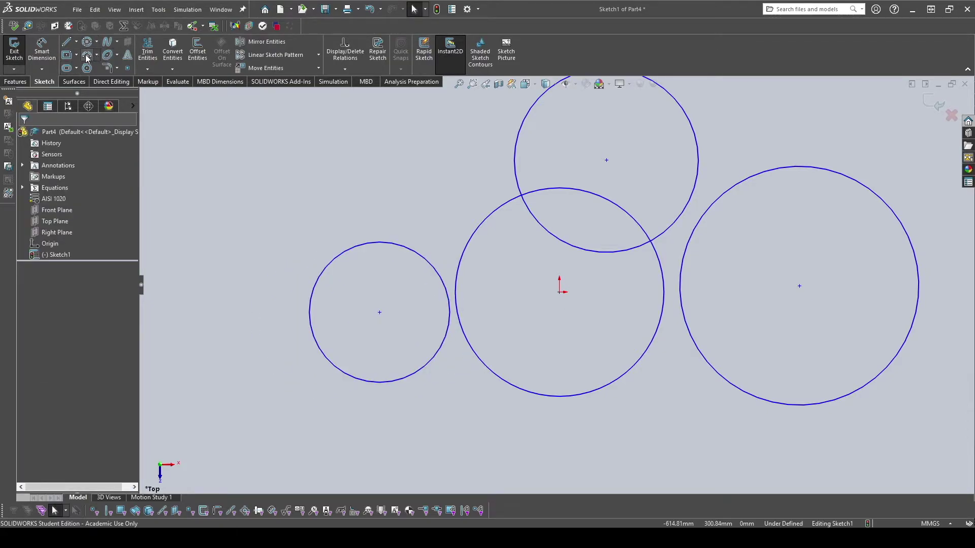
- Sketch a centerpoint arc of about 138 mm radius spanning about 326°, centred above and to the left of the origin circle
{"action": "left_click", "coordinate": [94, 58]}
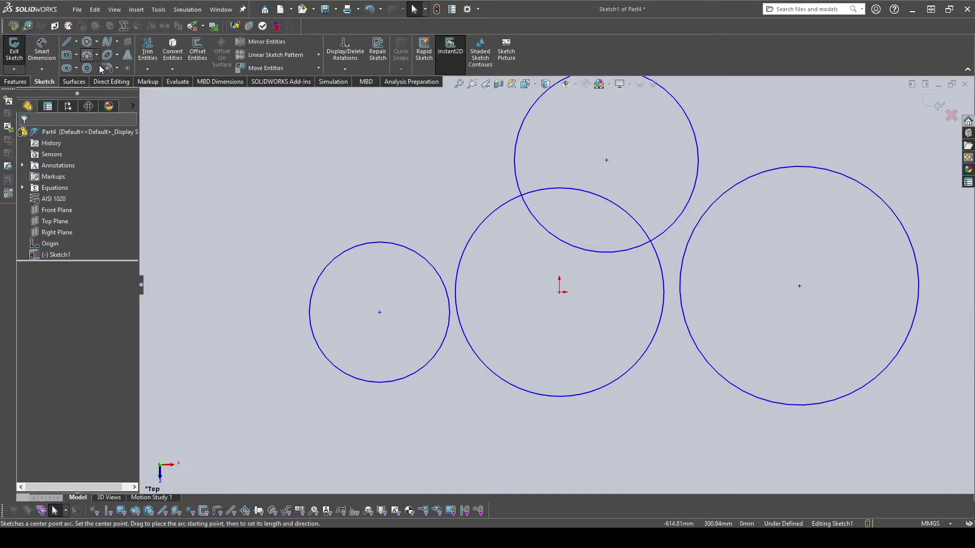
{"action": "left_click", "coordinate": [114, 70]}
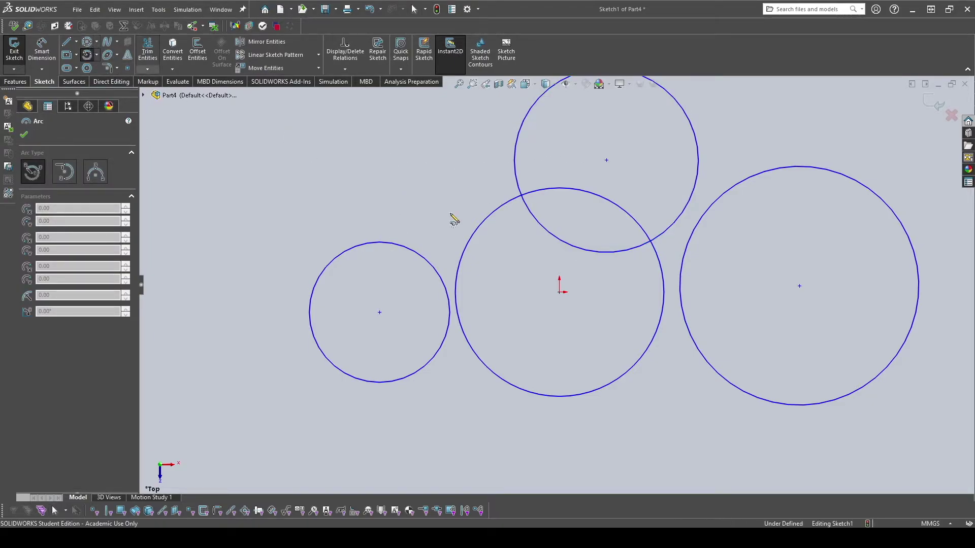
{"action": "left_click", "coordinate": [437, 214]}
{"action": "left_click", "coordinate": [348, 185]}
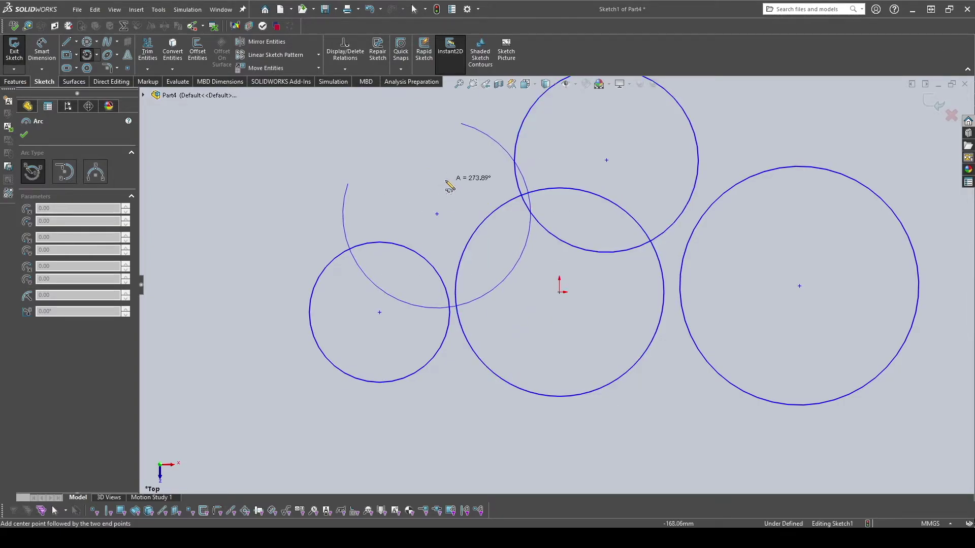
{"action": "left_click", "coordinate": [400, 174]}
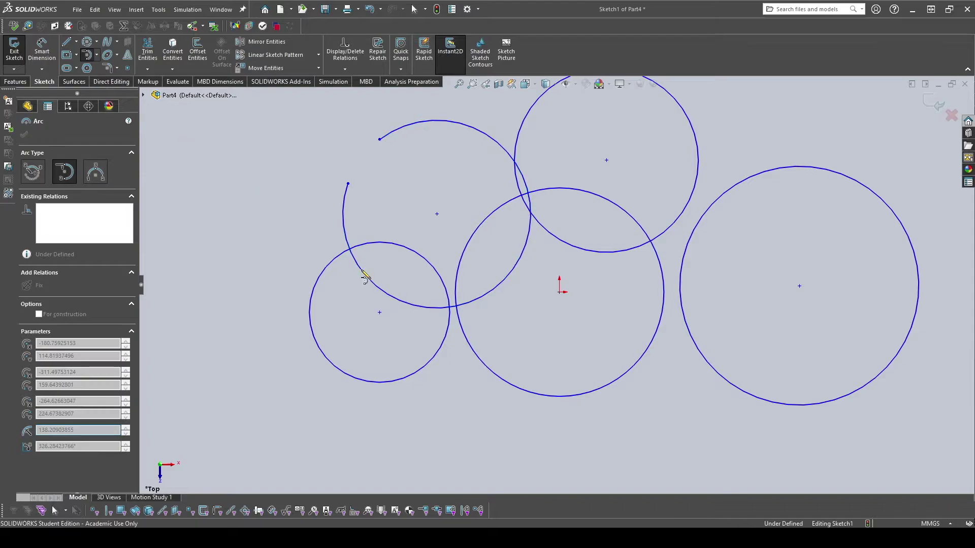
- Place the start and end points of a 3 Point Arc below the origin circle
{"action": "key", "text": "z"}
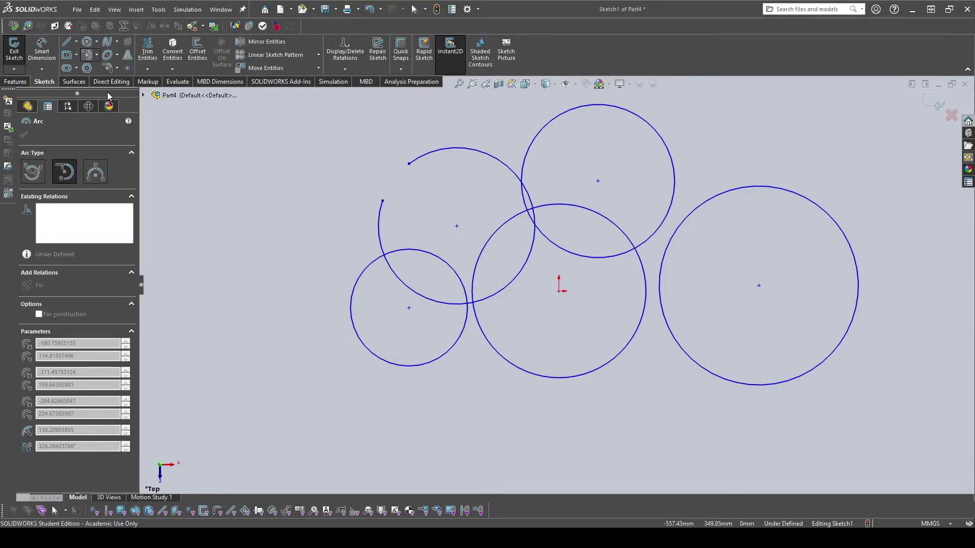
{"action": "left_click", "coordinate": [95, 172]}
{"action": "scroll", "coordinate": [635, 421], "scroll_direction": "down", "scroll_amount": 1}
{"action": "left_click", "coordinate": [477, 402]}
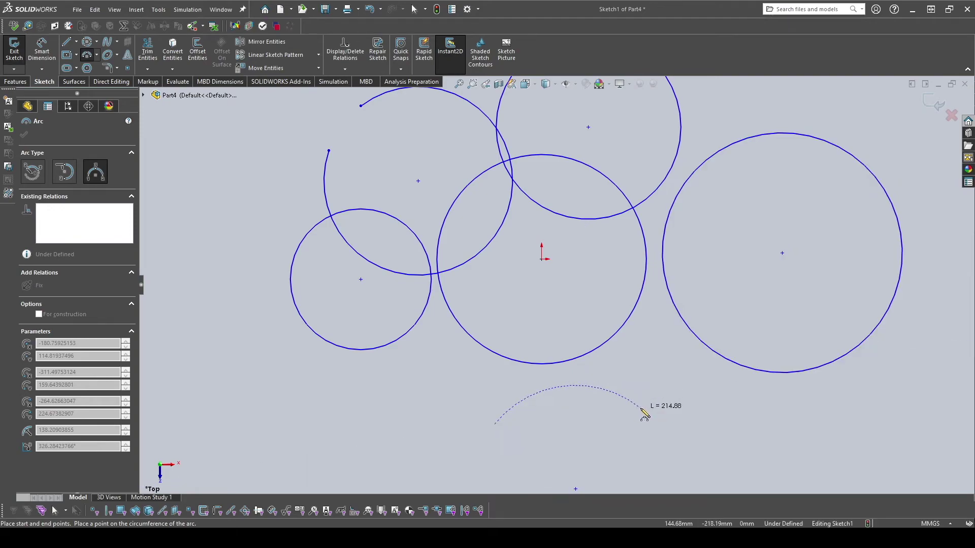
{"action": "left_click", "coordinate": [668, 425]}
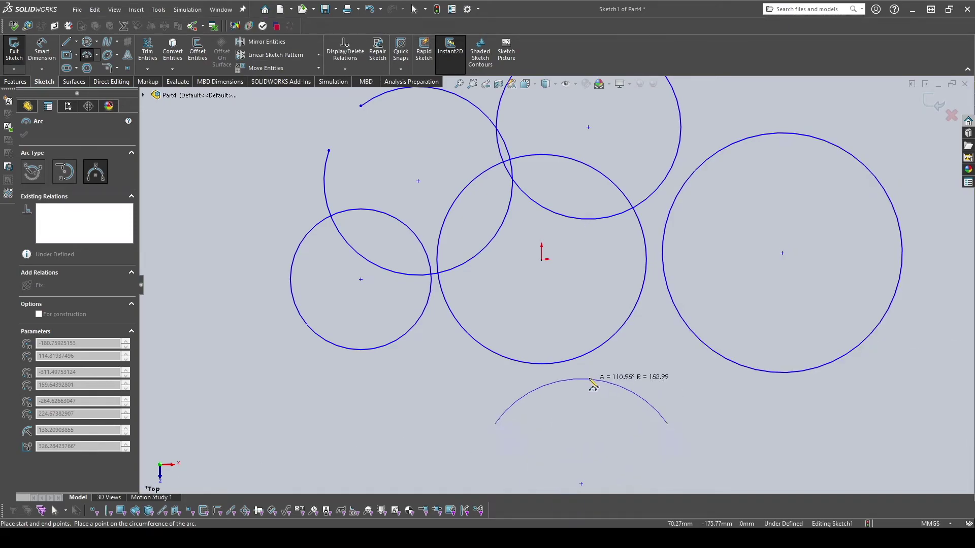
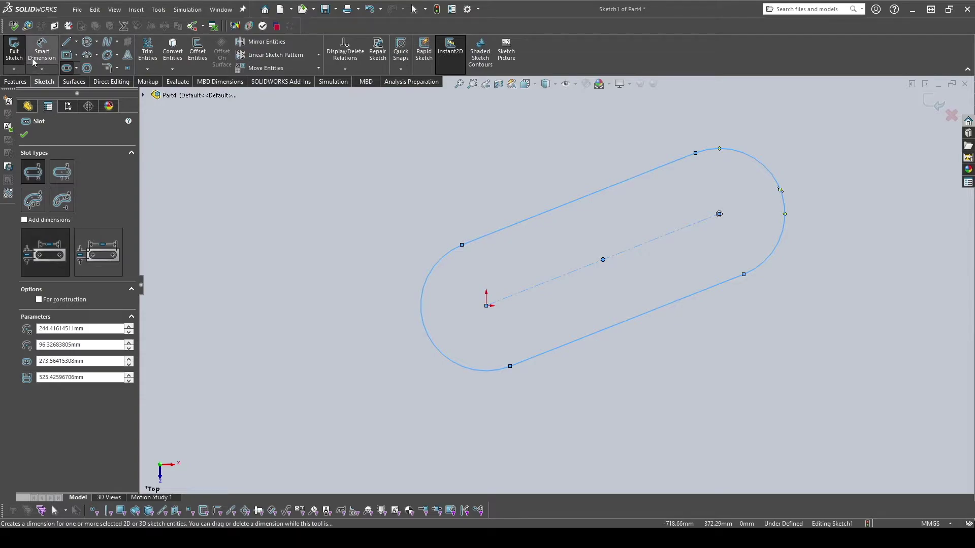
- Sketch a slanted straight slot above and left of the existing slot, about 809 mm between centres and 245 mm wide
{"action": "left_click", "coordinate": [67, 68]}
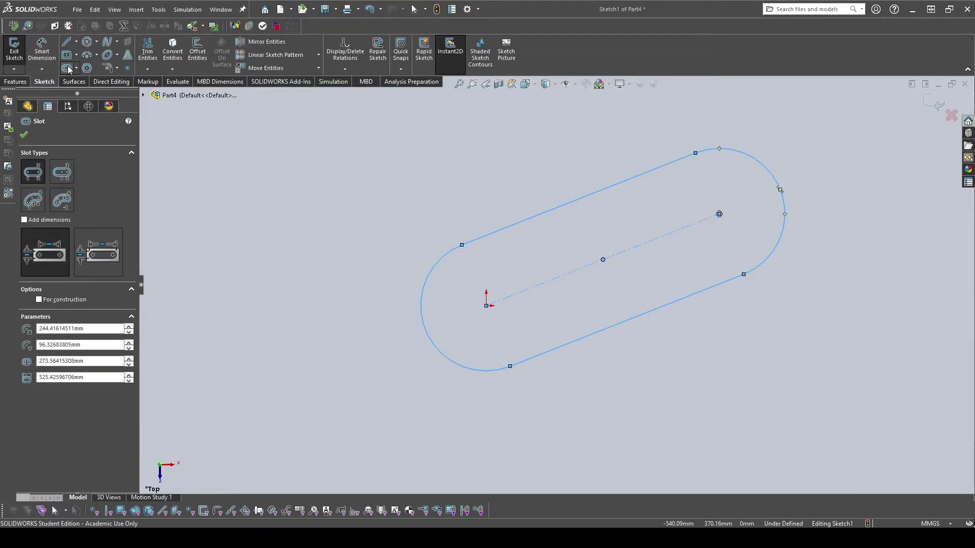
{"action": "left_click", "coordinate": [499, 166]}
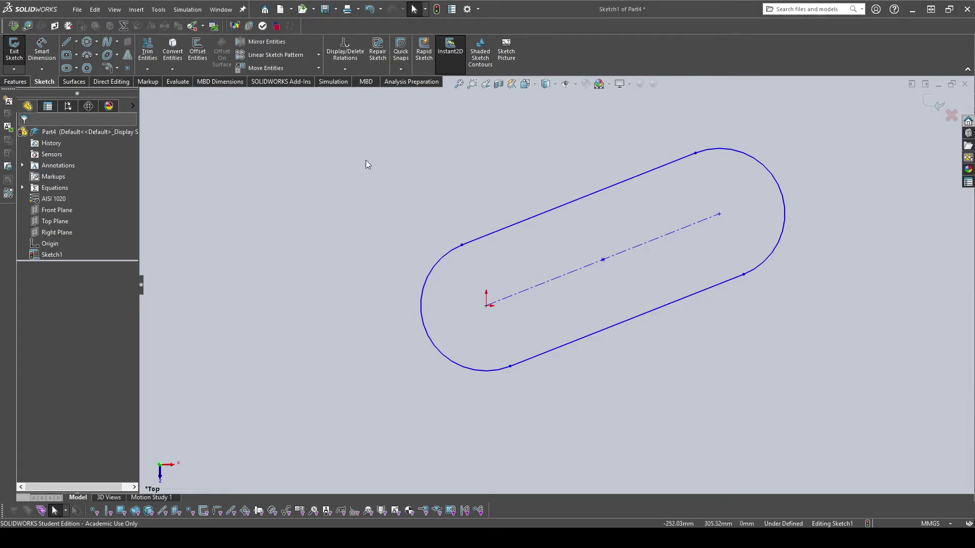
{"action": "left_click", "coordinate": [74, 69]}
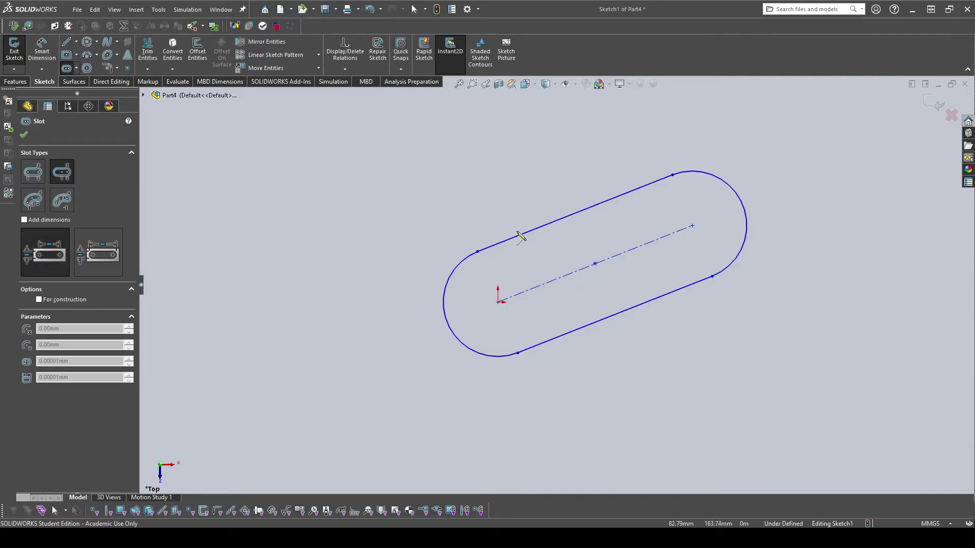
{"action": "left_click", "coordinate": [79, 68]}
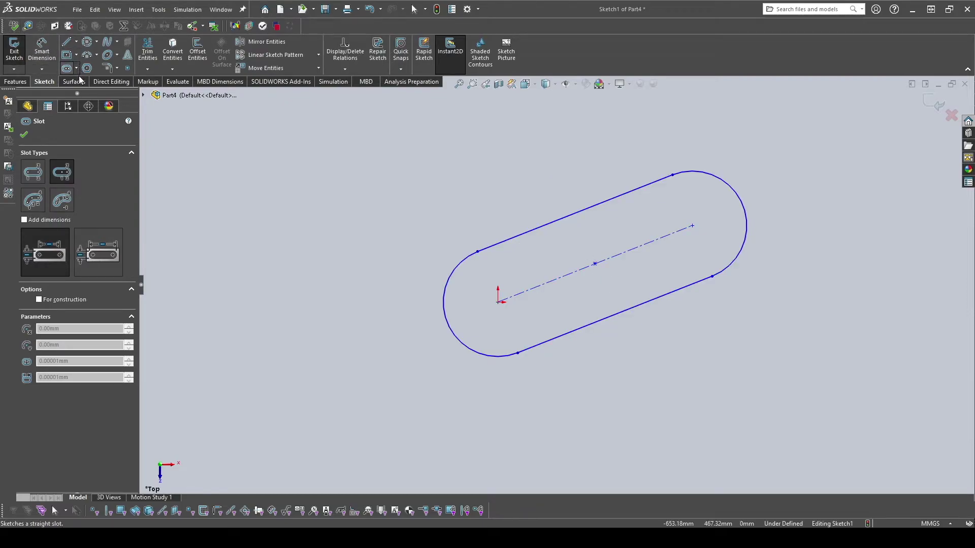
{"action": "left_click", "coordinate": [198, 251]}
{"action": "left_click", "coordinate": [498, 133]}
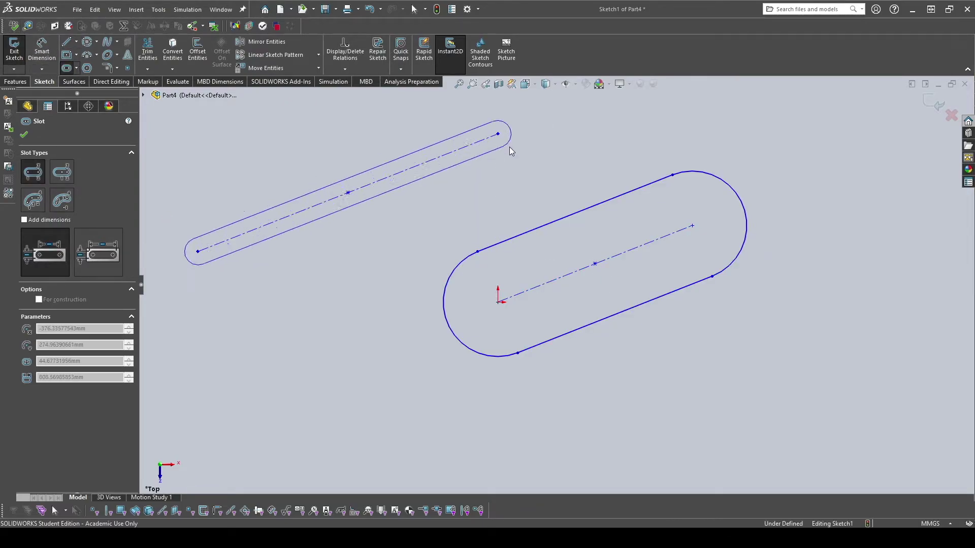
{"action": "left_click", "coordinate": [520, 177]}
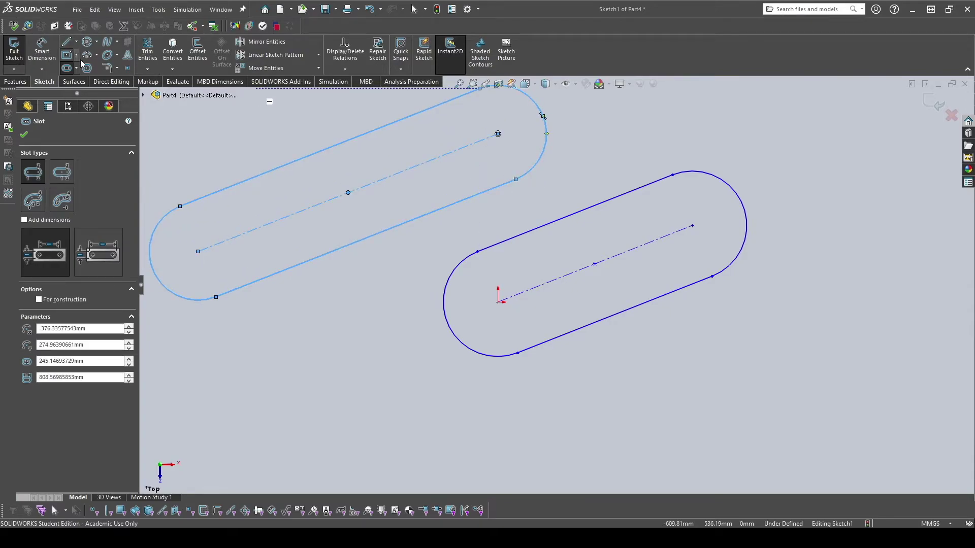
- Sketch a downward-sloping centerpoint straight slot below the other two slots, about 1214 mm between centres and 246 mm wide
{"action": "left_click", "coordinate": [61, 171]}
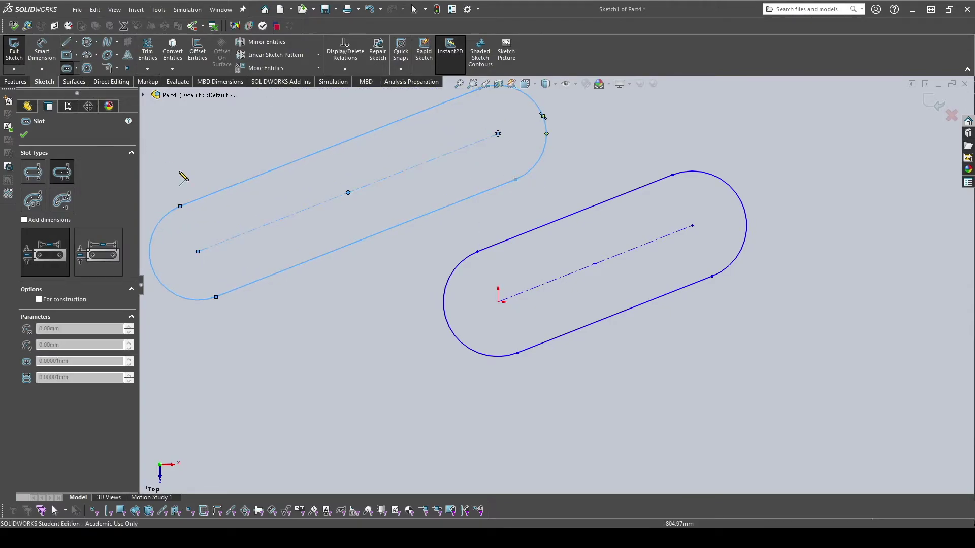
{"action": "key", "text": "z"}
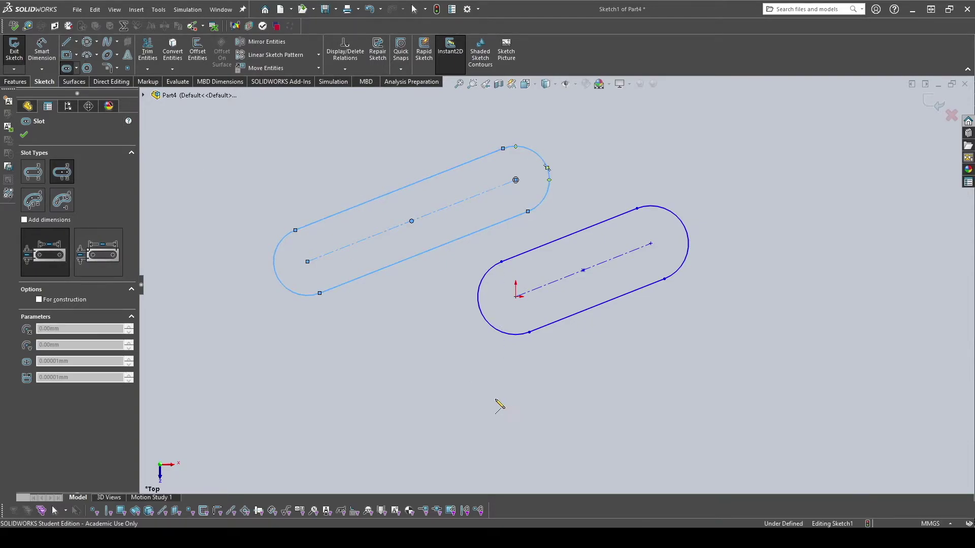
{"action": "left_click", "coordinate": [222, 331]}
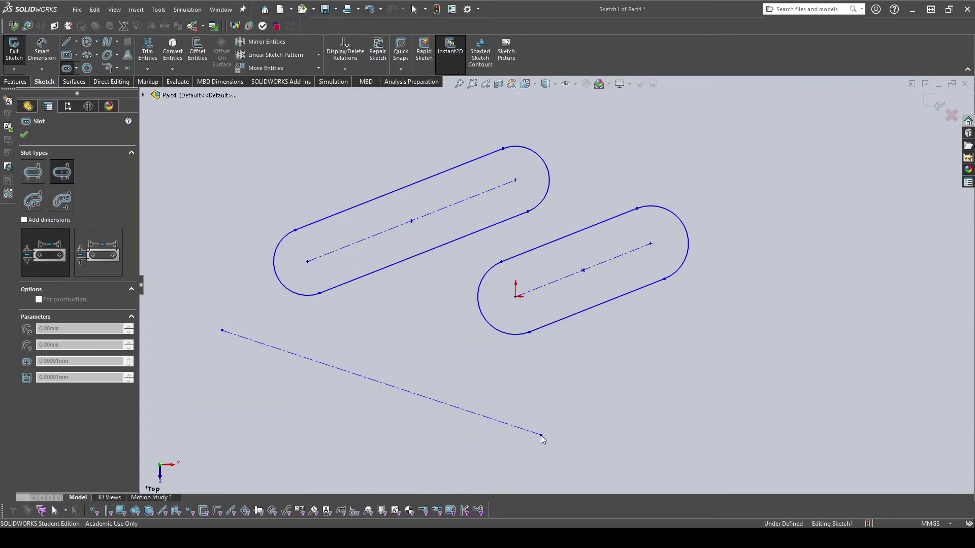
{"action": "left_click", "coordinate": [541, 435]}
{"action": "left_click", "coordinate": [567, 408]}
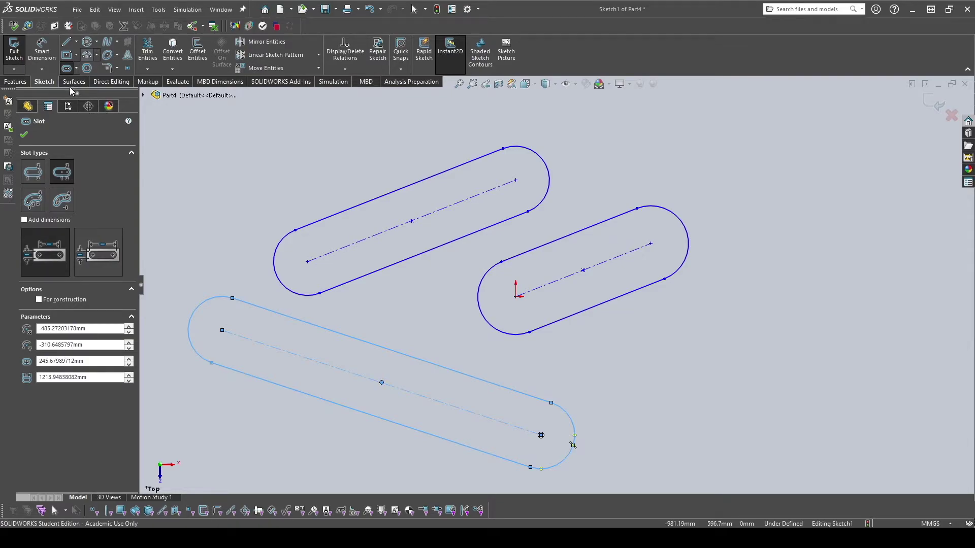
- Sketch a 3 point arc slot to the right of the straight slots, about 202 mm radius, 265° span and 150 mm wide
{"action": "left_click", "coordinate": [76, 69]}
{"action": "left_click", "coordinate": [77, 109]}
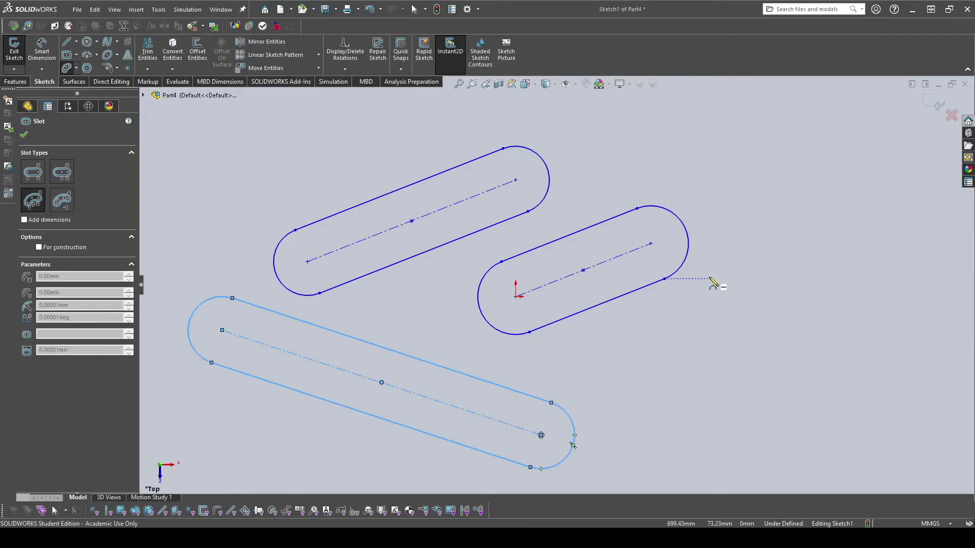
{"action": "left_click", "coordinate": [815, 340]}
{"action": "left_click", "coordinate": [841, 390]}
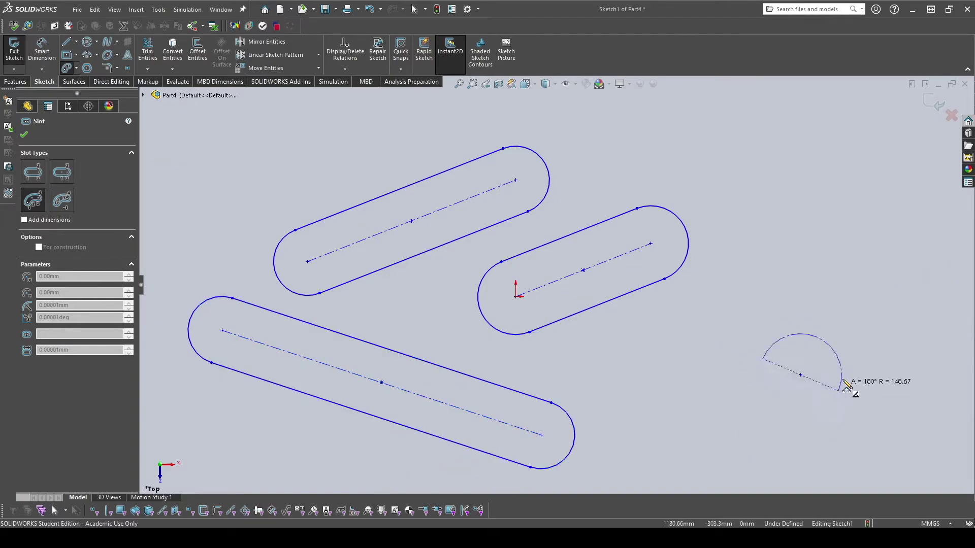
{"action": "left_click", "coordinate": [763, 359]}
{"action": "left_click", "coordinate": [743, 365]}
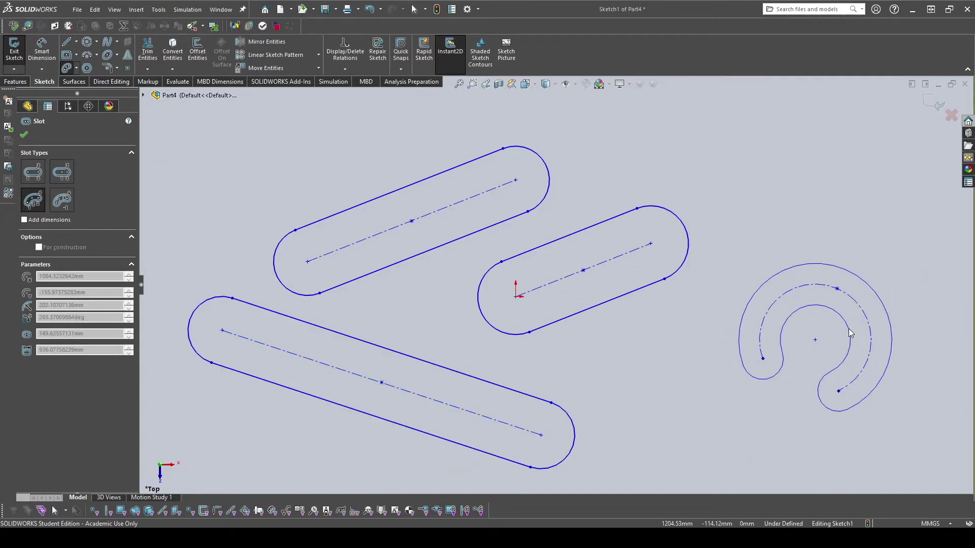
- Sketch a centerpoint arc slot above the other arc slot, about 339 mm radius, 153° span and 196 mm wide
{"action": "left_click", "coordinate": [75, 69]}
{"action": "left_click", "coordinate": [87, 121]}
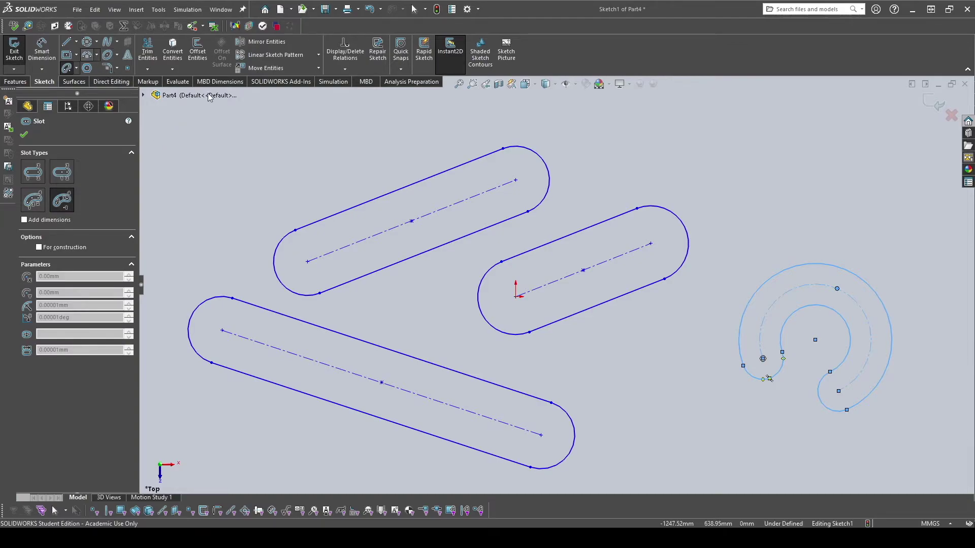
{"action": "left_click", "coordinate": [805, 221]}
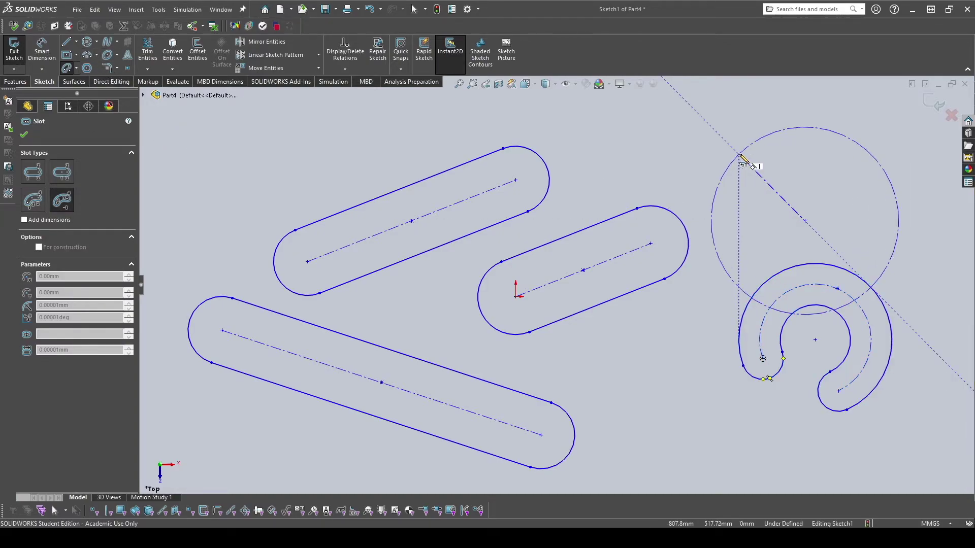
{"action": "left_click", "coordinate": [739, 154]}
{"action": "left_click", "coordinate": [893, 251]}
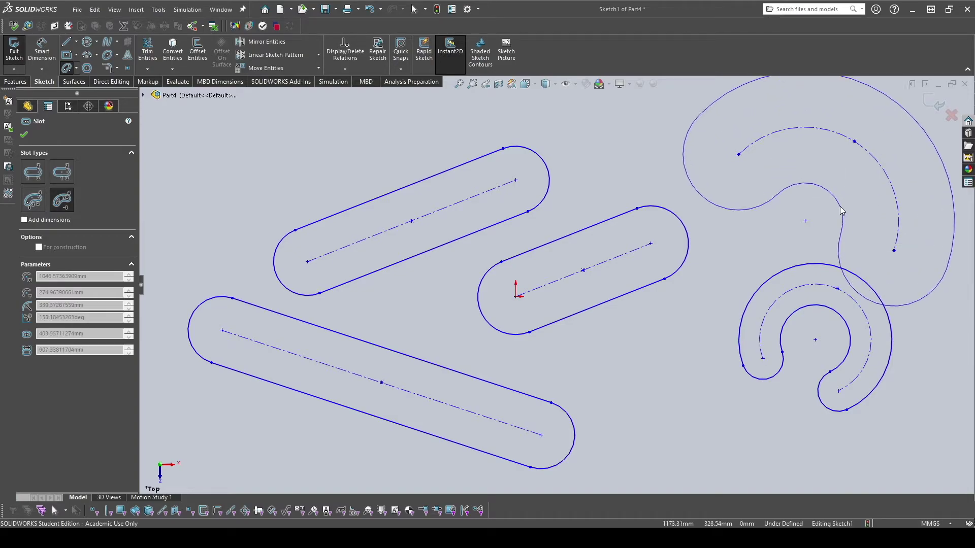
{"action": "left_click", "coordinate": [867, 198]}
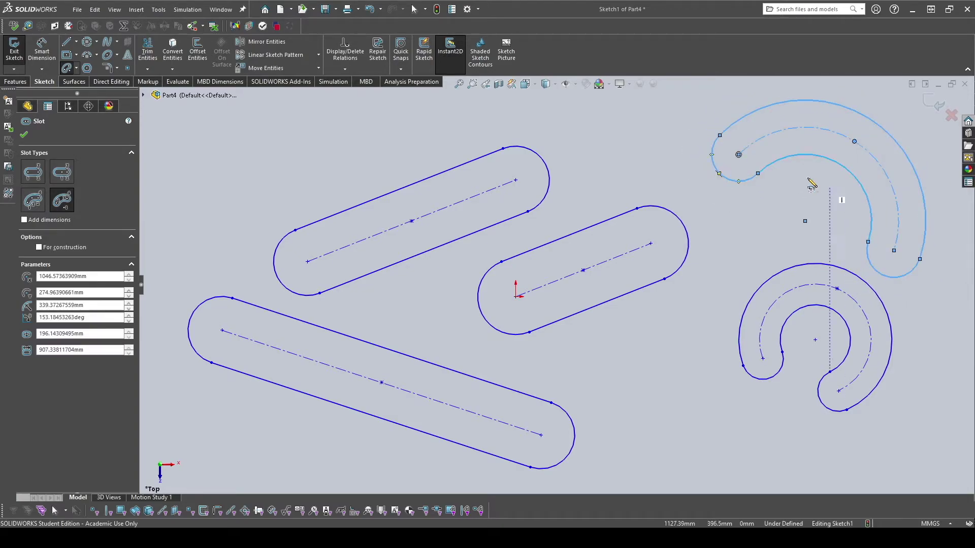
- Delete all the straight and arc slots from the sketch
{"action": "key", "text": "f"}
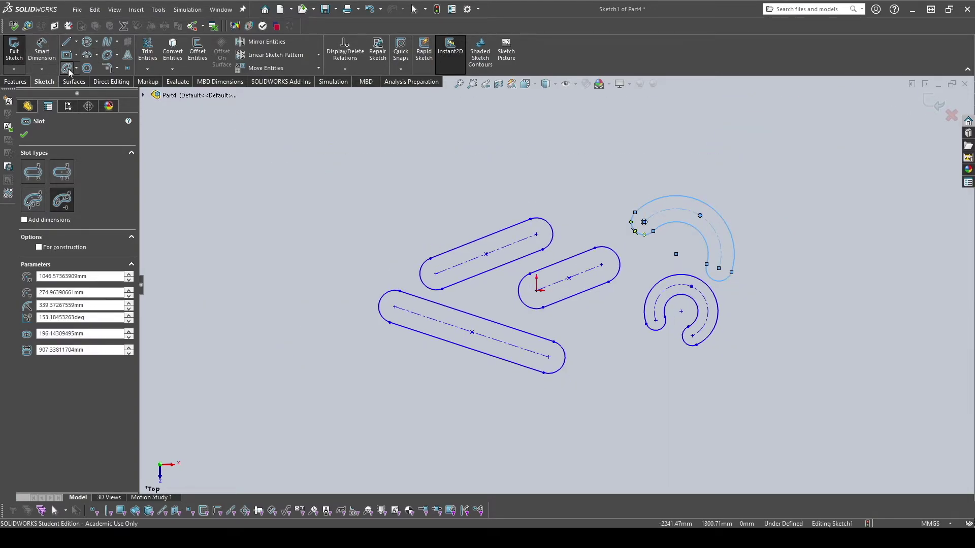
{"action": "left_click", "coordinate": [68, 68]}
{"action": "left_click_drag", "start_coordinate": [273, 138], "coordinate": [840, 436]}
{"action": "key", "text": "Delete"}
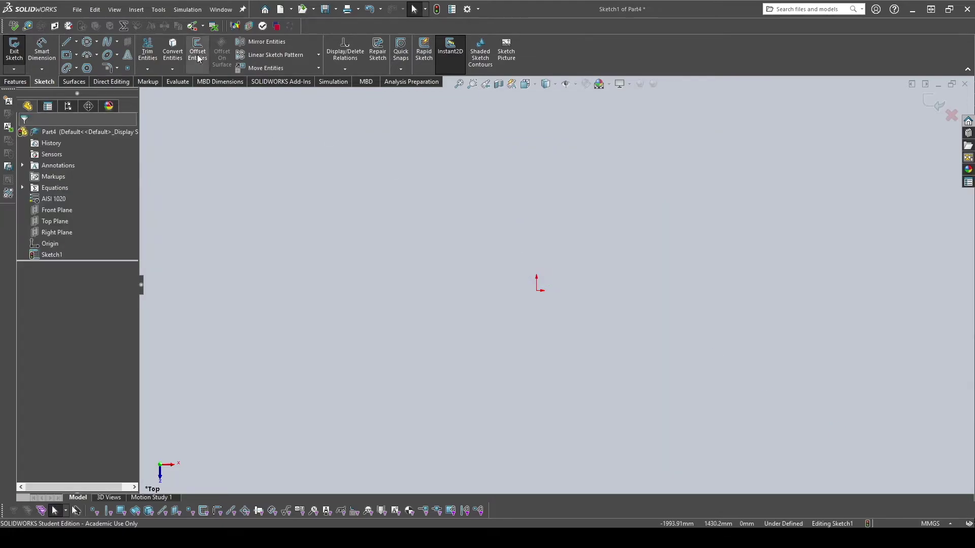
- Sketch a 3-sided polygon around an inscribed circle about 529 mm in diameter, above and left of the origin, and change its sides to 4, 6 and 8
{"action": "left_click", "coordinate": [86, 68]}
{"action": "double_click", "coordinate": [71, 192]}
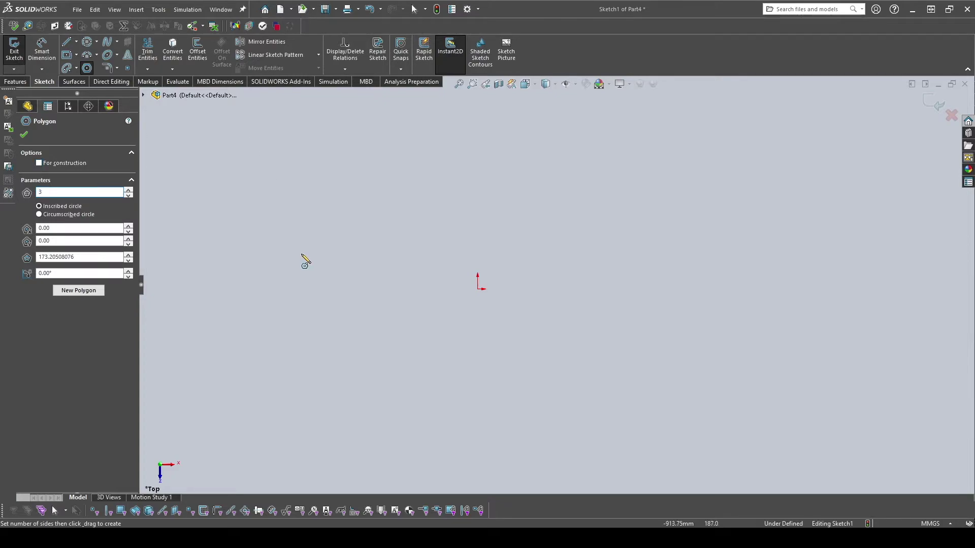
{"action": "left_click_drag", "start_coordinate": [368, 252], "coordinate": [462, 211]}
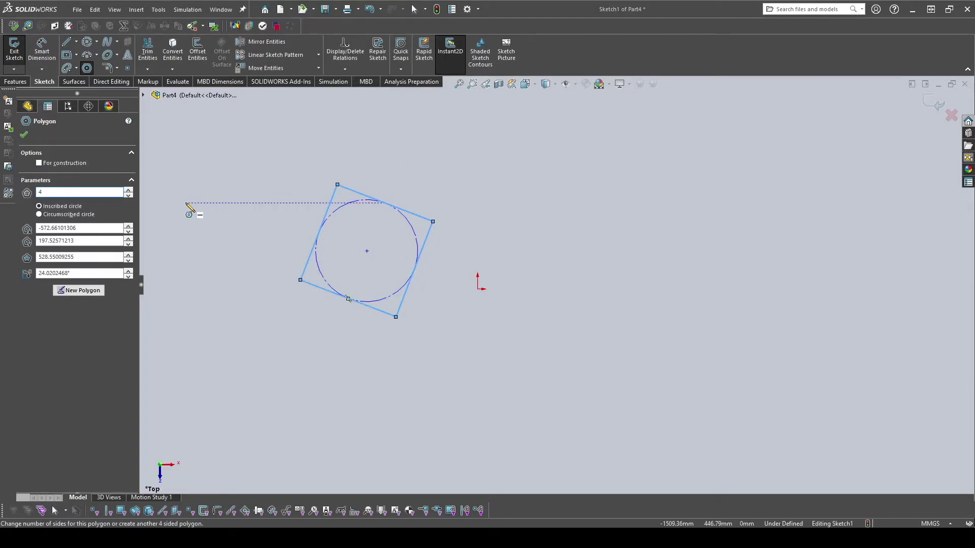
{"action": "key", "text": "BackSpace"}
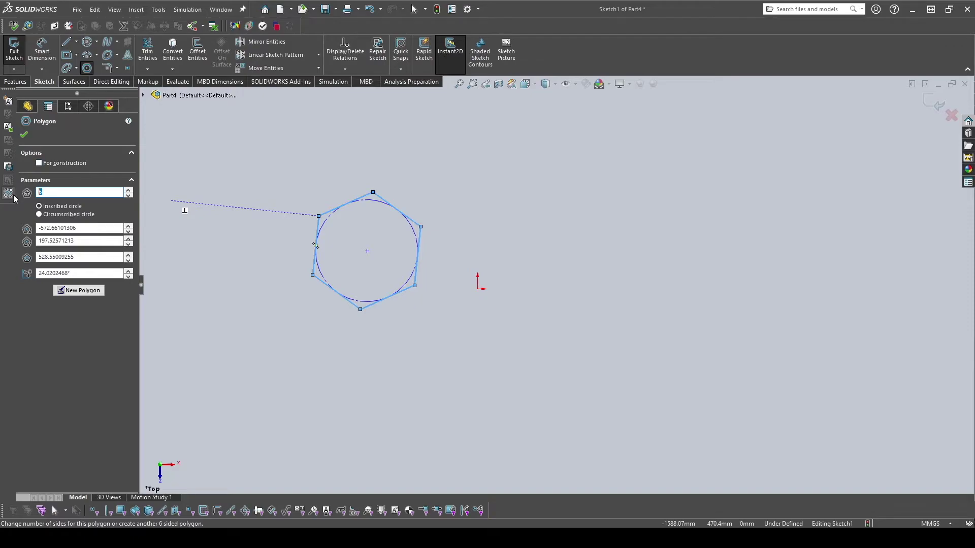
{"action": "type", "text": "8"}
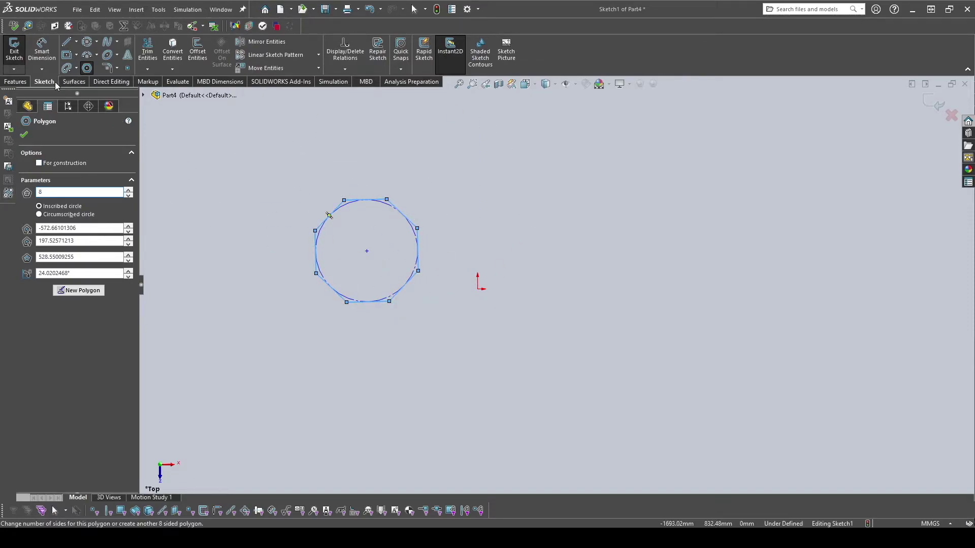
- Finish the Polygon tool and delete the eight-sided polygon with its construction circle
{"action": "left_click", "coordinate": [88, 70]}
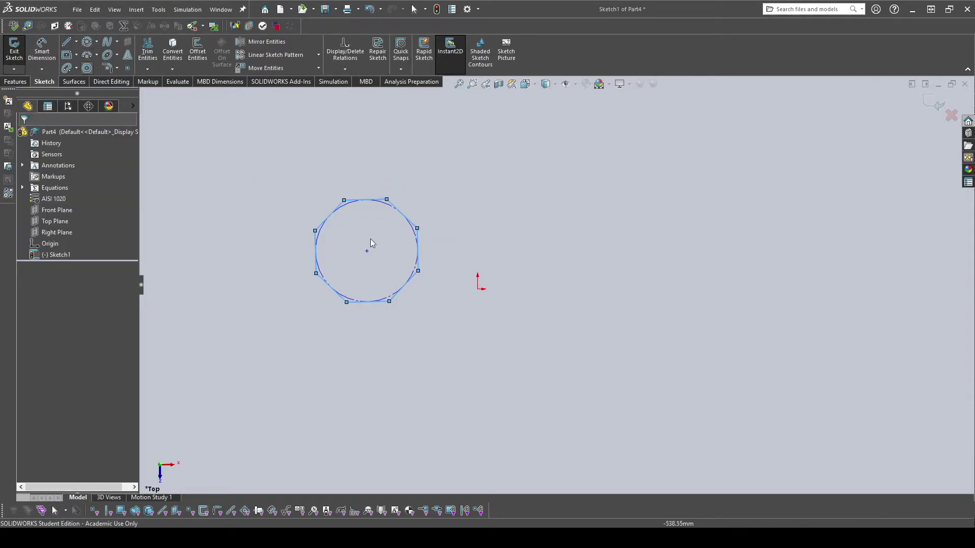
{"action": "left_click_drag", "start_coordinate": [239, 133], "coordinate": [481, 367]}
{"action": "key", "text": "Delete"}
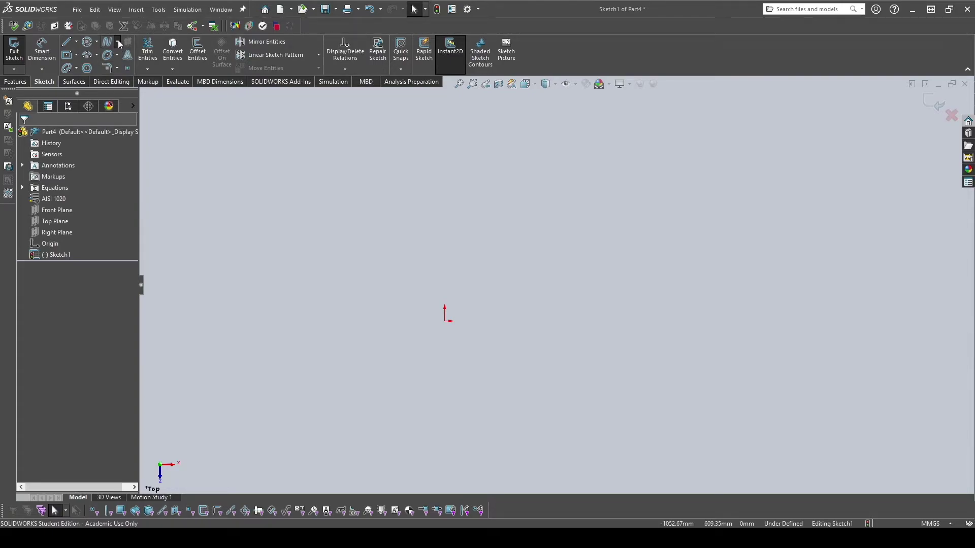
- Sketch an upright ellipse centred on the origin with radii of about 705 mm and 343 mm
{"action": "left_click", "coordinate": [118, 40]}
{"action": "left_click", "coordinate": [116, 56]}
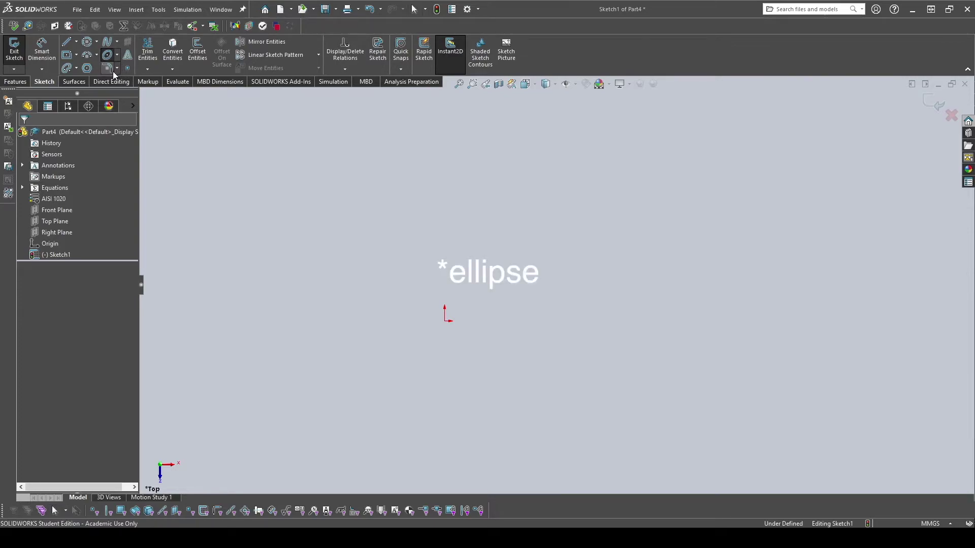
{"action": "left_click", "coordinate": [444, 321]}
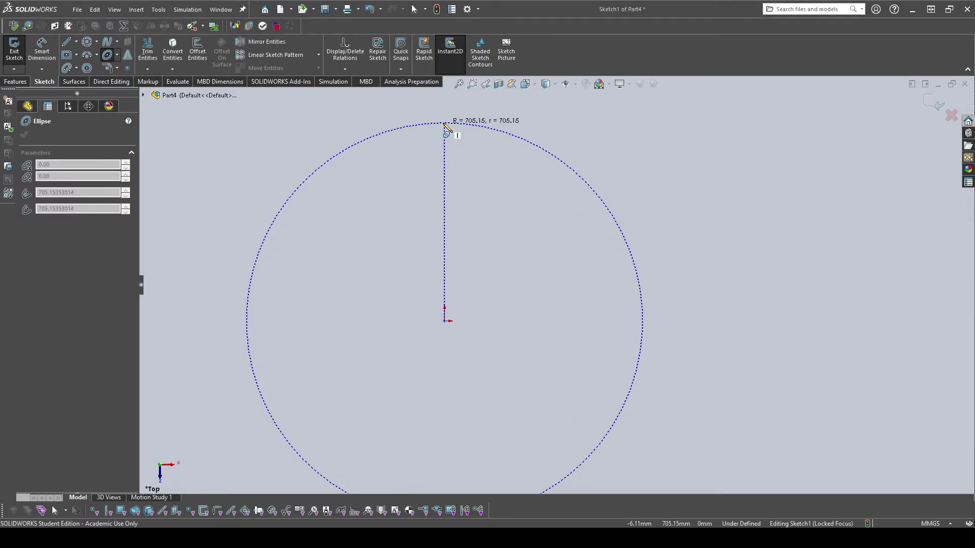
{"action": "left_click", "coordinate": [446, 127]}
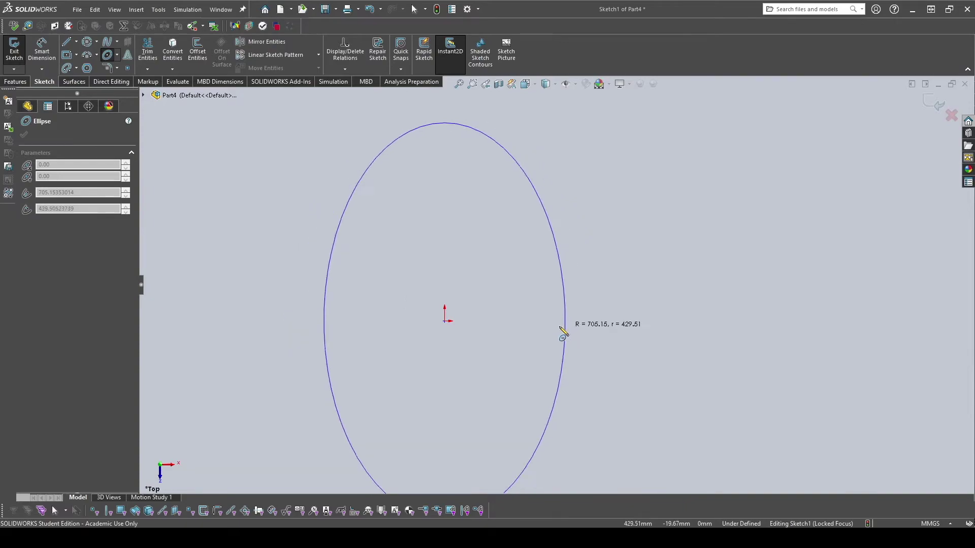
{"action": "left_click", "coordinate": [542, 329]}
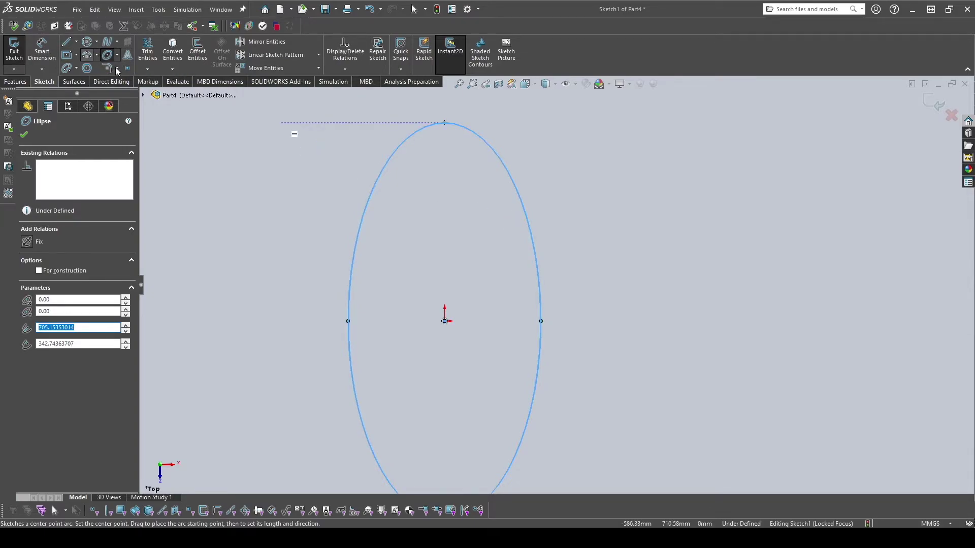
- Sketch a tilted partial ellipse to the right of the full one, with radii of about 751 mm and 402 mm and a span of about 278°
{"action": "left_click", "coordinate": [741, 313]}
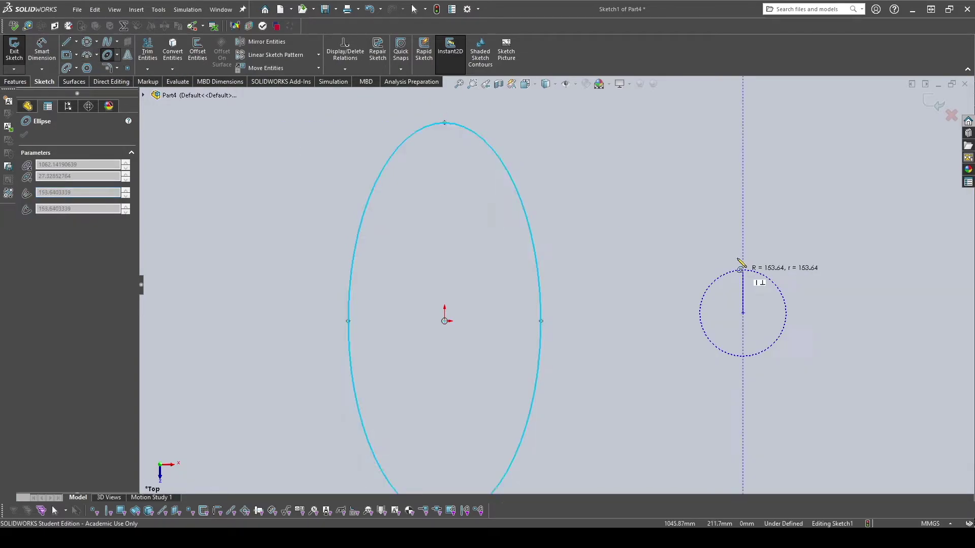
{"action": "left_click", "coordinate": [684, 120]}
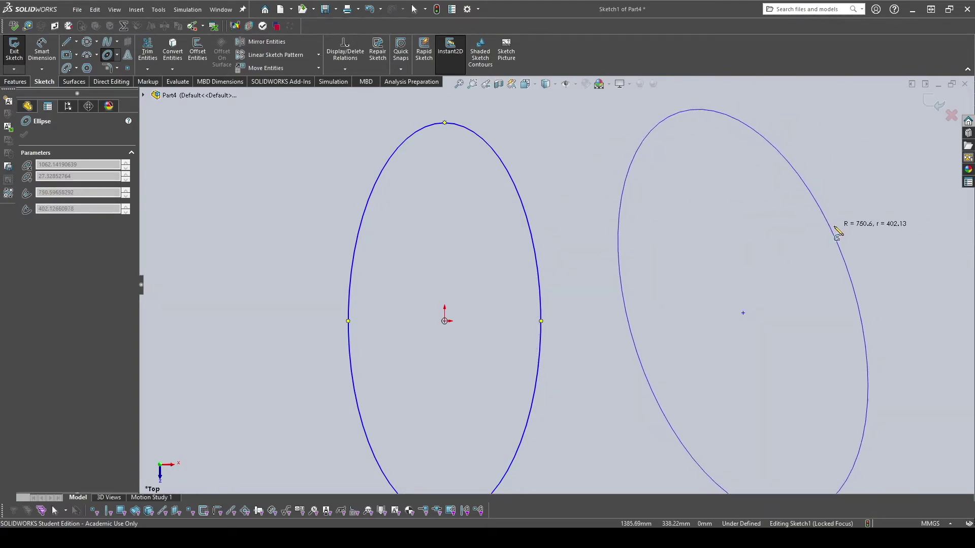
{"action": "left_click", "coordinate": [836, 228]}
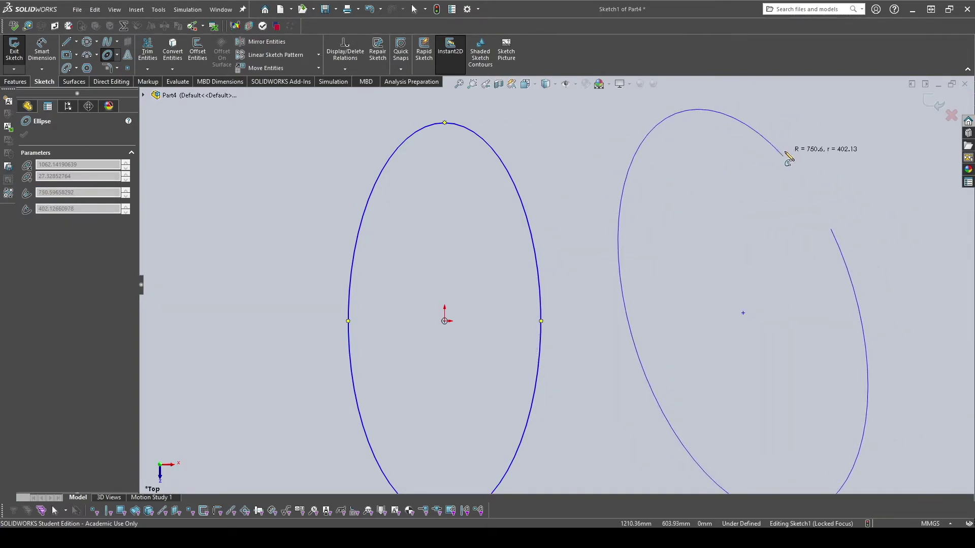
{"action": "left_click", "coordinate": [635, 163]}
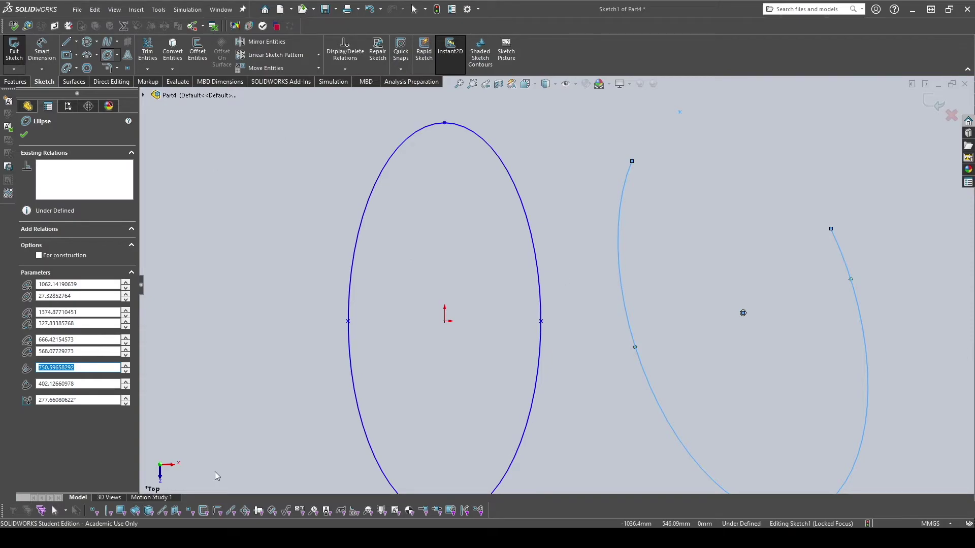
{"action": "left_click", "coordinate": [126, 55]}
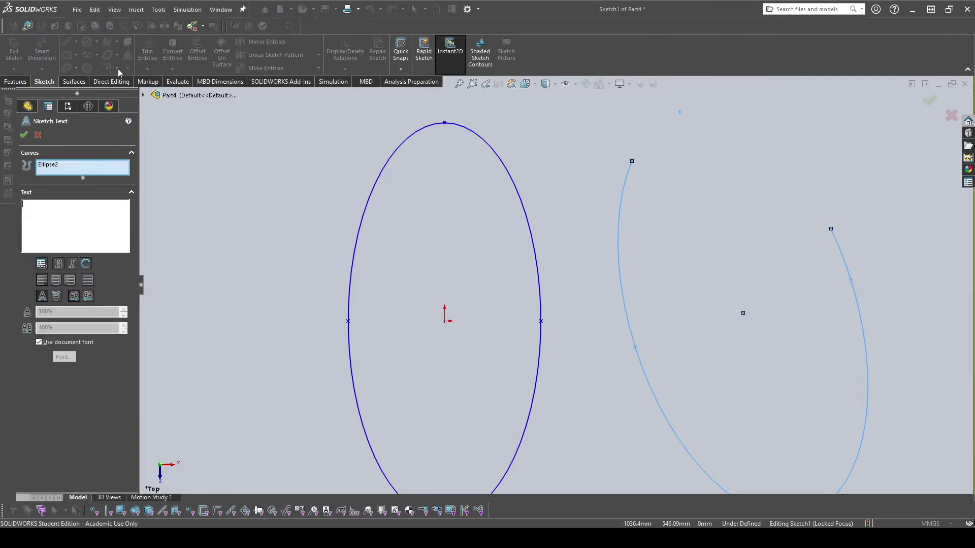
{"action": "left_click", "coordinate": [38, 134]}
{"action": "key", "text": "f"}
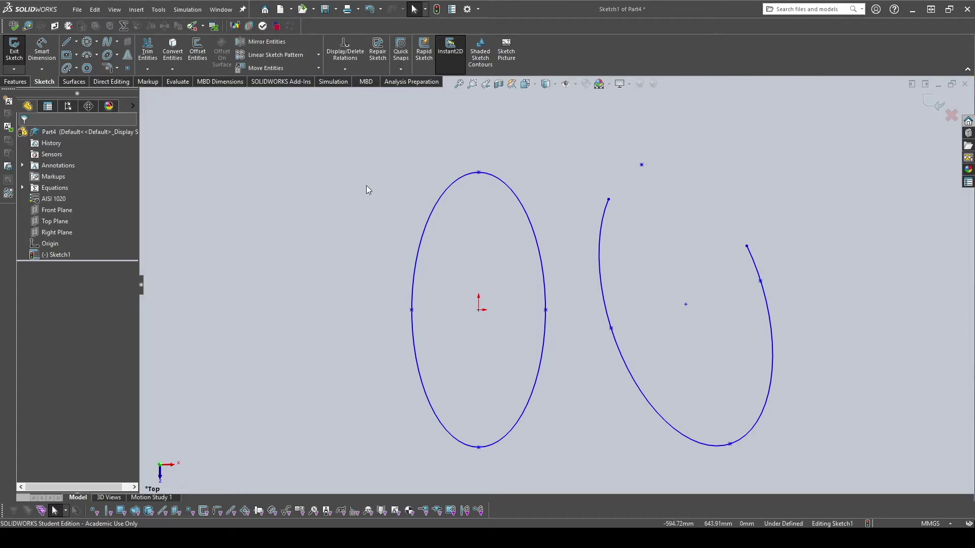
- Delete the ellipse and the partial ellipse together, and undo the deletion
{"action": "scroll", "coordinate": [406, 198], "scroll_direction": "up", "scroll_amount": 2}
{"action": "left_click_drag", "start_coordinate": [353, 149], "coordinate": [820, 435]}
{"action": "key", "text": "Delete"}
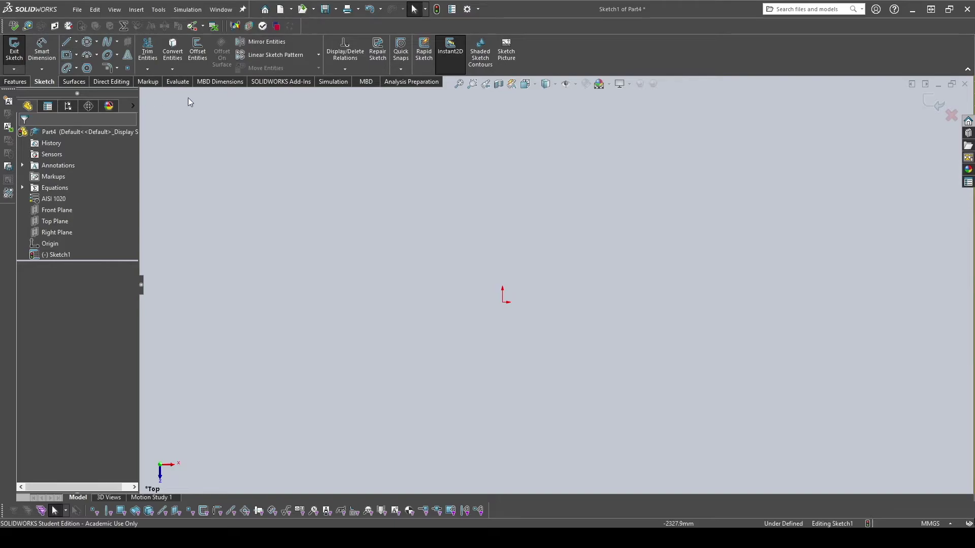
{"action": "key", "text": "ctrl+z"}
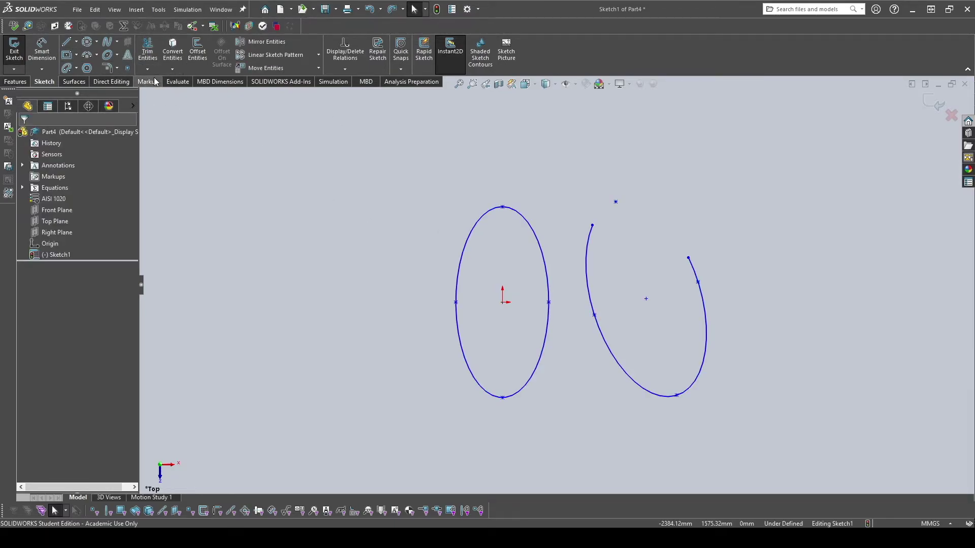
- Remove the full ellipse around the origin with Power trim, and undo the trim
{"action": "left_click", "coordinate": [146, 49]}
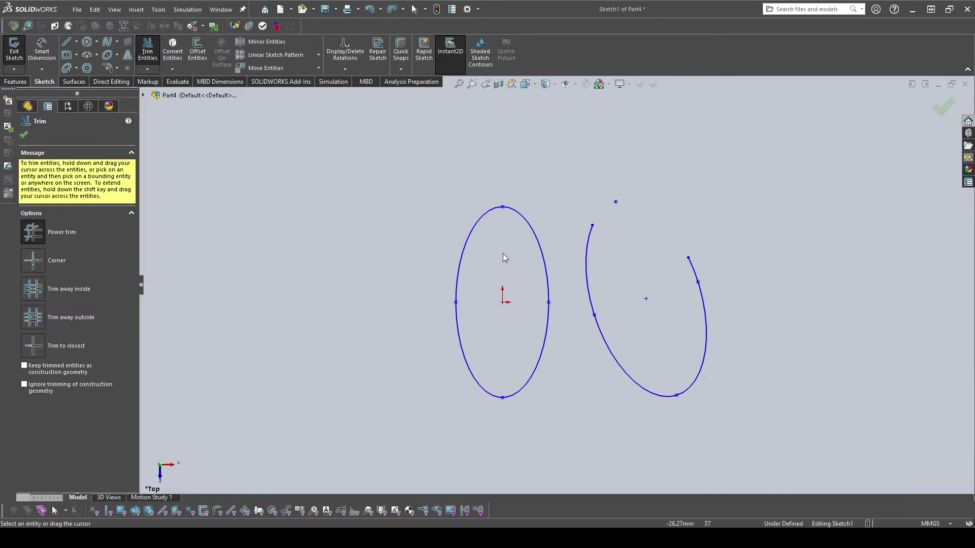
{"action": "scroll", "coordinate": [503, 254], "scroll_direction": "down", "scroll_amount": 2}
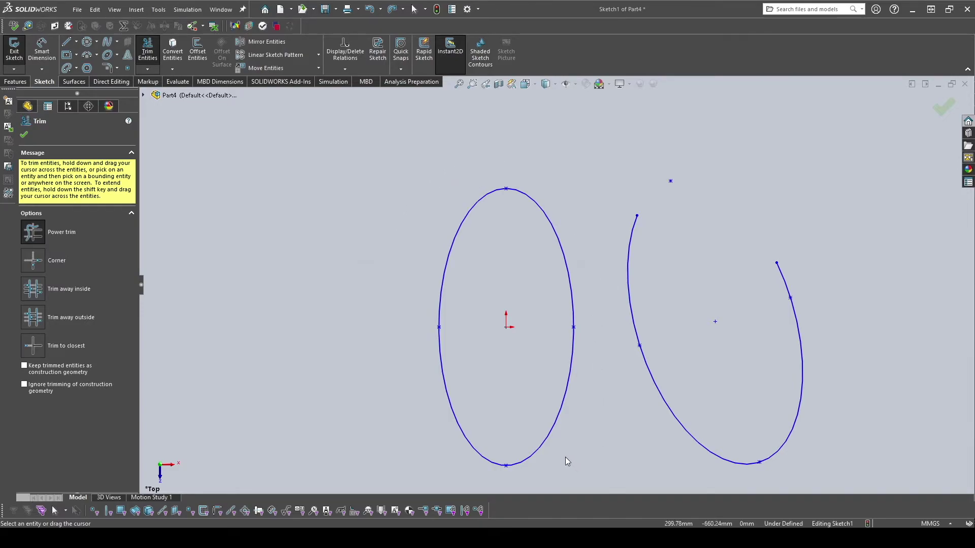
{"action": "left_click_drag", "start_coordinate": [555, 449], "coordinate": [541, 432]}
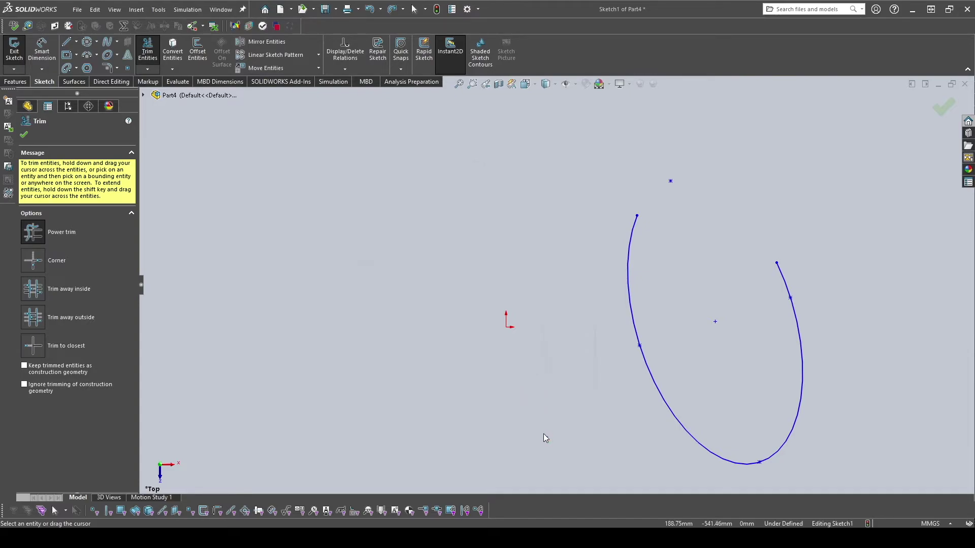
{"action": "left_click", "coordinate": [546, 438]}
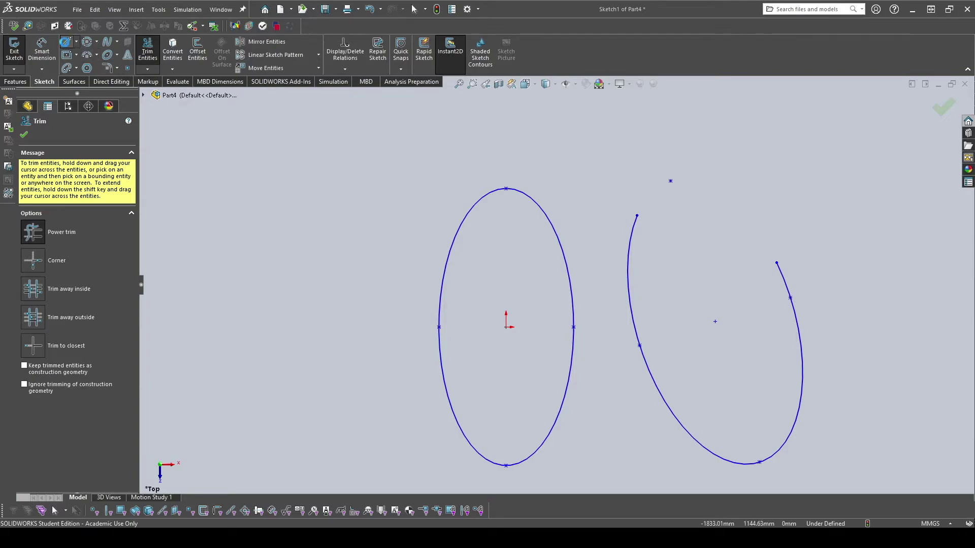
- Sketch a closed four-sided line loop crossing the ellipse and the partial ellipse, with its left side about 798 mm long
{"action": "left_click", "coordinate": [66, 42]}
{"action": "left_click", "coordinate": [374, 240]}
{"action": "left_click", "coordinate": [608, 216]}
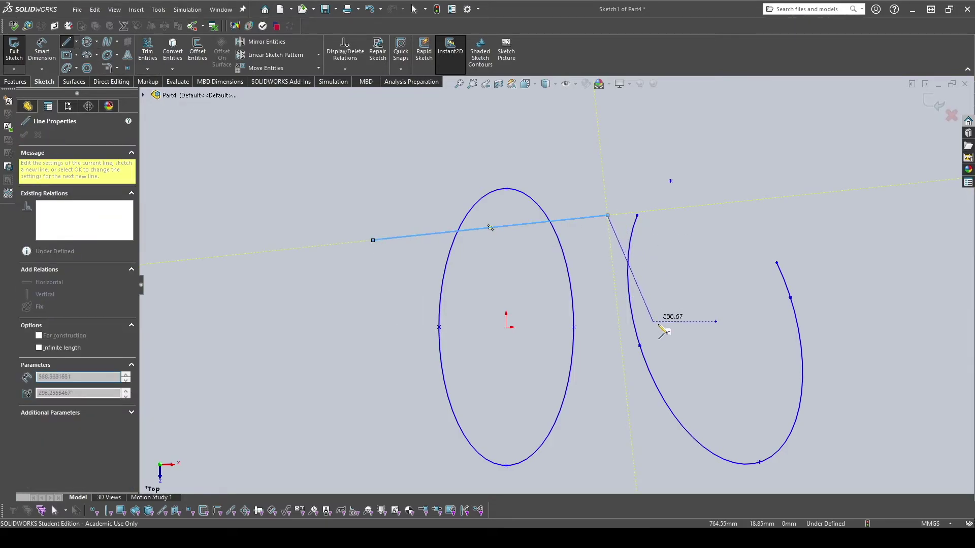
{"action": "left_click", "coordinate": [691, 352]}
{"action": "left_click", "coordinate": [343, 394]}
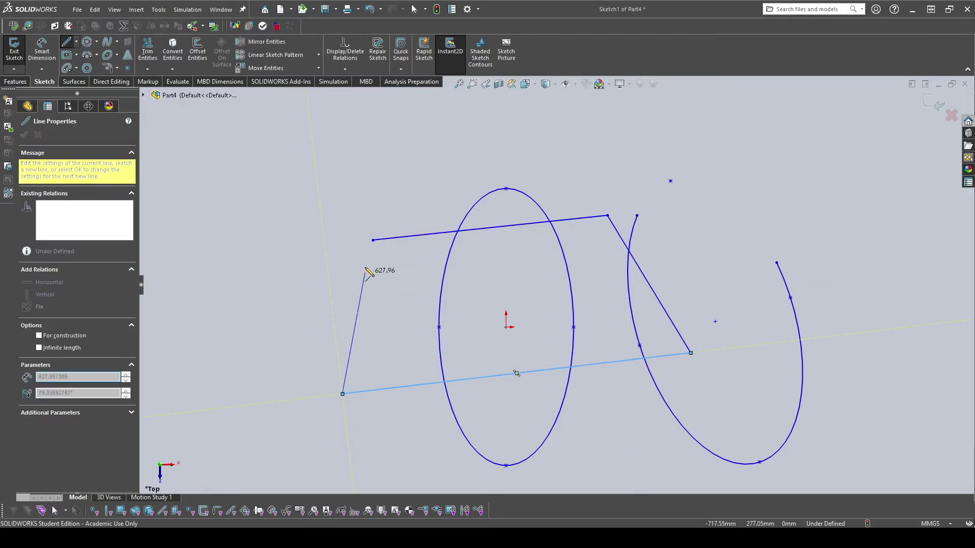
{"action": "left_click", "coordinate": [374, 241]}
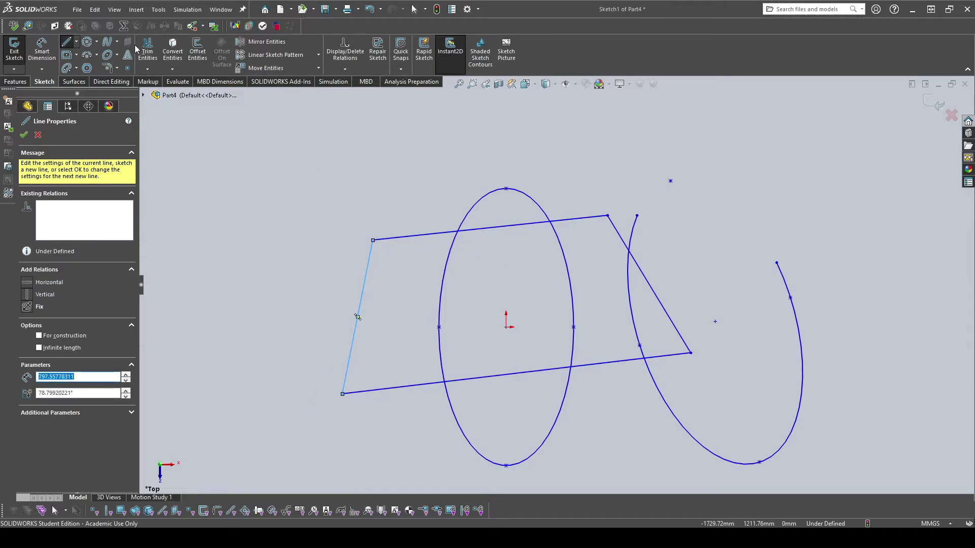
{"action": "scroll", "coordinate": [681, 294], "scroll_direction": "up", "scroll_amount": 3}
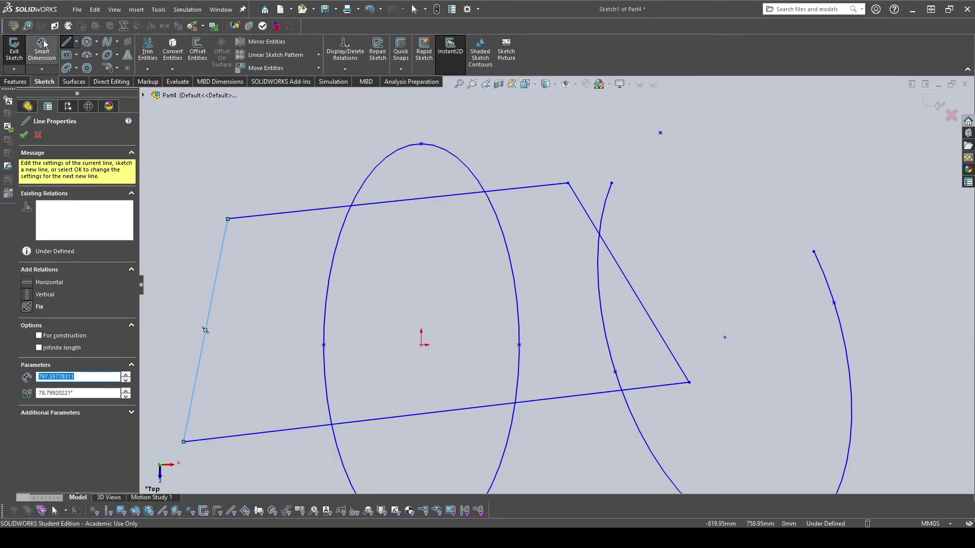
- Power trim the ellipse's top above the line loop and the stretch of the partial ellipse inside the loop
{"action": "key", "text": "Escape"}
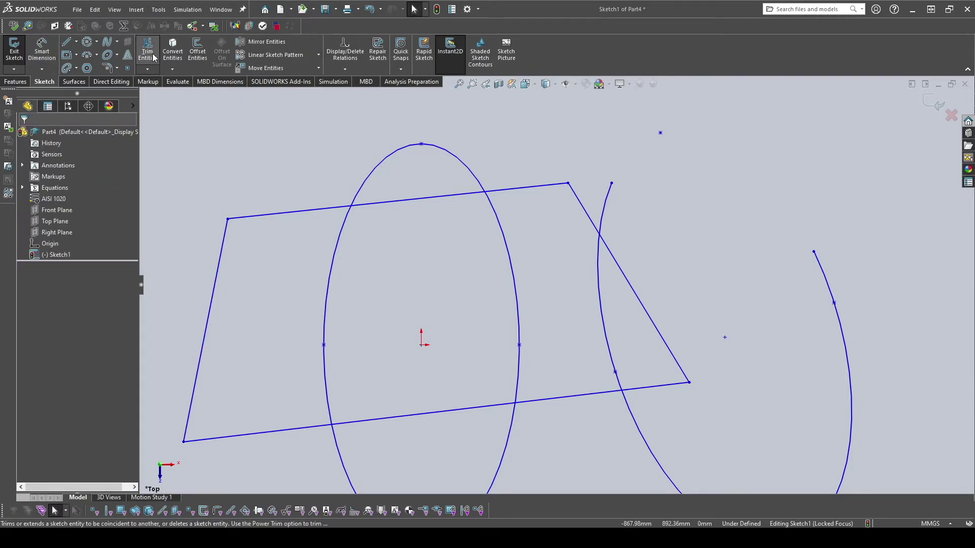
{"action": "left_click", "coordinate": [148, 53]}
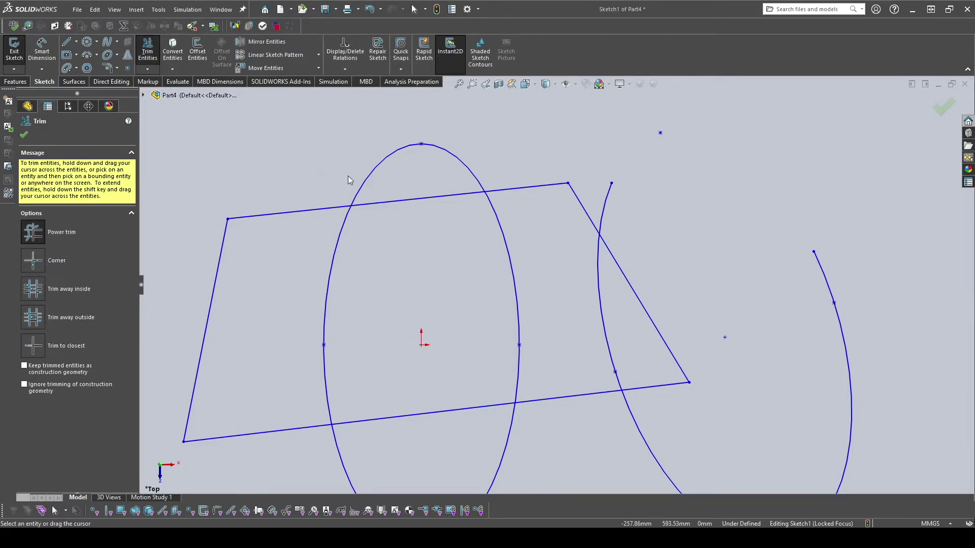
{"action": "left_click_drag", "start_coordinate": [352, 175], "coordinate": [374, 179]}
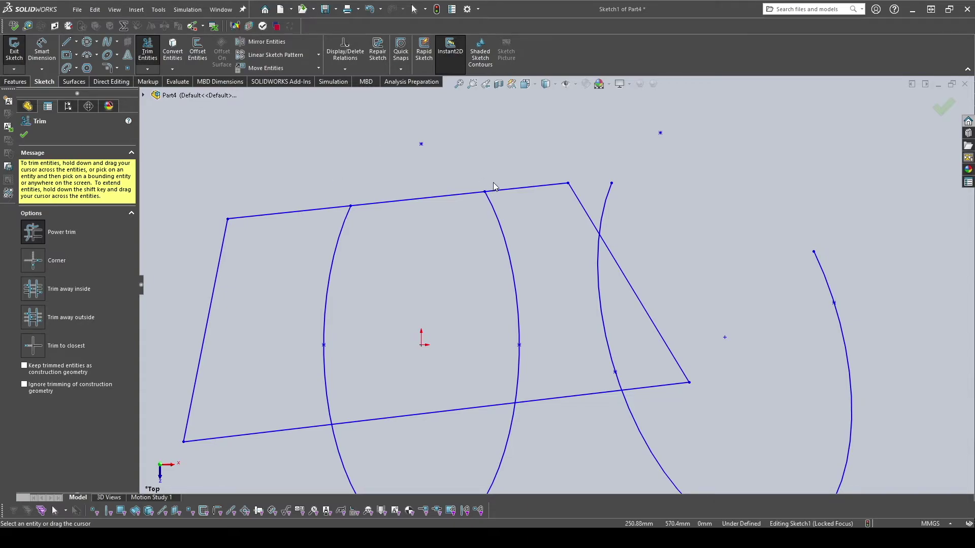
{"action": "scroll", "coordinate": [490, 192], "scroll_direction": "up", "scroll_amount": 1}
{"action": "scroll", "coordinate": [488, 234], "scroll_direction": "up", "scroll_amount": 1}
{"action": "scroll", "coordinate": [551, 307], "scroll_direction": "up", "scroll_amount": 1}
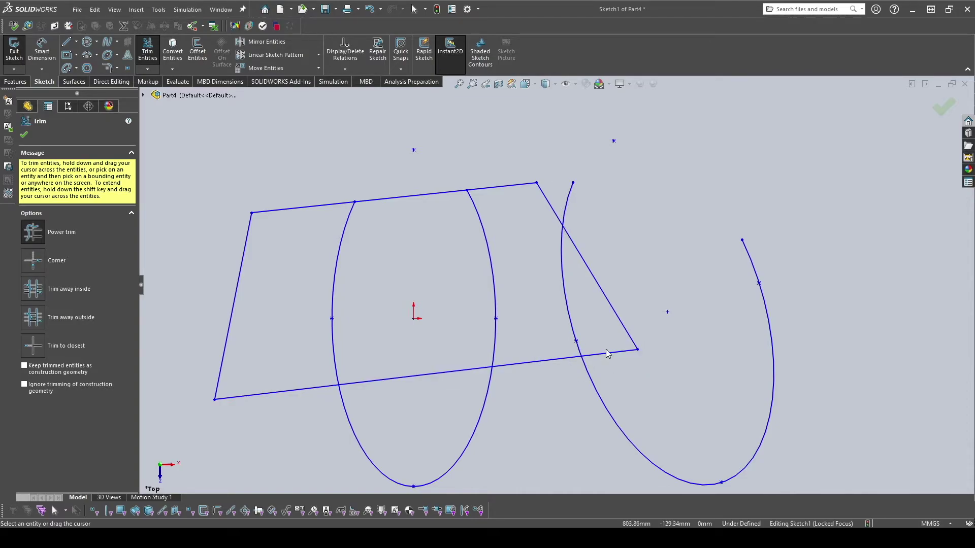
{"action": "scroll", "coordinate": [624, 308], "scroll_direction": "down", "scroll_amount": 1}
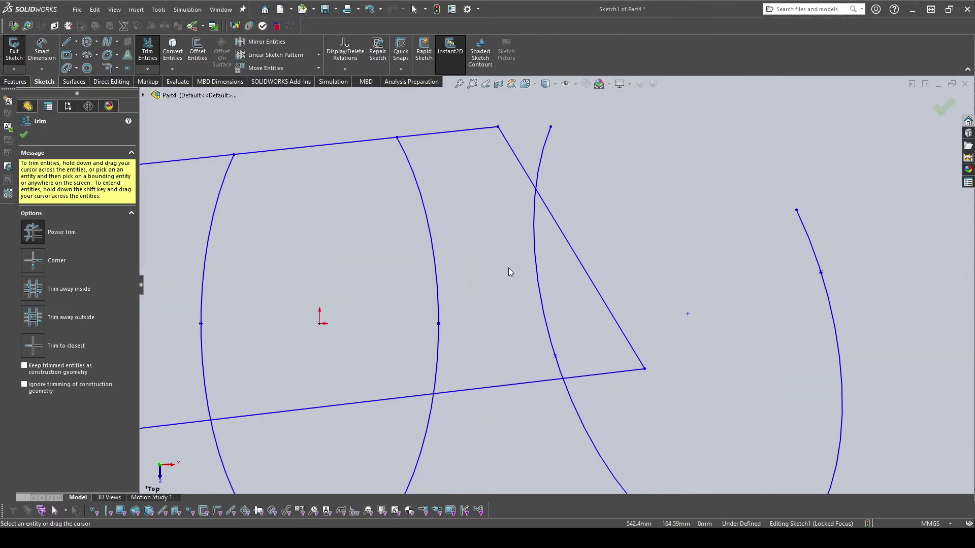
{"action": "left_click_drag", "start_coordinate": [537, 293], "coordinate": [559, 308]}
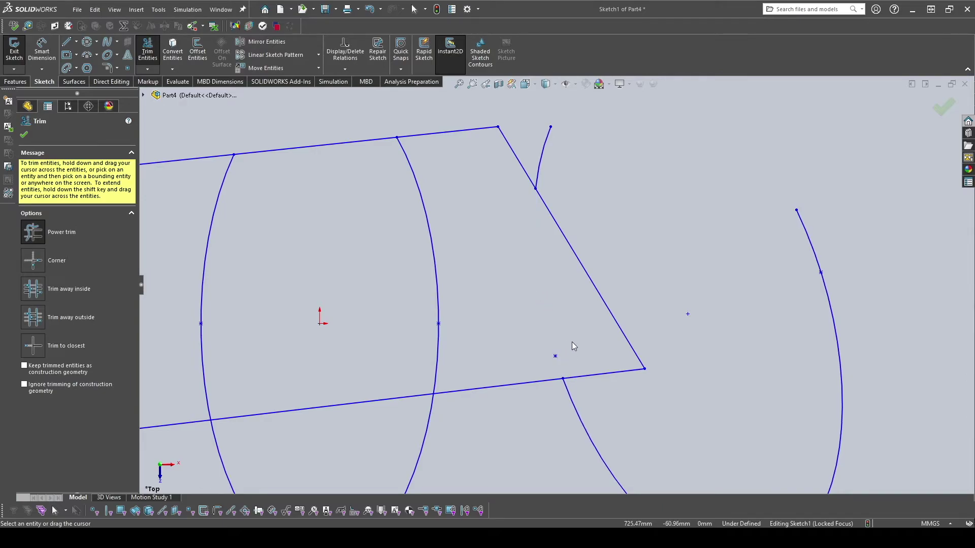
- Power trim the partial ellipse's short upper piece, the ellipse's sides inside the loop and the loop's lower edge between them
{"action": "scroll", "coordinate": [558, 285], "scroll_direction": "up", "scroll_amount": 2}
{"action": "mouse_move", "coordinate": [559, 223]}
{"action": "left_mouse_down"}
{"action": "mouse_move", "coordinate": [518, 222]}
{"action": "mouse_move", "coordinate": [514, 311]}
{"action": "mouse_move", "coordinate": [468, 333]}
{"action": "left_mouse_up"}
{"action": "left_click_drag", "start_coordinate": [415, 261], "coordinate": [436, 387]}
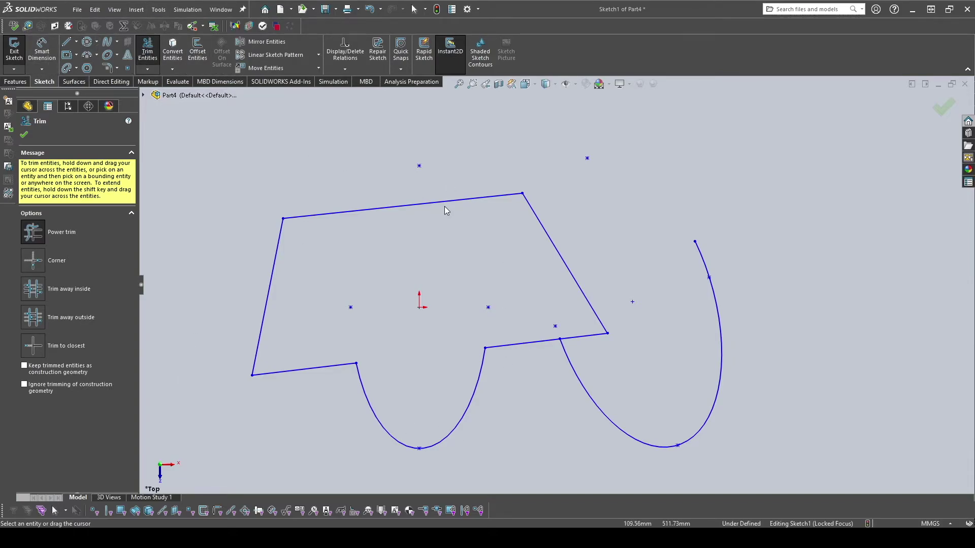
- End trimming and delete all the remaining geometry in the sketch
{"action": "left_click", "coordinate": [147, 51]}
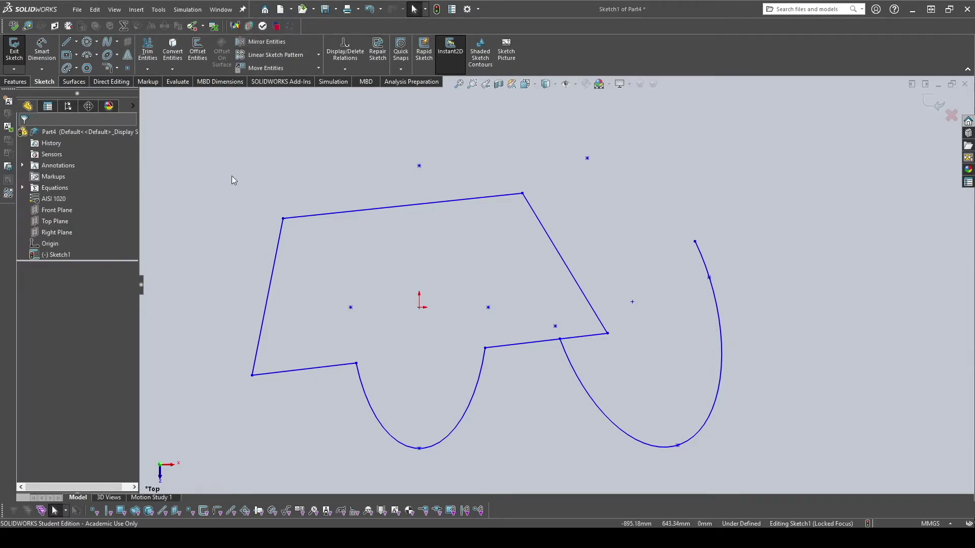
{"action": "left_click_drag", "start_coordinate": [214, 125], "coordinate": [727, 465]}
{"action": "key", "text": "Delete"}
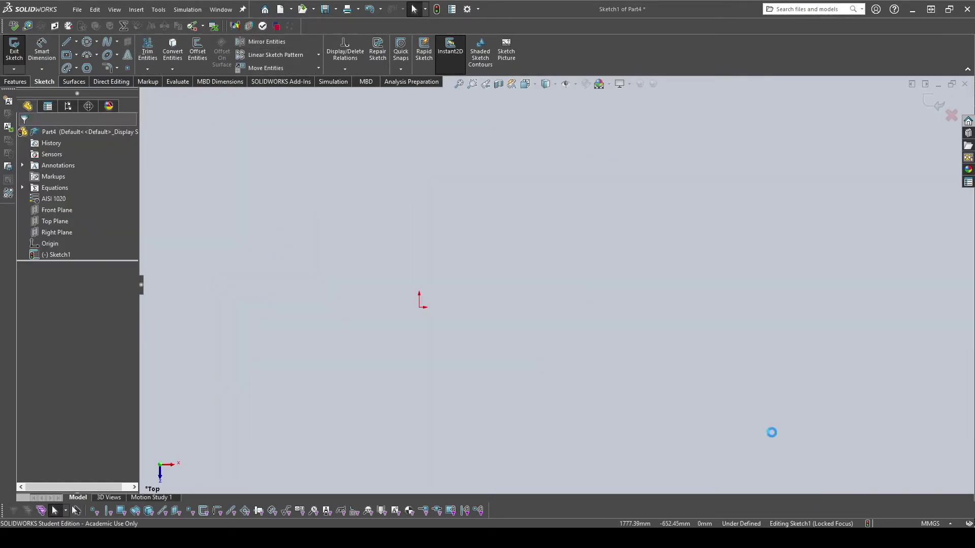
- Sketch a circle of about 181 mm radius left of the origin at its level, and a larger circle above it slightly further left
{"action": "left_click", "coordinate": [87, 42]}
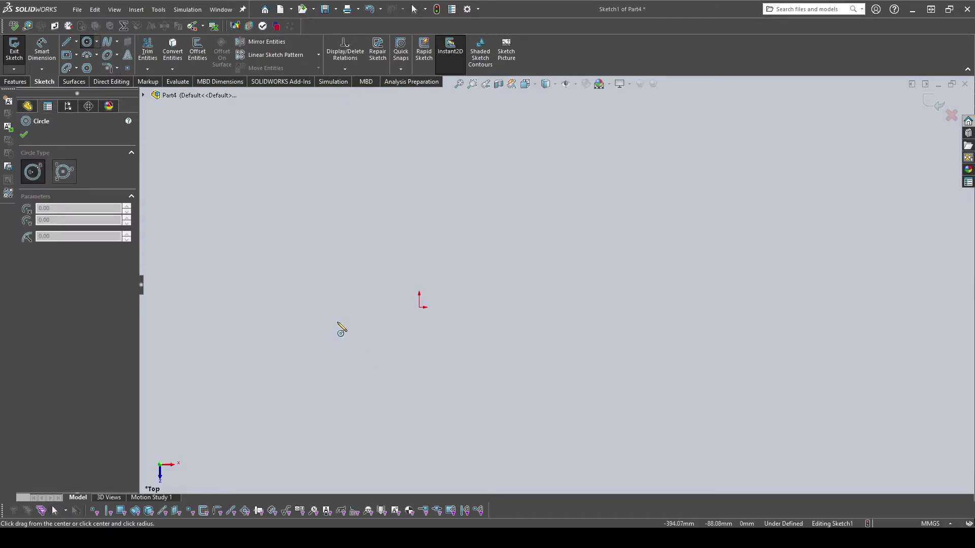
{"action": "left_click_drag", "start_coordinate": [307, 307], "coordinate": [327, 278]}
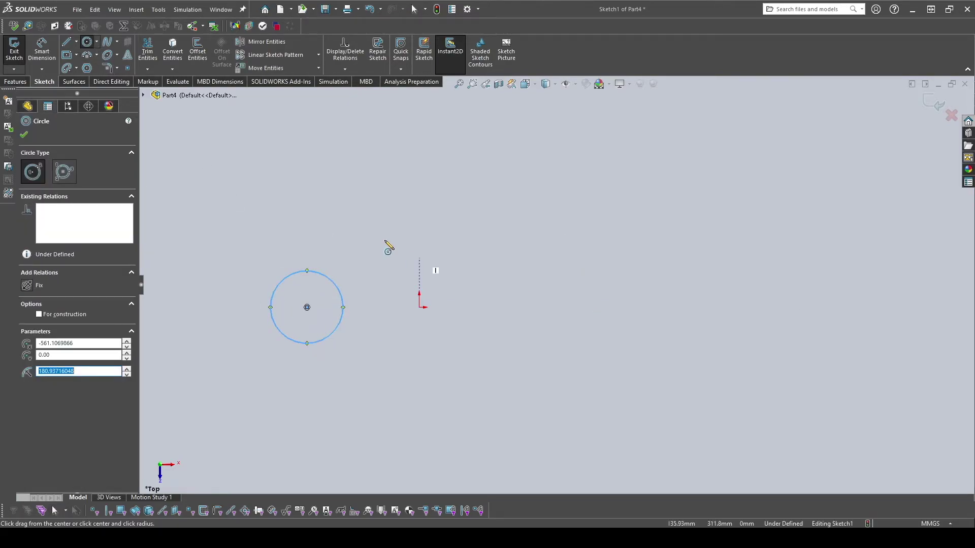
{"action": "left_click", "coordinate": [90, 44]}
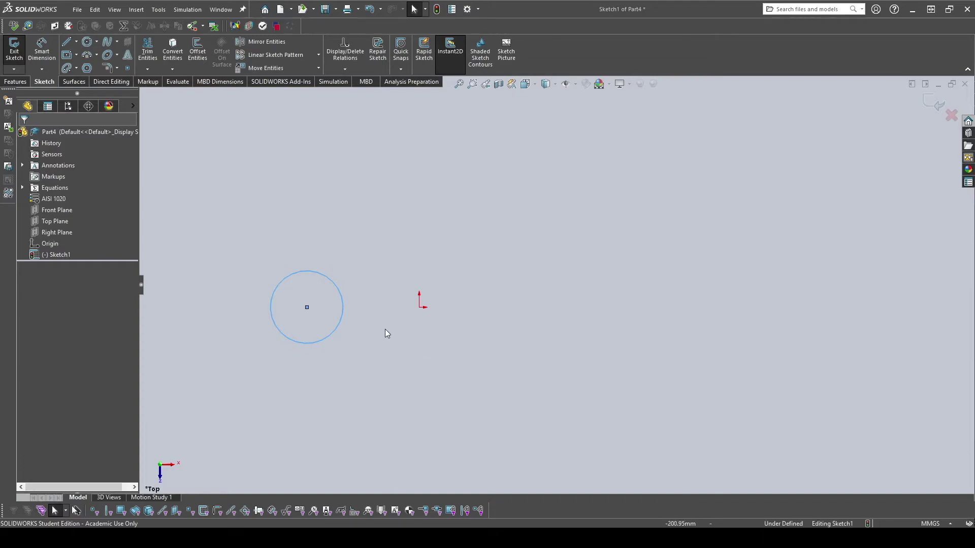
{"action": "scroll", "coordinate": [391, 310], "scroll_direction": "down", "scroll_amount": 2}
{"action": "scroll", "coordinate": [403, 285], "scroll_direction": "up", "scroll_amount": 3}
{"action": "left_click", "coordinate": [88, 42]}
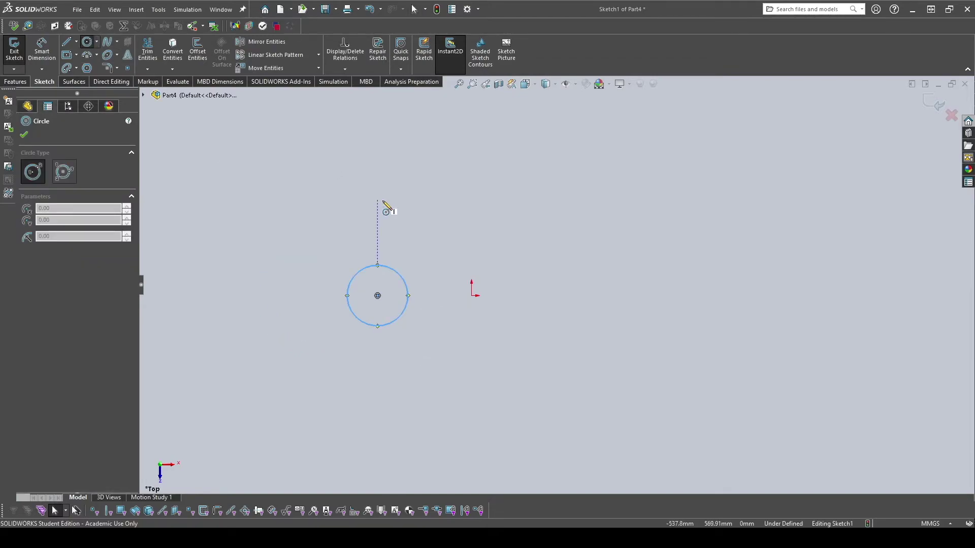
{"action": "mouse_move", "coordinate": [374, 170]}
{"action": "left_mouse_down"}
{"action": "mouse_move", "coordinate": [414, 156]}
{"action": "mouse_move", "coordinate": [329, 173]}
{"action": "left_mouse_up"}
{"action": "key", "text": "Escape"}
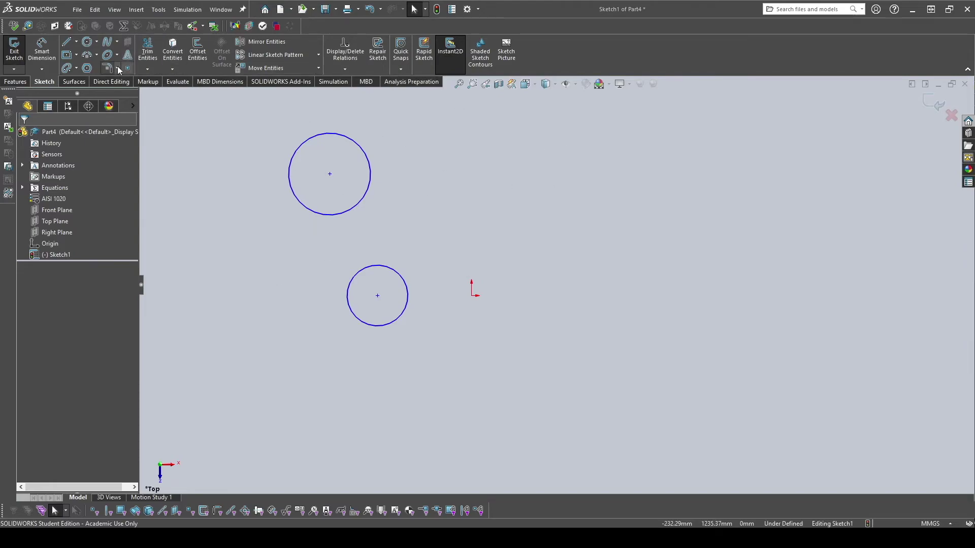
- Sketch two circles right of the origin, the upper one with a radius of about 235 mm, and delete both
{"action": "left_click", "coordinate": [98, 44]}
{"action": "left_click_drag", "start_coordinate": [597, 174], "coordinate": [624, 151]}
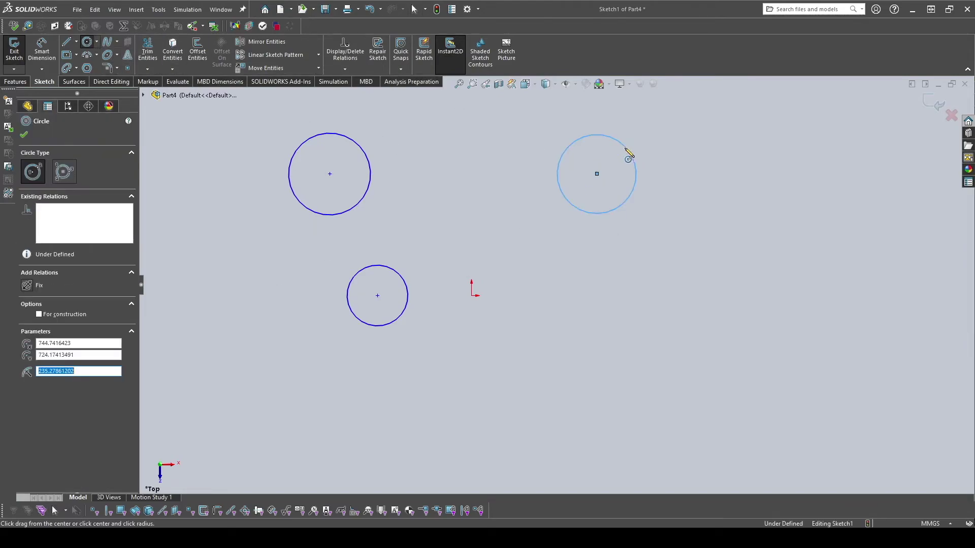
{"action": "left_click_drag", "start_coordinate": [552, 296], "coordinate": [591, 275]}
{"action": "key", "text": "Escape"}
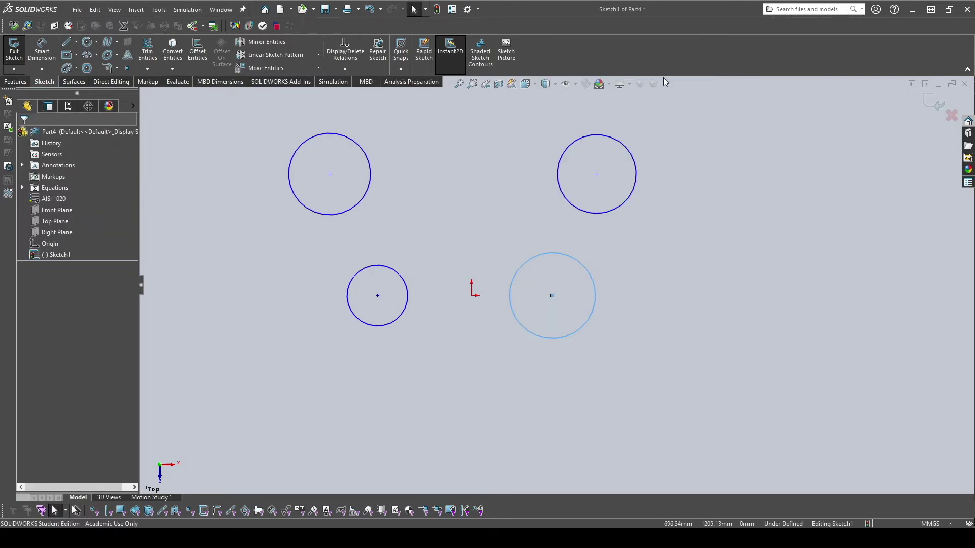
{"action": "left_click_drag", "start_coordinate": [446, 99], "coordinate": [734, 414]}
{"action": "key", "text": "Delete"}
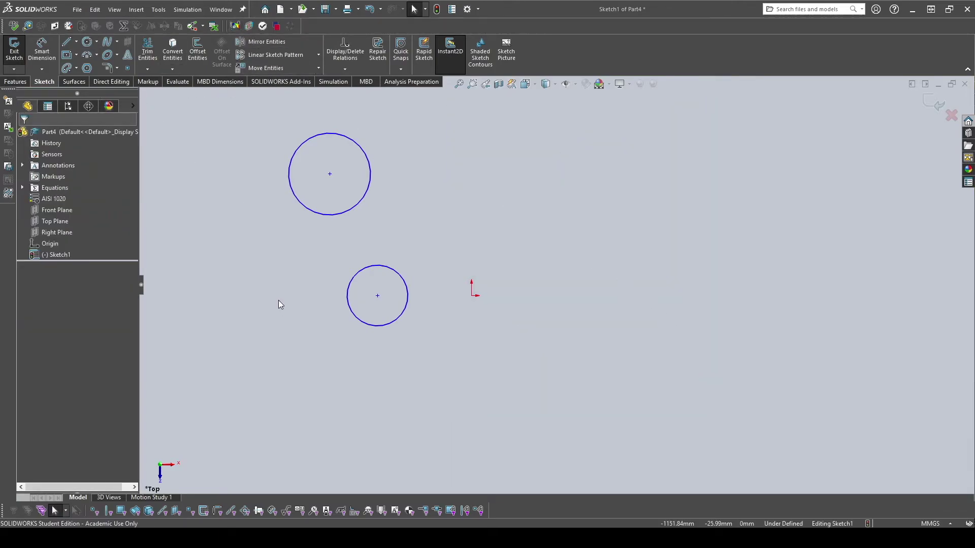
- Dimension the distance from the lower circle's center to the origin as 50 mm
{"action": "left_click", "coordinate": [51, 61]}
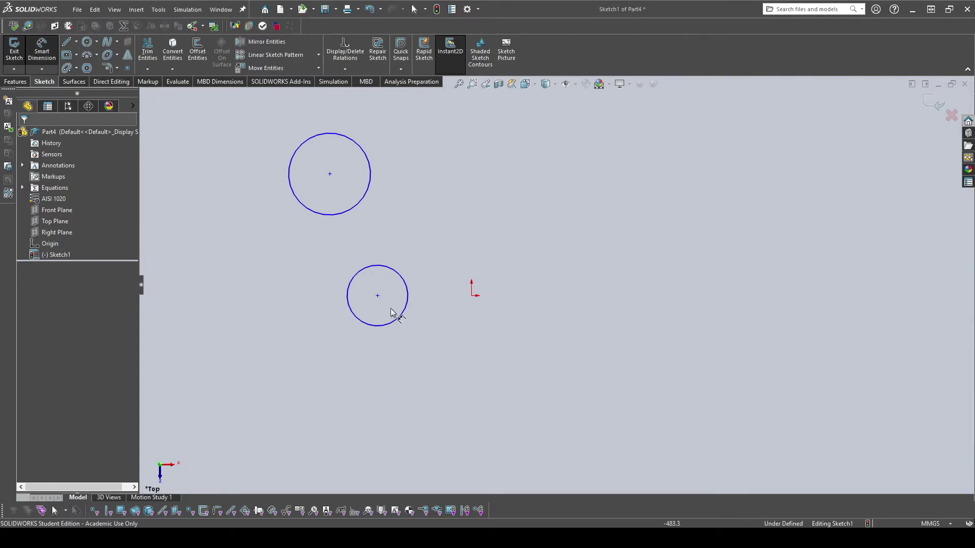
{"action": "left_click", "coordinate": [378, 296]}
{"action": "left_click", "coordinate": [472, 295]}
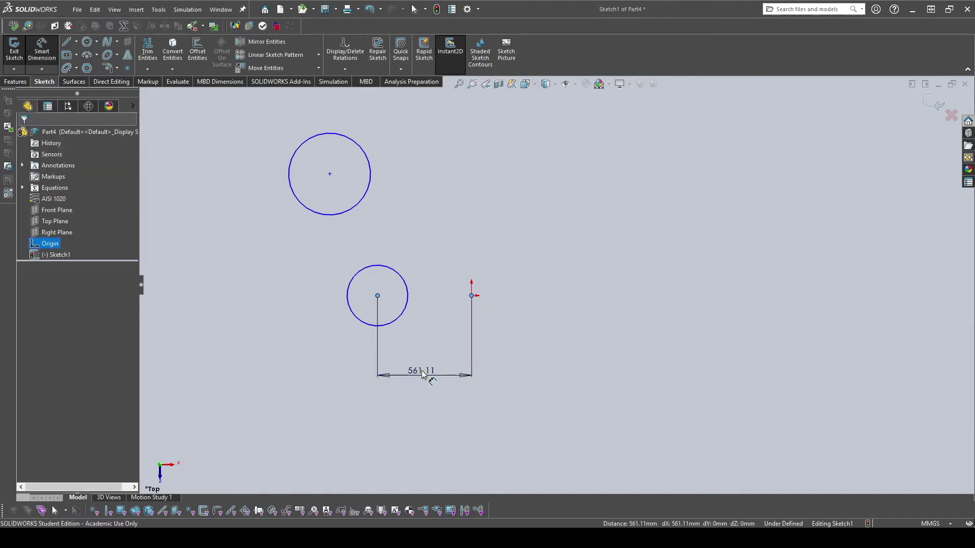
{"action": "left_click", "coordinate": [422, 374]}
{"action": "type", "text": "50"}
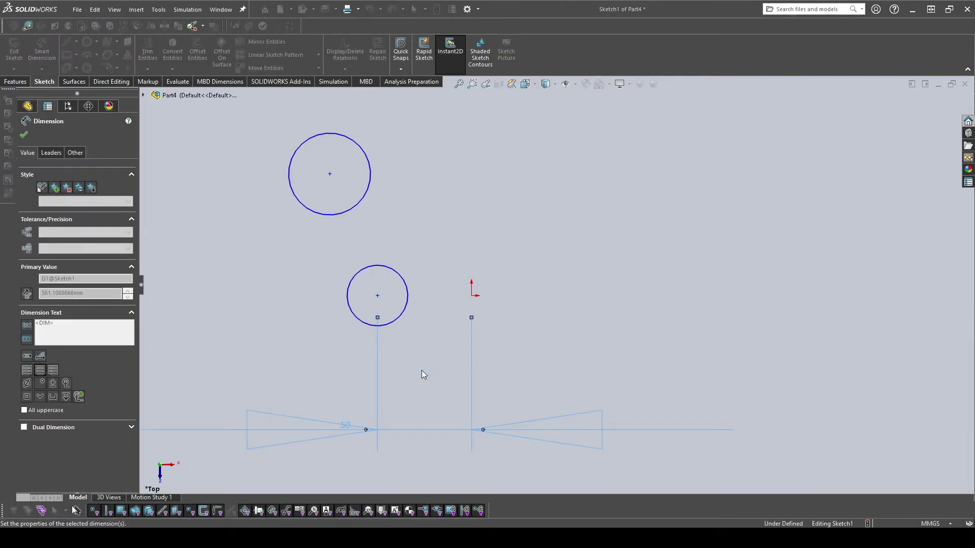
{"action": "key", "text": "Return"}
- Dimension the vertical distance between the two circle centers as 30 mm
{"action": "left_click", "coordinate": [377, 297]}
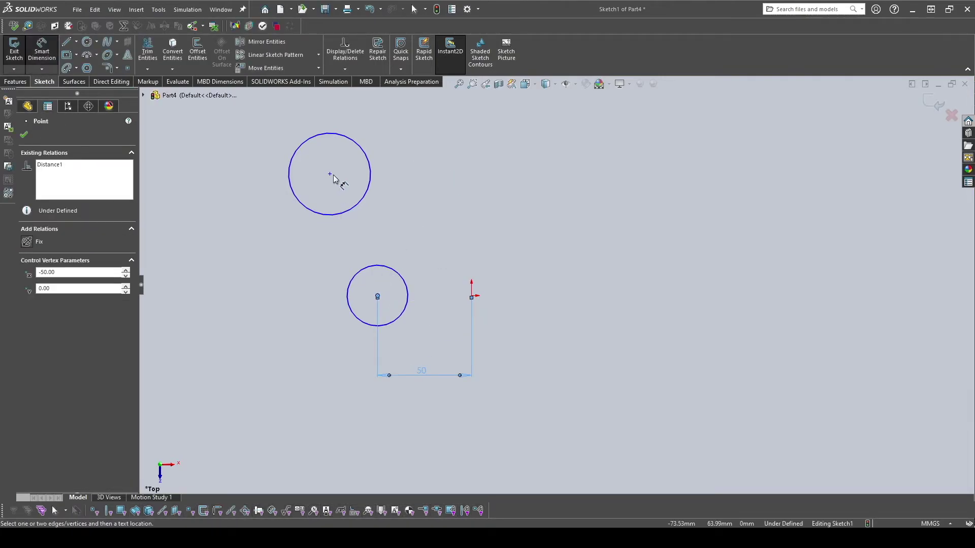
{"action": "left_click", "coordinate": [330, 174]}
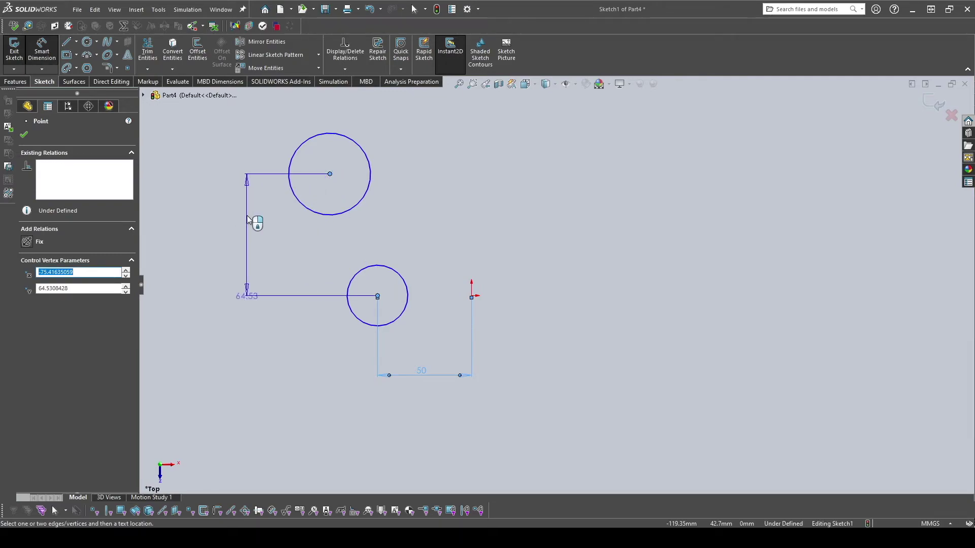
{"action": "left_click", "coordinate": [249, 217]}
{"action": "type", "text": "30"}
{"action": "key", "text": "Return"}
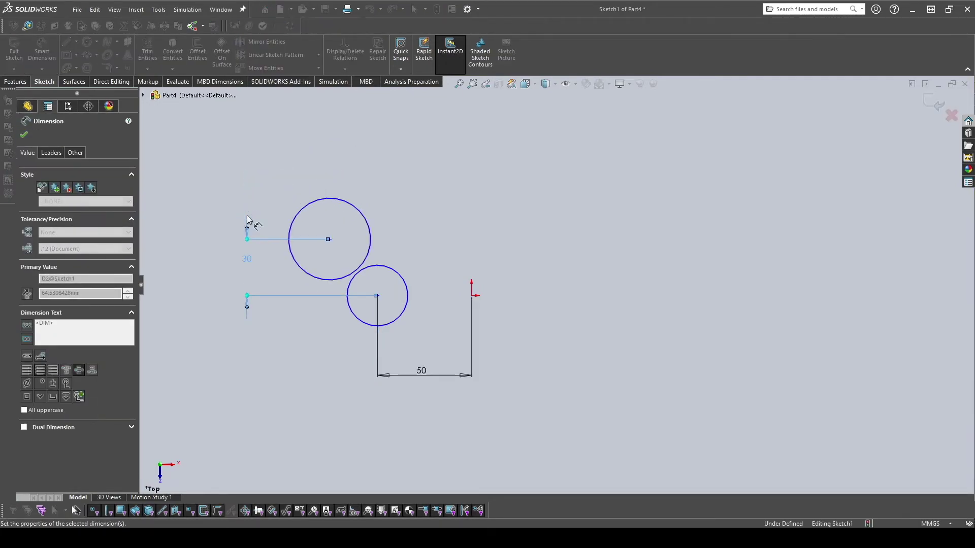
- Dimension the horizontal distance from the upper circle's center to the origin as 75 mm
{"action": "left_click", "coordinate": [330, 239]}
{"action": "left_click", "coordinate": [472, 296]}
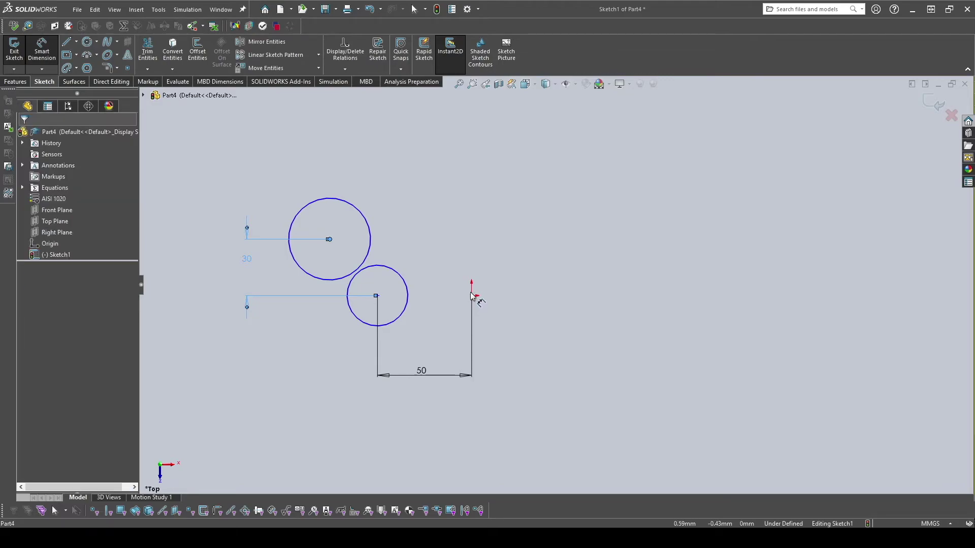
{"action": "left_click", "coordinate": [434, 209]}
{"action": "type", "text": "75.41635059mm"}
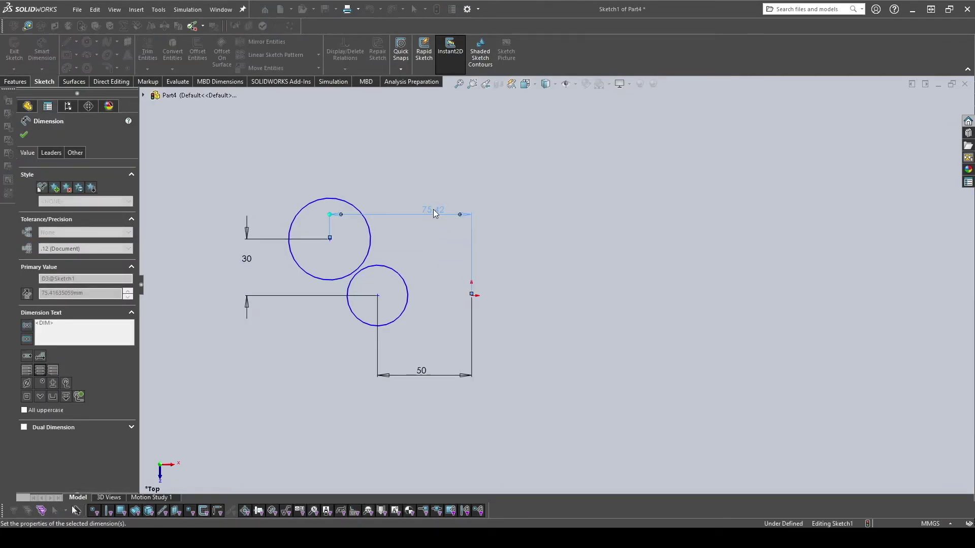
{"action": "key", "text": "Return"}
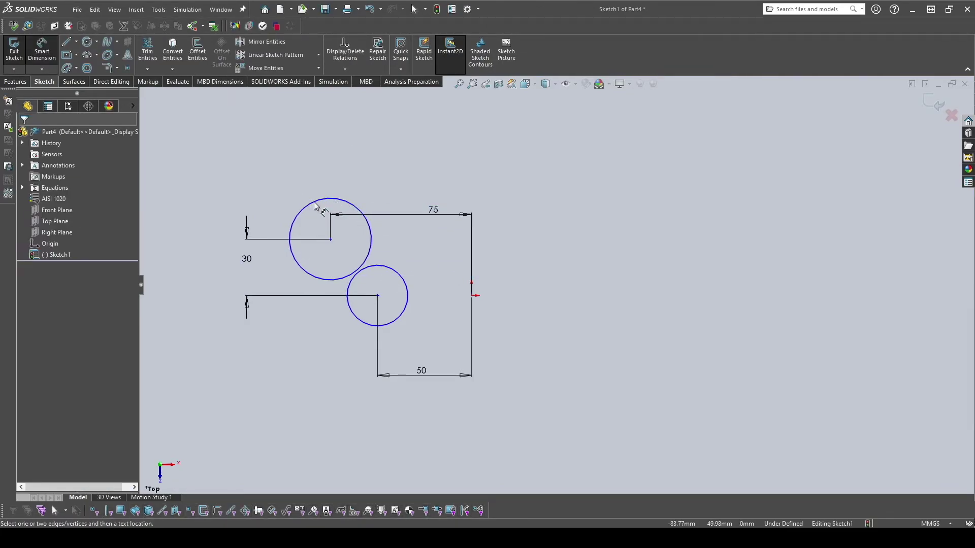
- Set the upper circle's diameter to 20 mm with Smart Dimension
{"action": "left_click", "coordinate": [317, 204]}
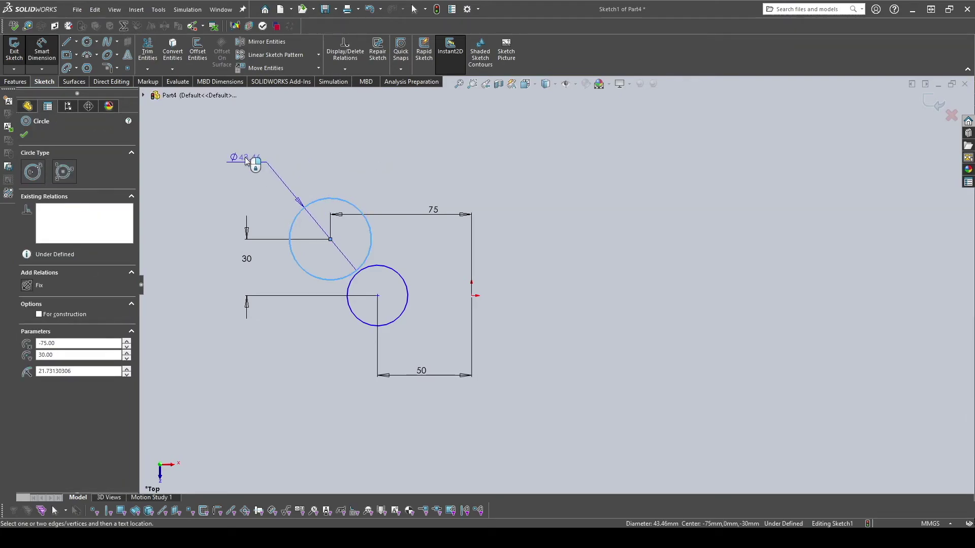
{"action": "left_click", "coordinate": [251, 159]}
{"action": "type", "text": "20"}
{"action": "key", "text": "Return"}
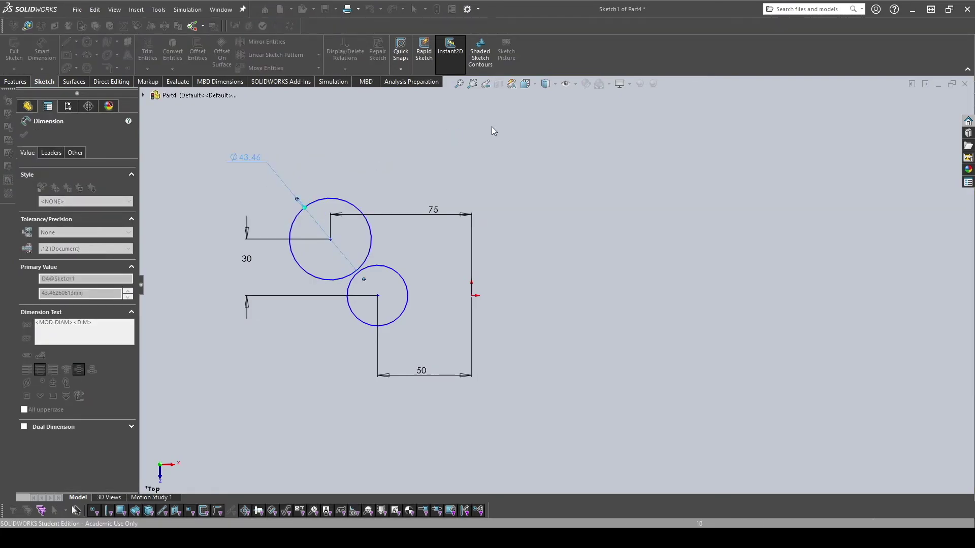
- Set the lower circle's diameter to 20 mm and finish dimensioning
{"action": "left_click", "coordinate": [386, 326]}
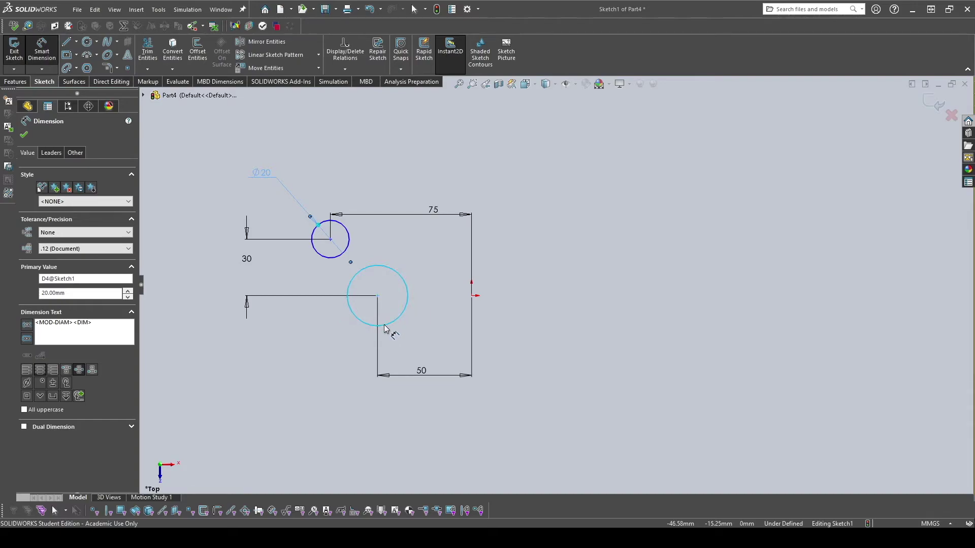
{"action": "left_click", "coordinate": [290, 384]}
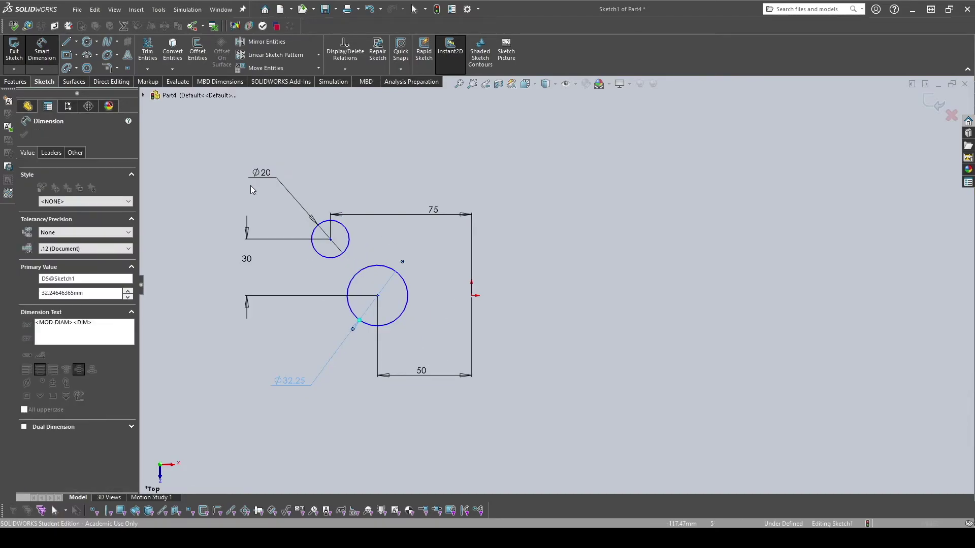
{"action": "type", "text": "20"}
{"action": "key", "text": "Return"}
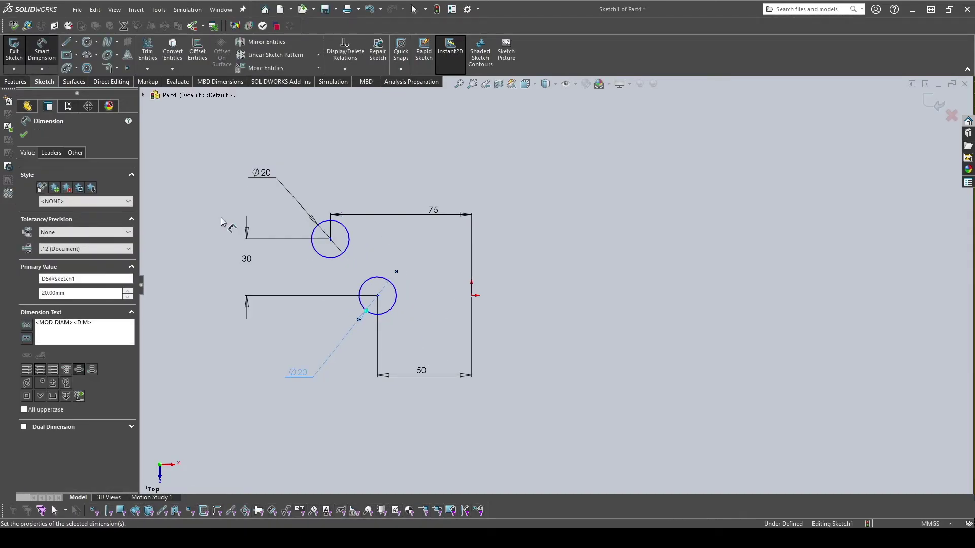
{"action": "left_click", "coordinate": [41, 59]}
- Move the upper circle slightly upward by its center to test the sketch's remaining freedom
{"action": "scroll", "coordinate": [514, 252], "scroll_direction": "down", "scroll_amount": 1}
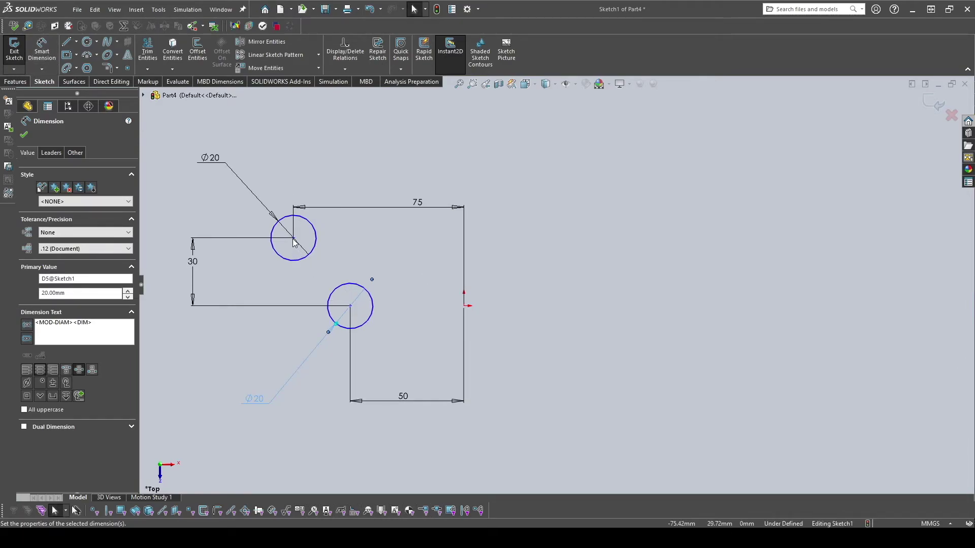
{"action": "left_click_drag", "start_coordinate": [293, 240], "coordinate": [350, 229]}
{"action": "left_click", "coordinate": [452, 337]}
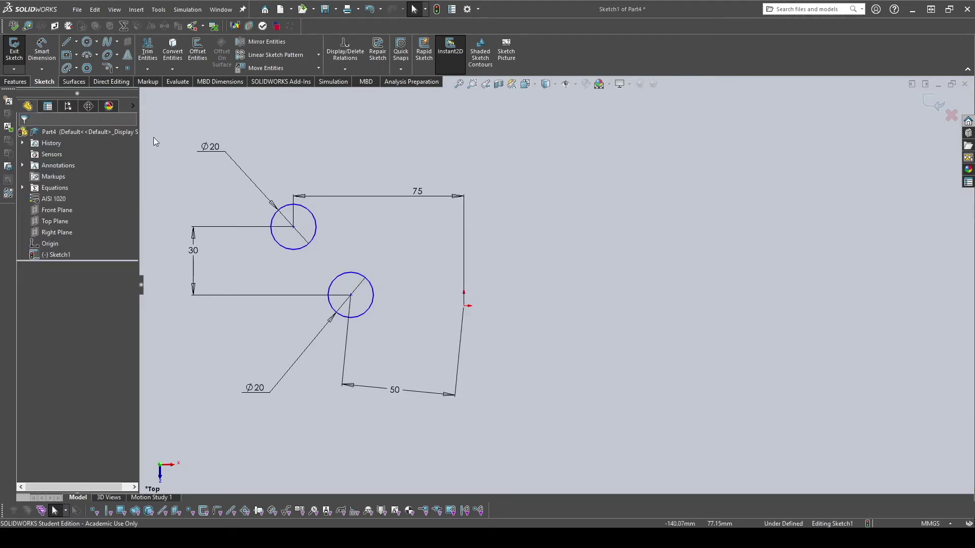
- Draw a construction line from the lower circle's center to the origin
{"action": "left_click", "coordinate": [67, 42]}
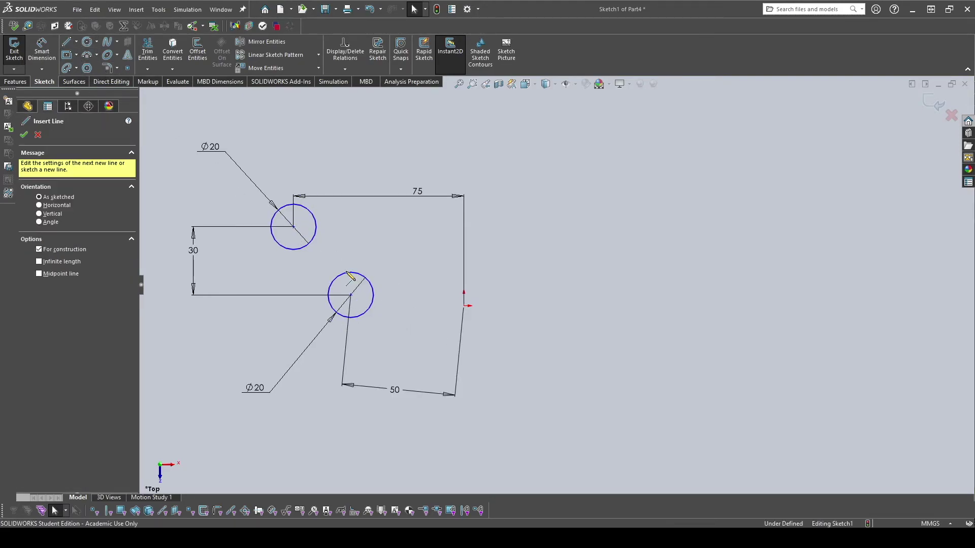
{"action": "left_click_drag", "start_coordinate": [350, 295], "coordinate": [463, 306]}
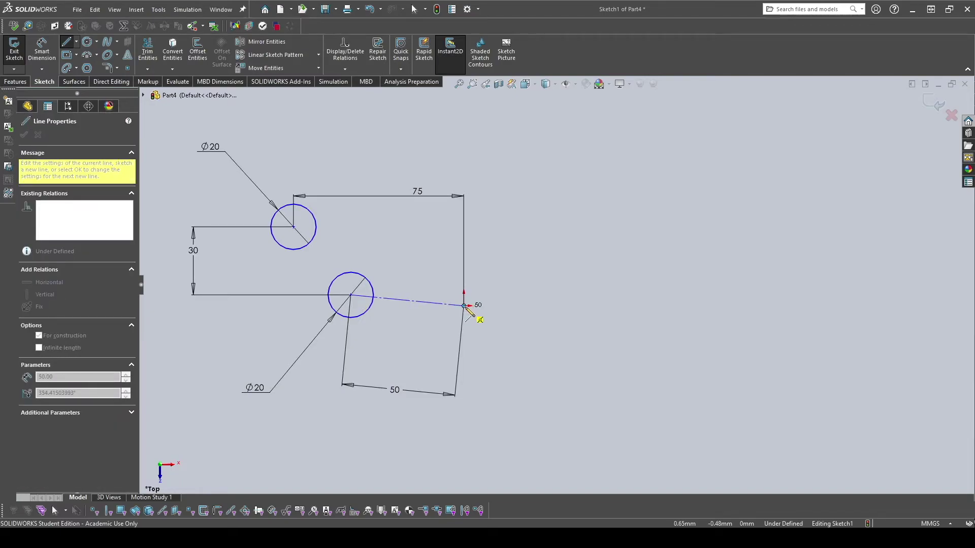
{"action": "key", "text": "Escape"}
{"action": "key", "text": "Escape"}
- Add a Horizontal relation to the construction line between the lower circle's center and the origin
{"action": "left_click", "coordinate": [437, 302]}
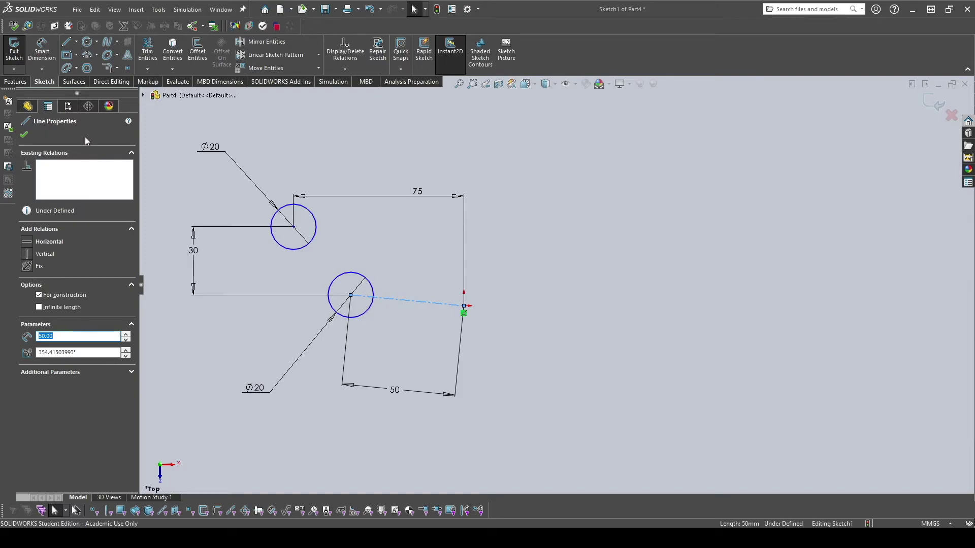
{"action": "left_click", "coordinate": [26, 242]}
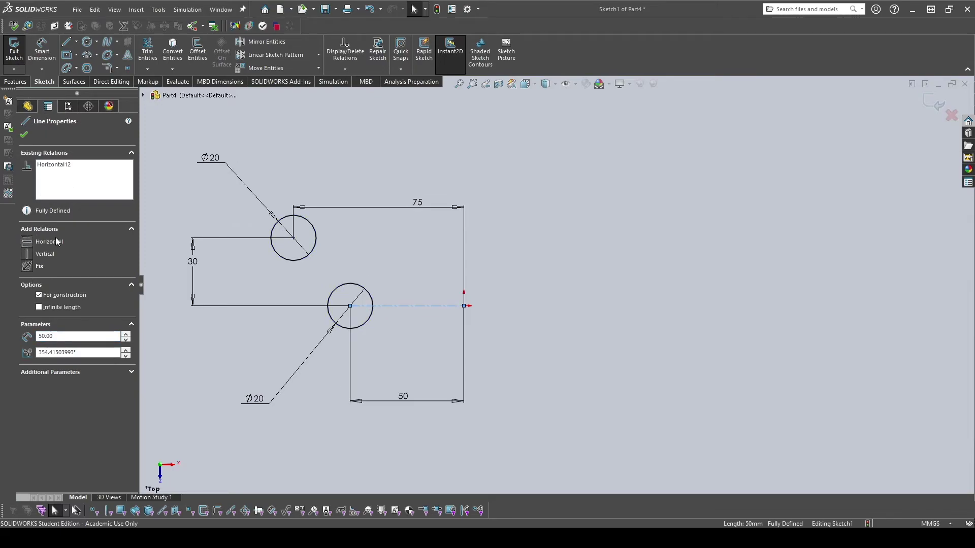
{"action": "left_click", "coordinate": [625, 333]}
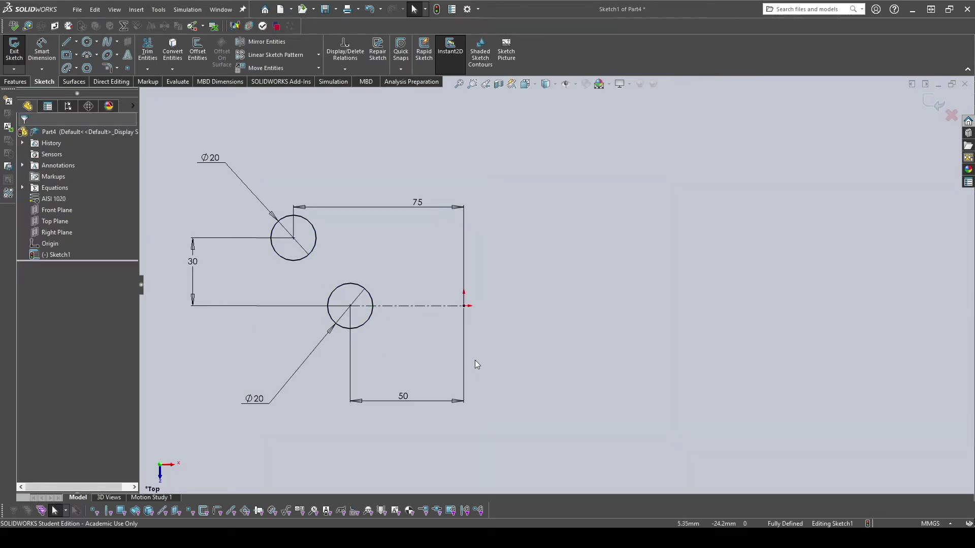
{"action": "left_click", "coordinate": [432, 302]}
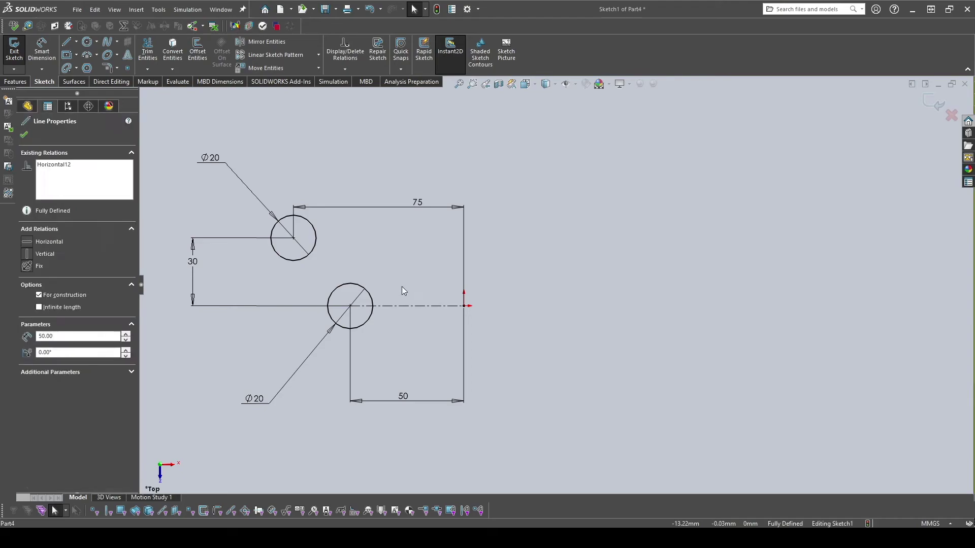
{"action": "left_click", "coordinate": [641, 330]}
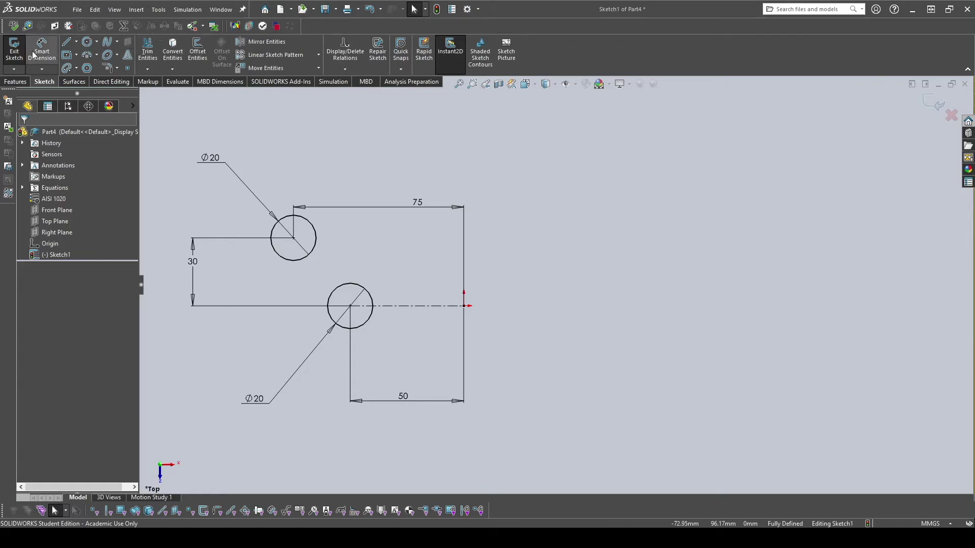
- Draw a vertical construction line about 69 mm long straight down from the origin
{"action": "left_click", "coordinate": [67, 42]}
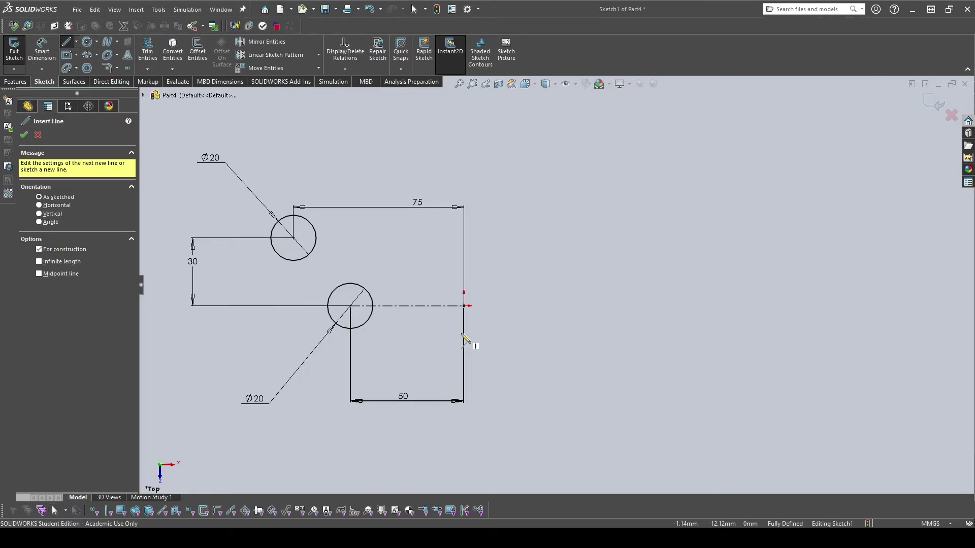
{"action": "left_click", "coordinate": [463, 305]}
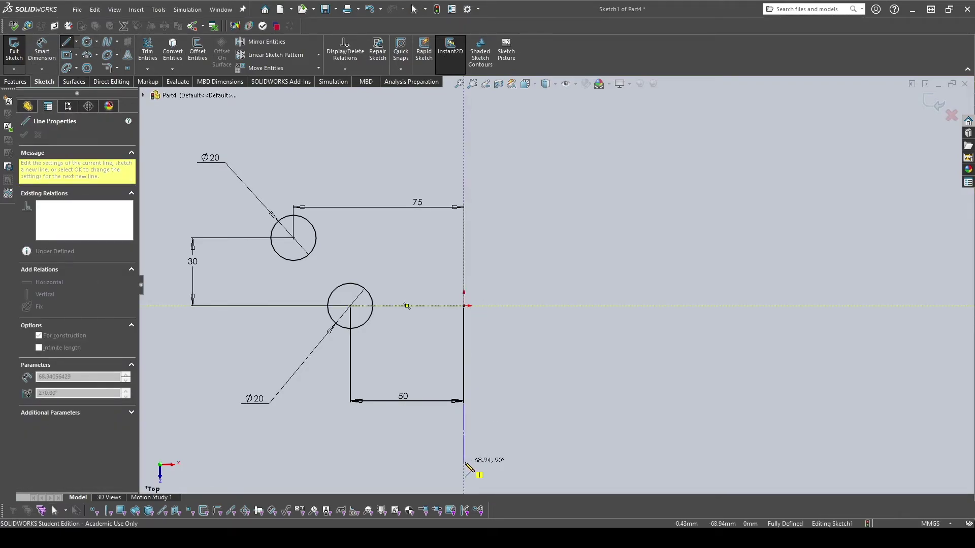
{"action": "left_click", "coordinate": [463, 462]}
{"action": "key", "text": "Escape"}
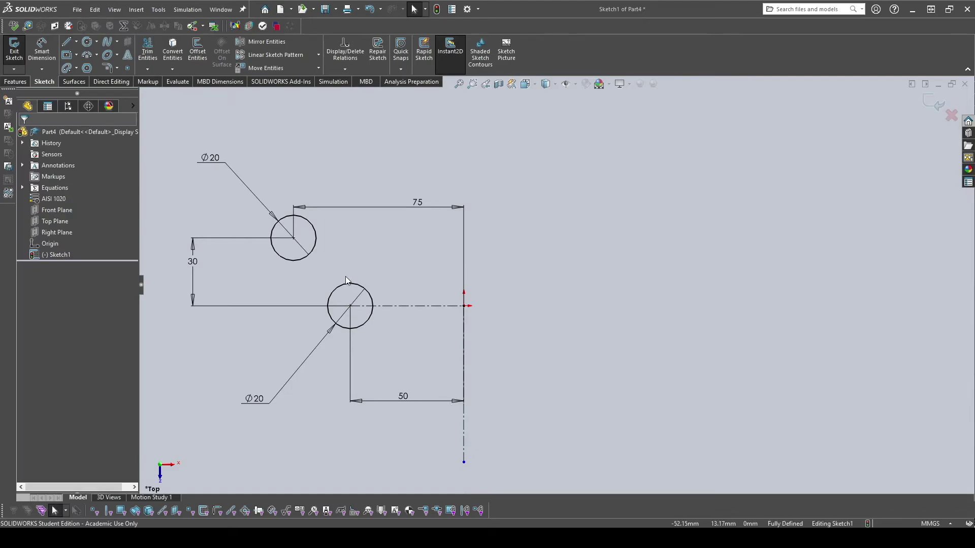
{"action": "left_click", "coordinate": [463, 444]}
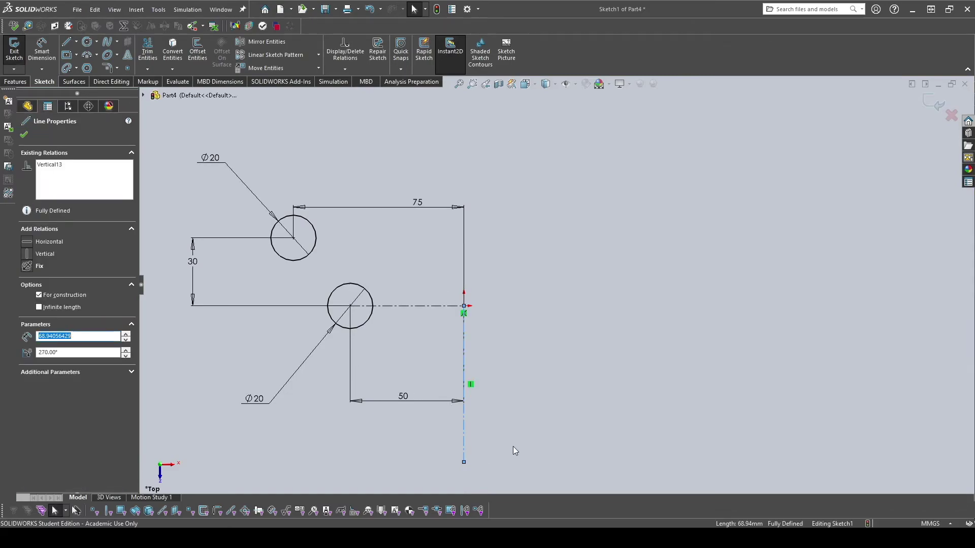
{"action": "left_click", "coordinate": [499, 456]}
{"action": "left_click", "coordinate": [464, 437]}
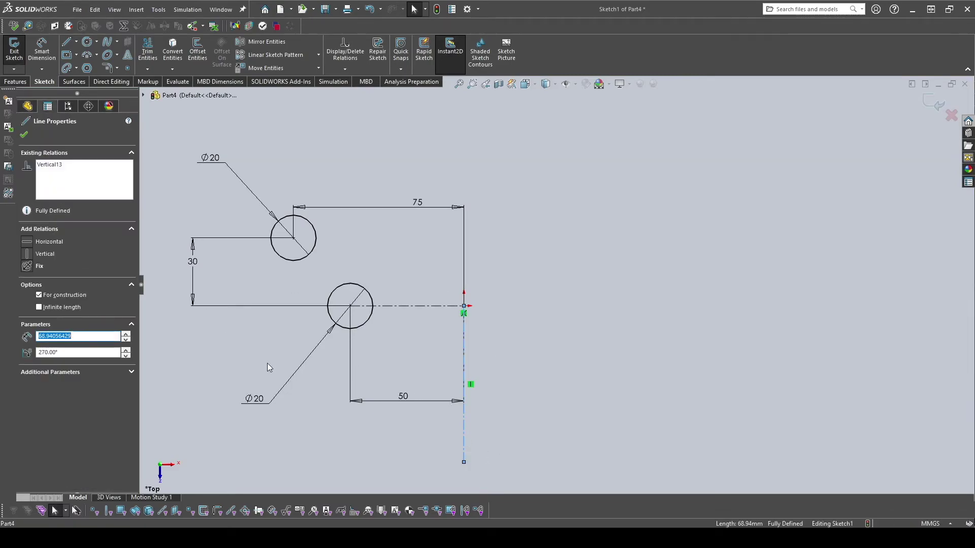
{"action": "left_click", "coordinate": [555, 456]}
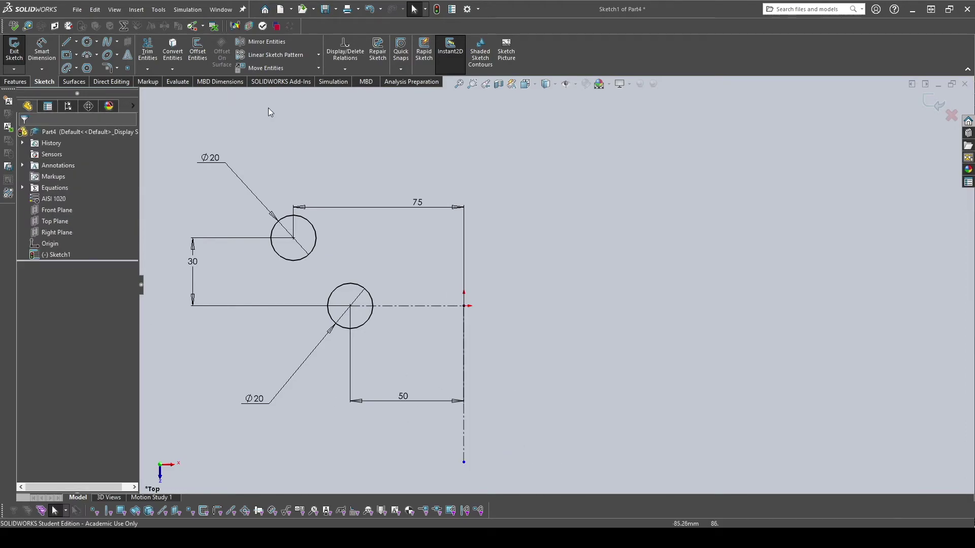
- Mirror both 20 mm circles about the vertical construction line, keeping the originals
{"action": "left_click", "coordinate": [260, 43]}
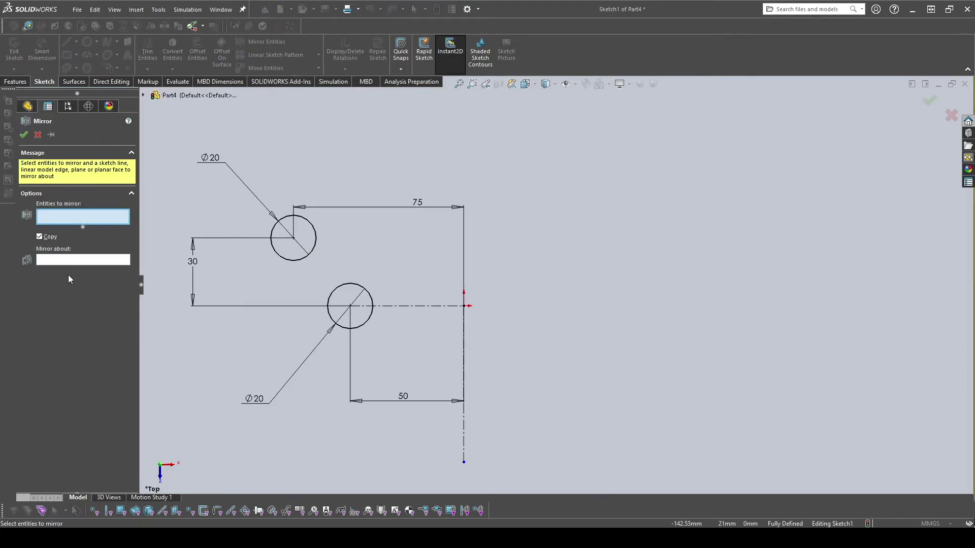
{"action": "left_click", "coordinate": [317, 243]}
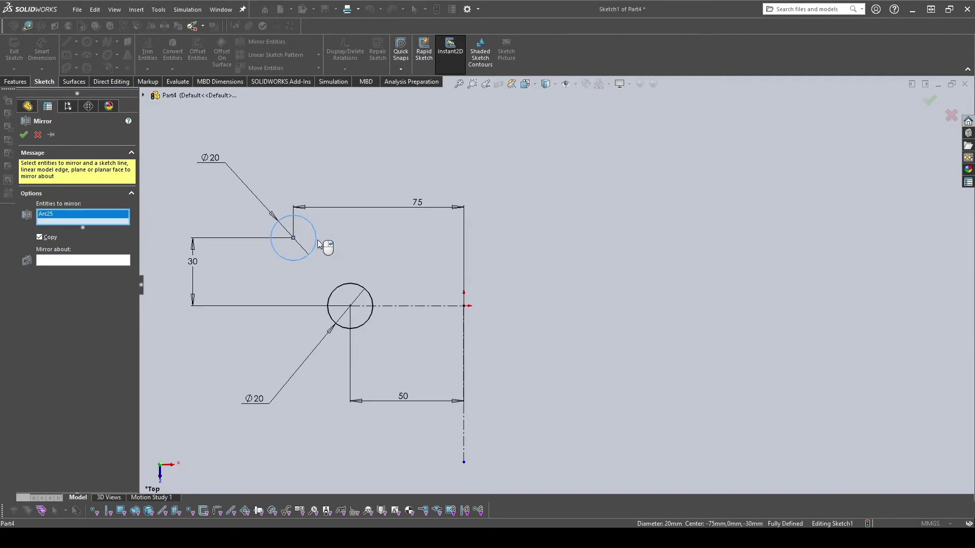
{"action": "left_click", "coordinate": [371, 300]}
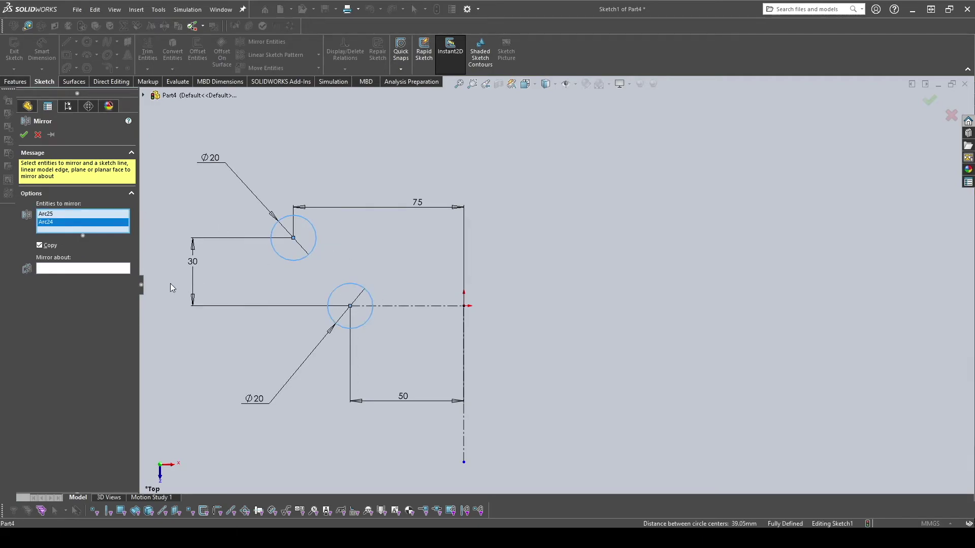
{"action": "left_click", "coordinate": [73, 273]}
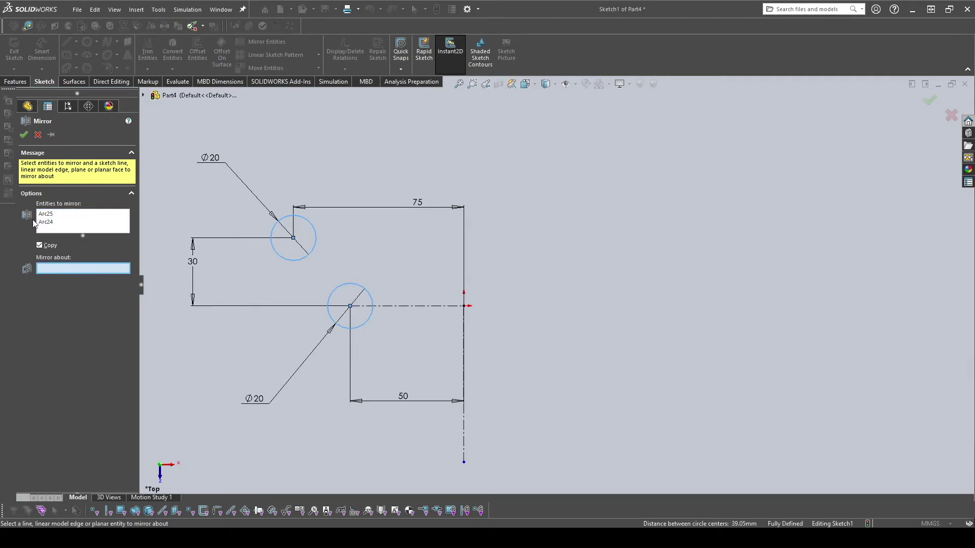
{"action": "left_click", "coordinate": [463, 432]}
{"action": "left_click", "coordinate": [23, 135]}
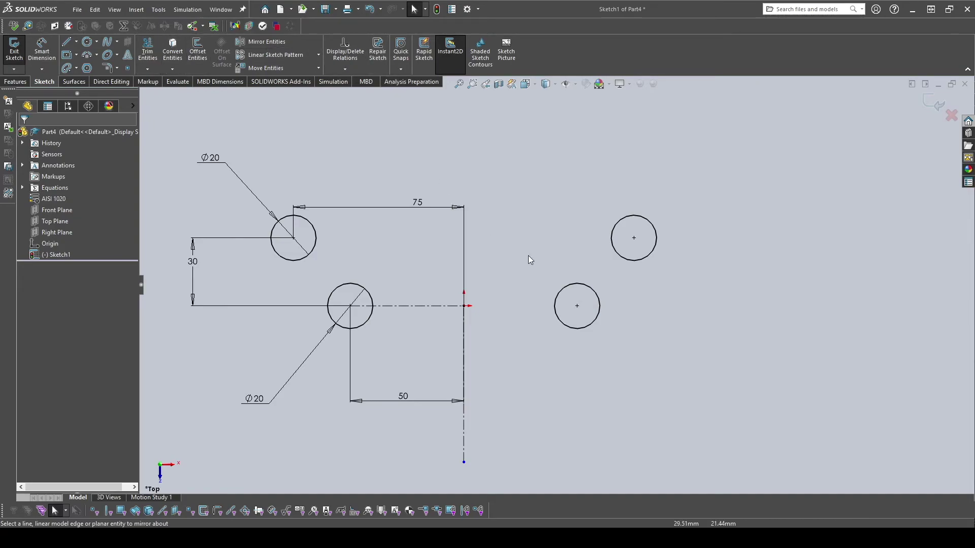
{"action": "left_click", "coordinate": [464, 462]}
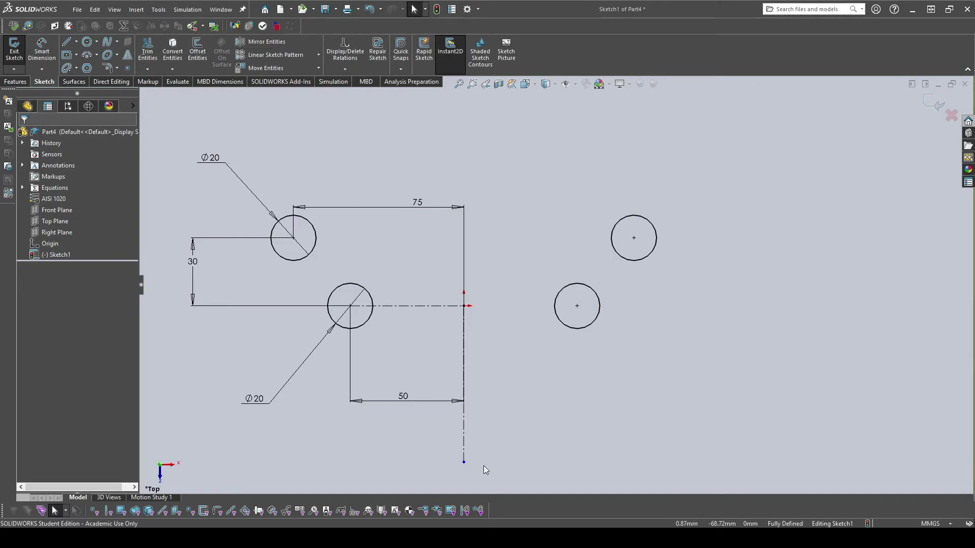
{"action": "left_click", "coordinate": [503, 461]}
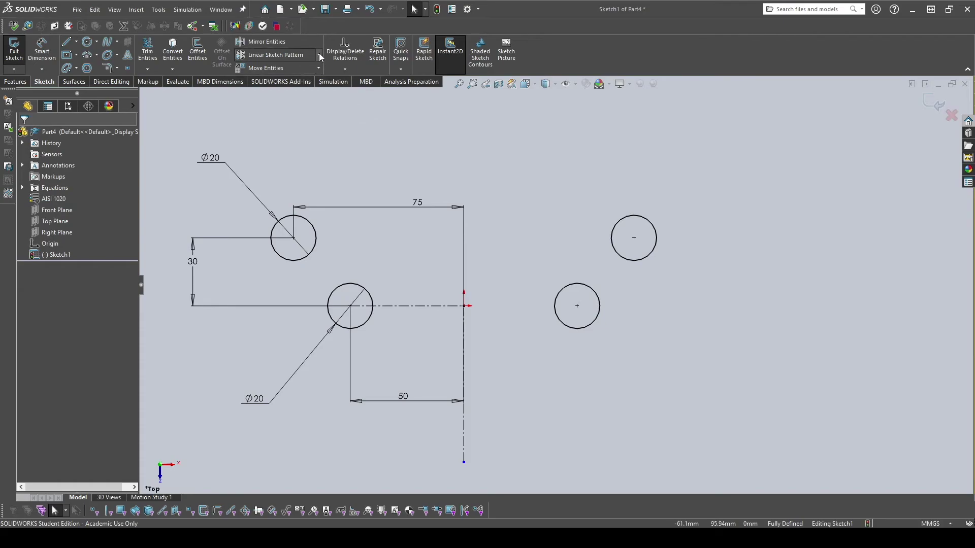
- Start a linear sketch pattern with the two original dimensioned circles as the entities to pattern
{"action": "left_click", "coordinate": [281, 56]}
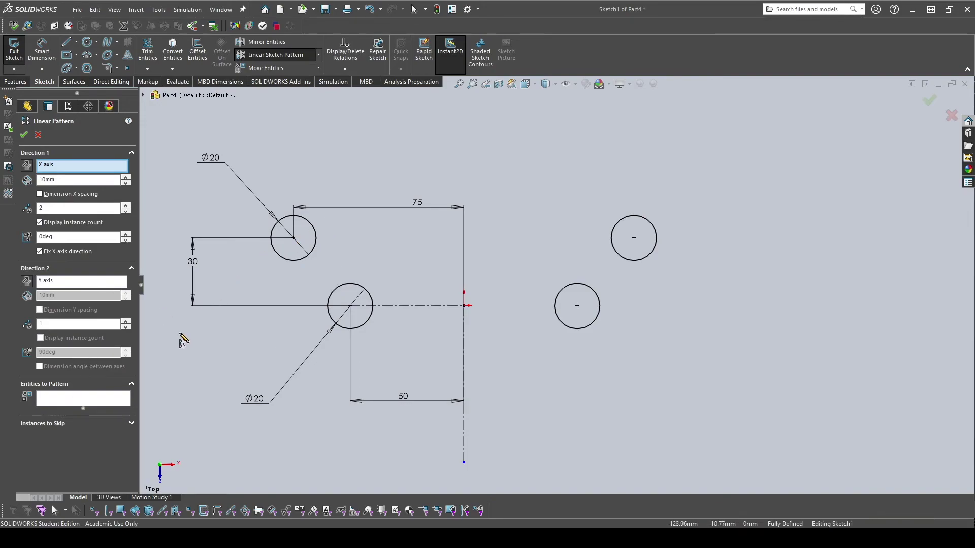
{"action": "left_click", "coordinate": [61, 399]}
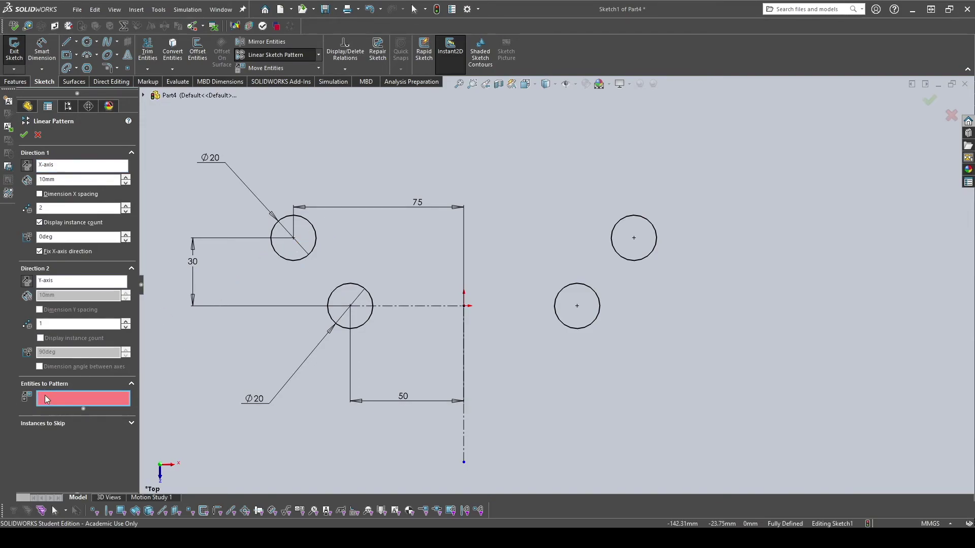
{"action": "left_click", "coordinate": [307, 254]}
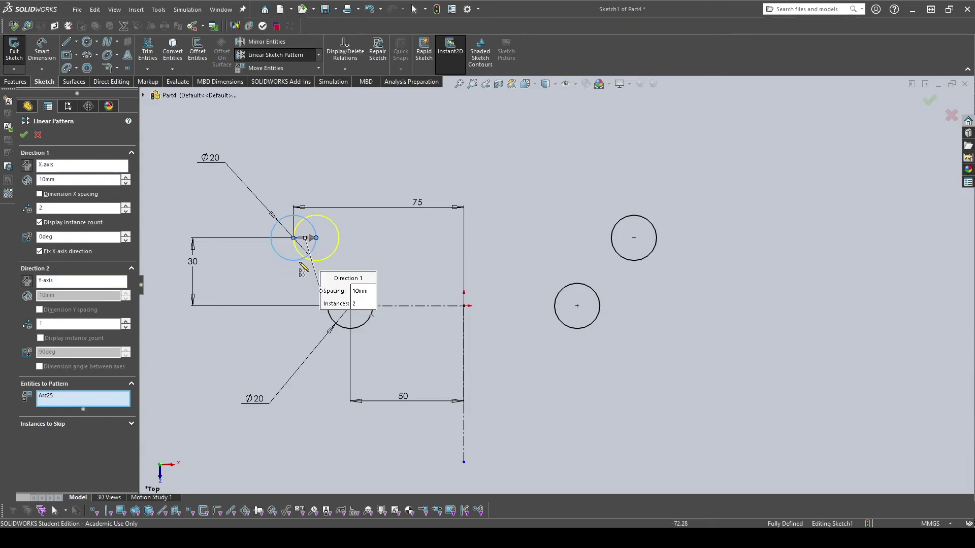
{"action": "left_click", "coordinate": [367, 322]}
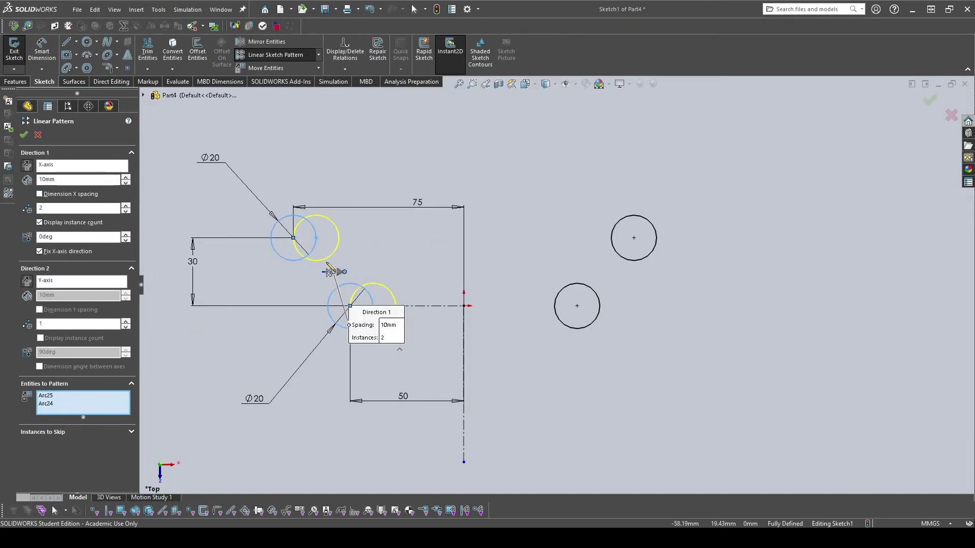
- Set the pattern to 1 instance along X and 3 along Y, increase the Y spacing so the circles clear each other, and create it
{"action": "left_click", "coordinate": [127, 212]}
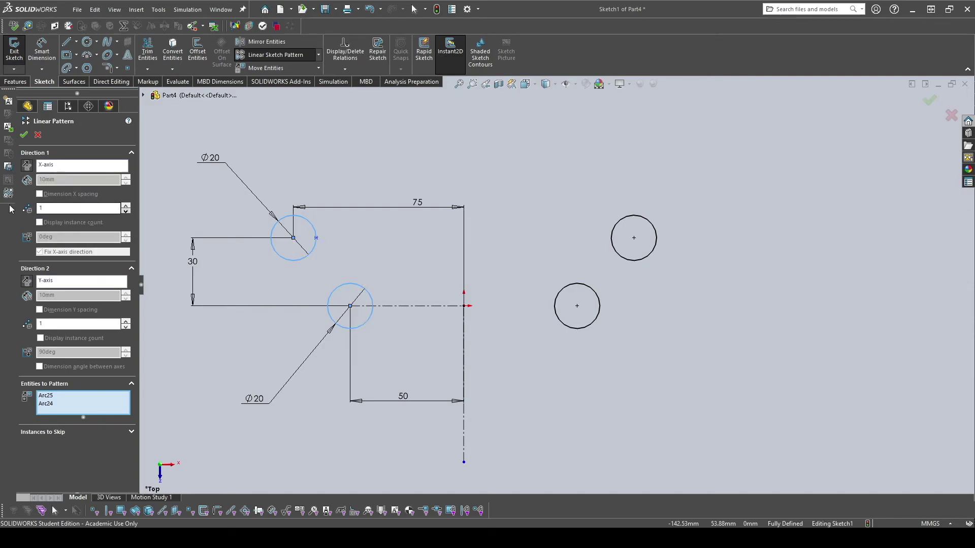
{"action": "left_click", "coordinate": [126, 322]}
{"action": "left_click", "coordinate": [126, 322]}
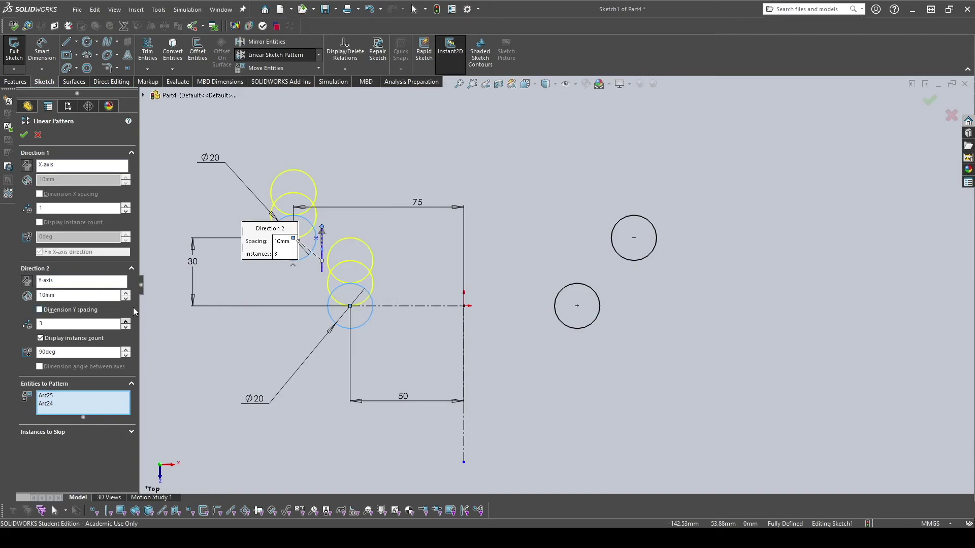
{"action": "left_click", "coordinate": [75, 294]}
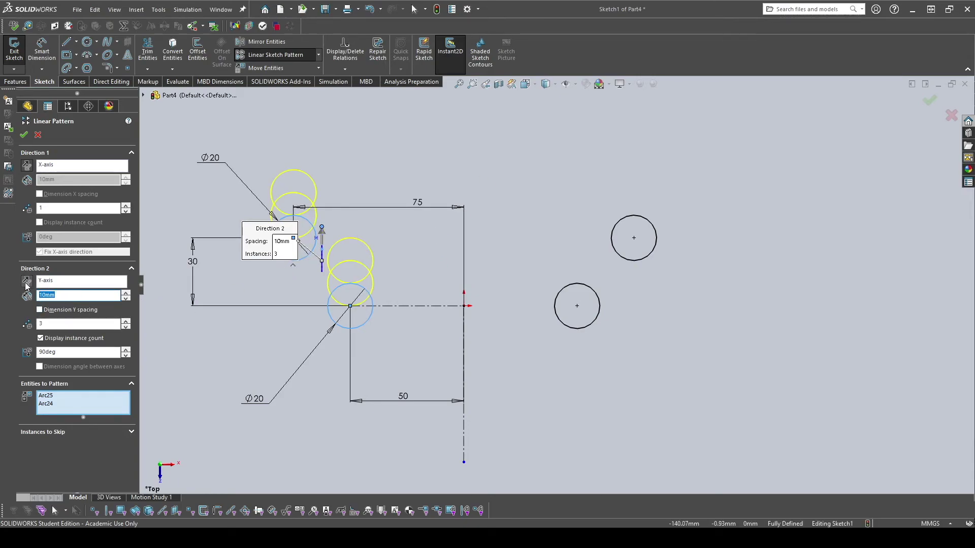
{"action": "key", "text": "Return"}
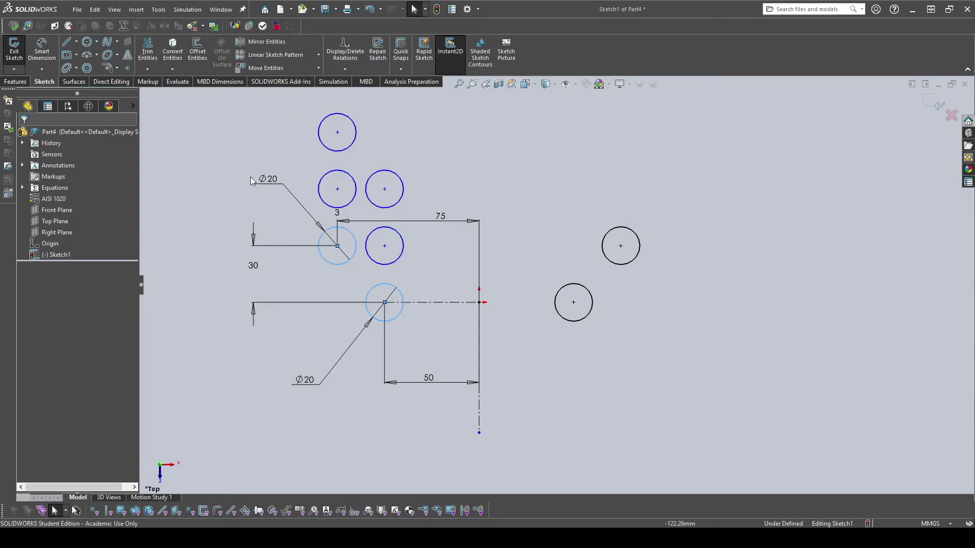
{"action": "left_click", "coordinate": [264, 131]}
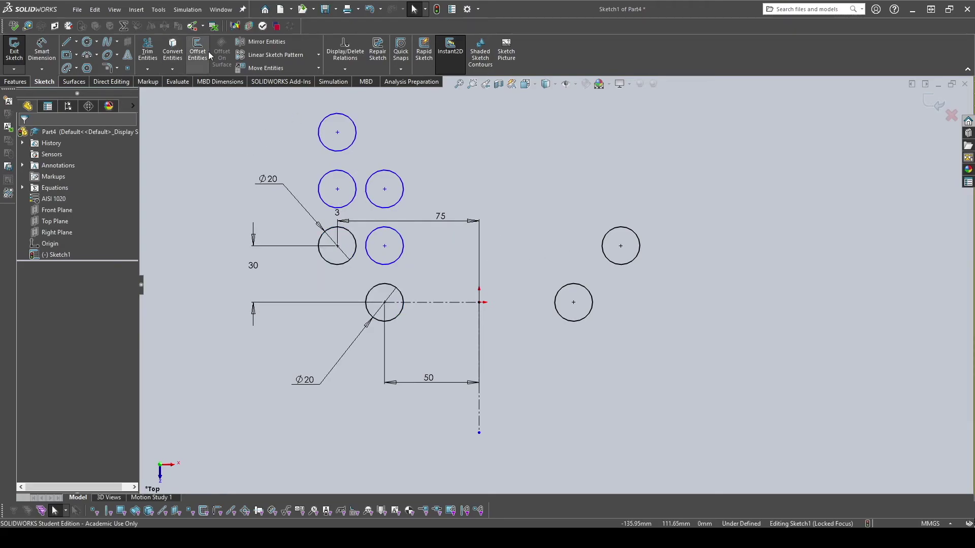
- Set up a circular sketch pattern of the lower dimensioned circle around the origin with 4 equally spaced instances over 360 degrees
{"action": "left_click", "coordinate": [318, 55]}
{"action": "left_click", "coordinate": [299, 81]}
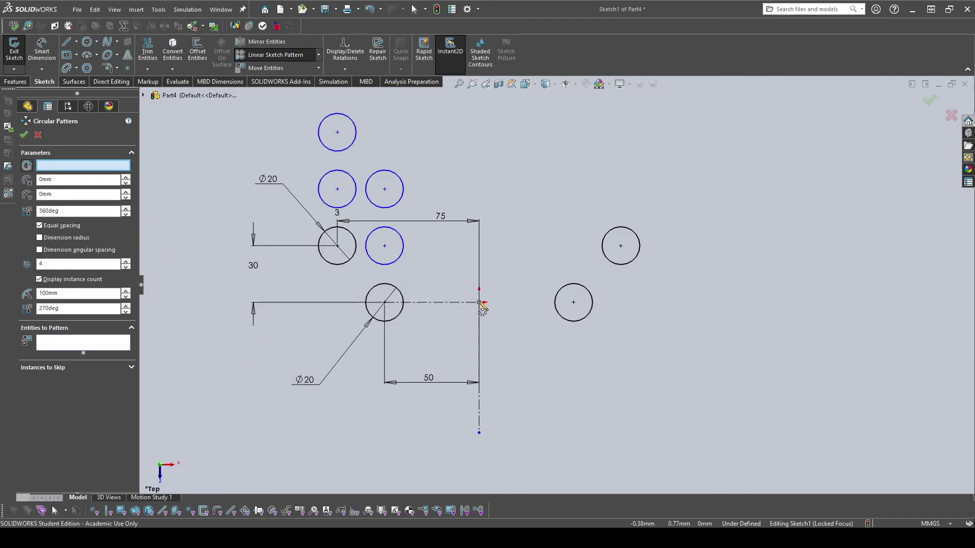
{"action": "left_click", "coordinate": [53, 342]}
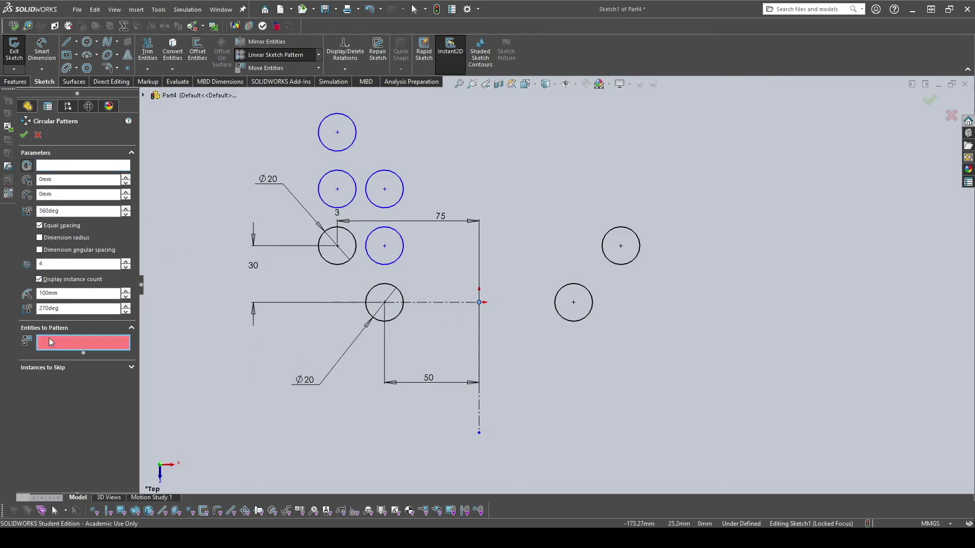
{"action": "left_click", "coordinate": [398, 317]}
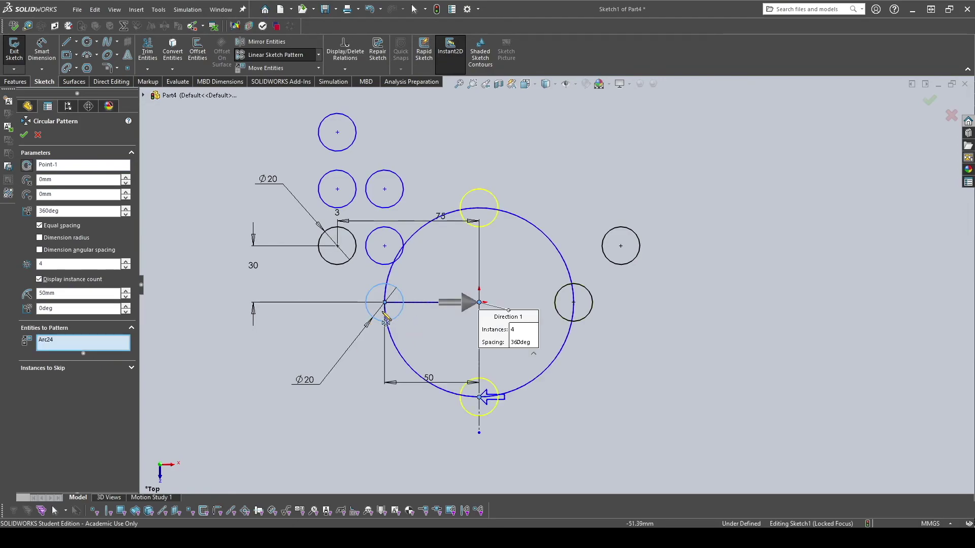
- Replace the circular pattern's center point with the lower endpoint of the vertical construction line
{"action": "left_click", "coordinate": [72, 165]}
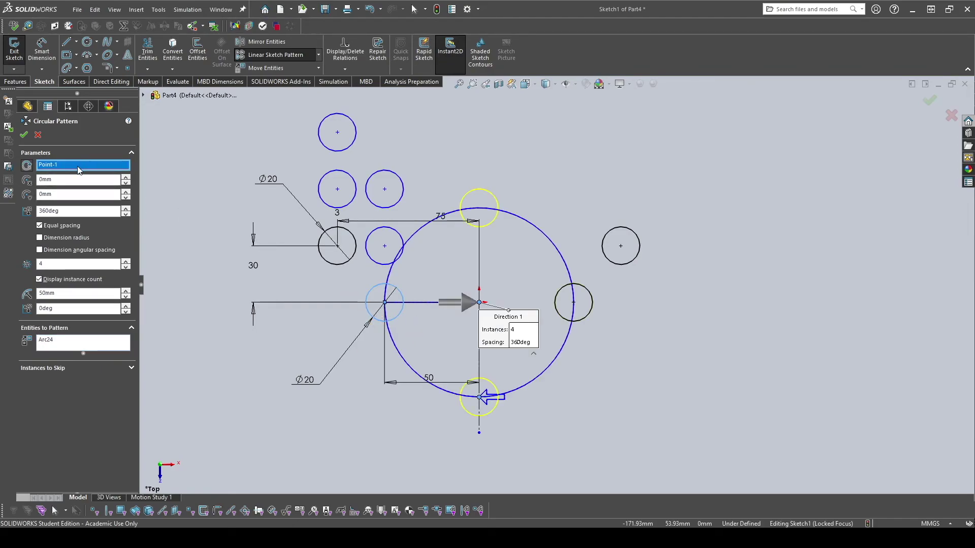
{"action": "key", "text": "Delete"}
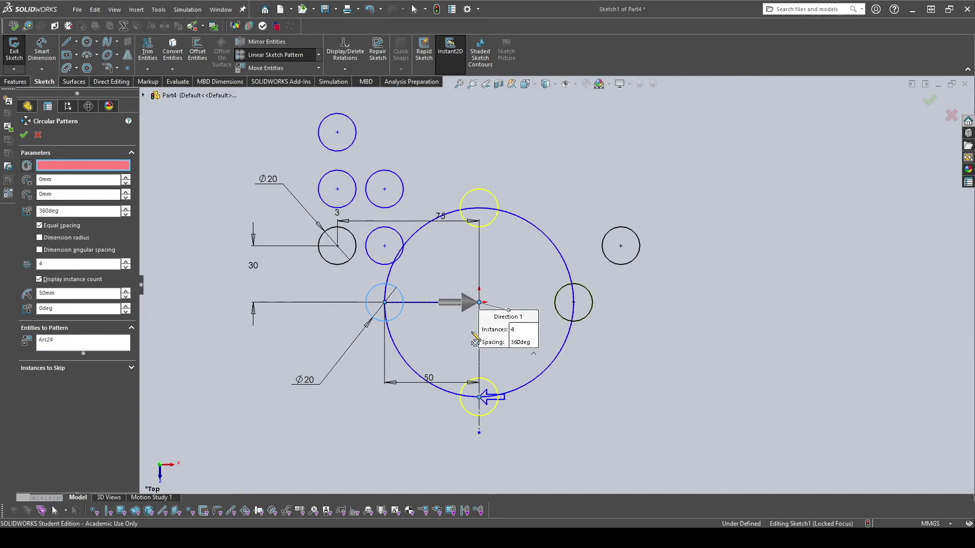
{"action": "left_click", "coordinate": [479, 432]}
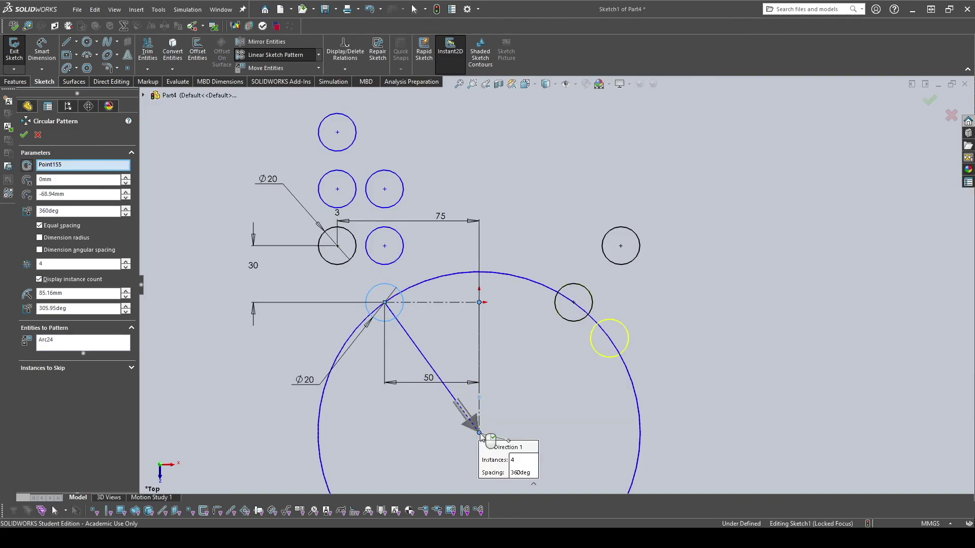
- Move the circular pattern's center back to the origin and set its total angle to 360 degrees
{"action": "left_click", "coordinate": [480, 302]}
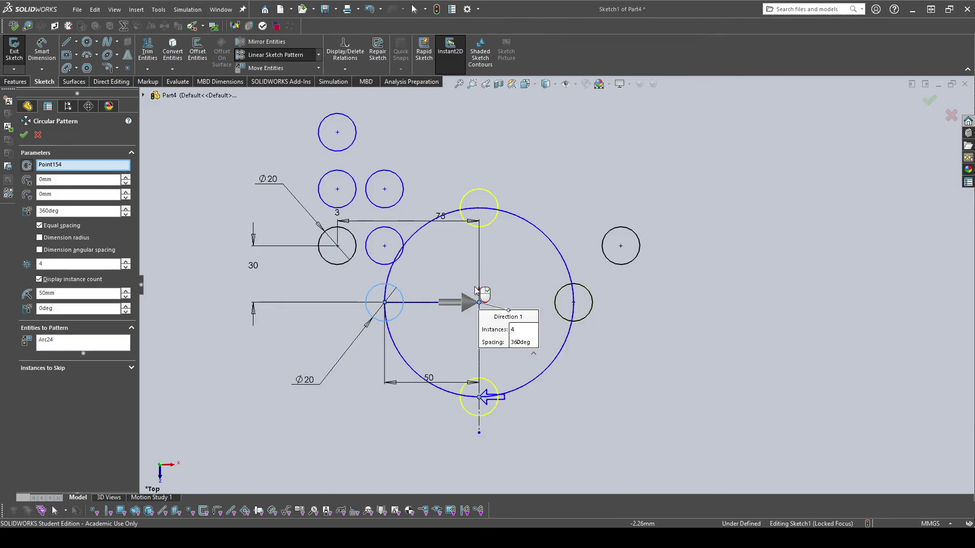
{"action": "left_click", "coordinate": [128, 214]}
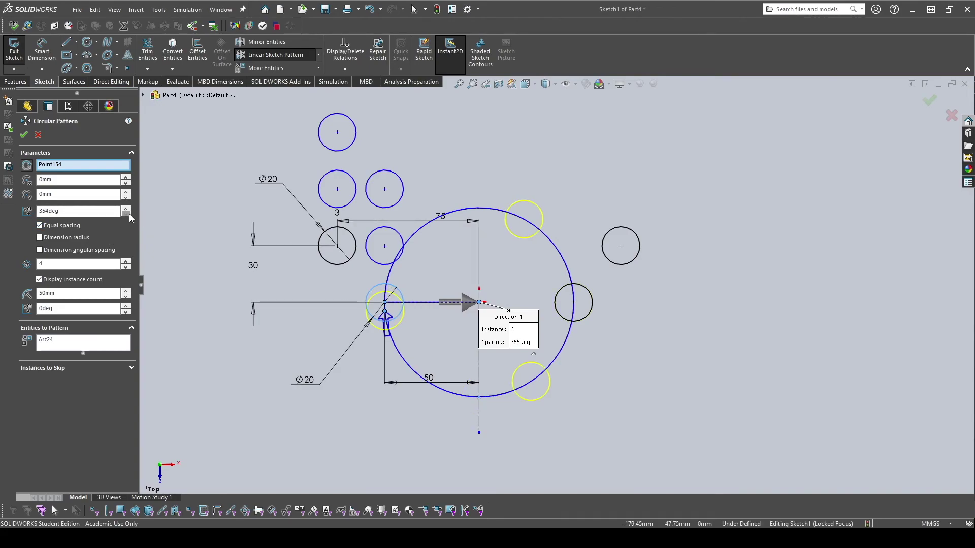
{"action": "left_click", "coordinate": [126, 208]}
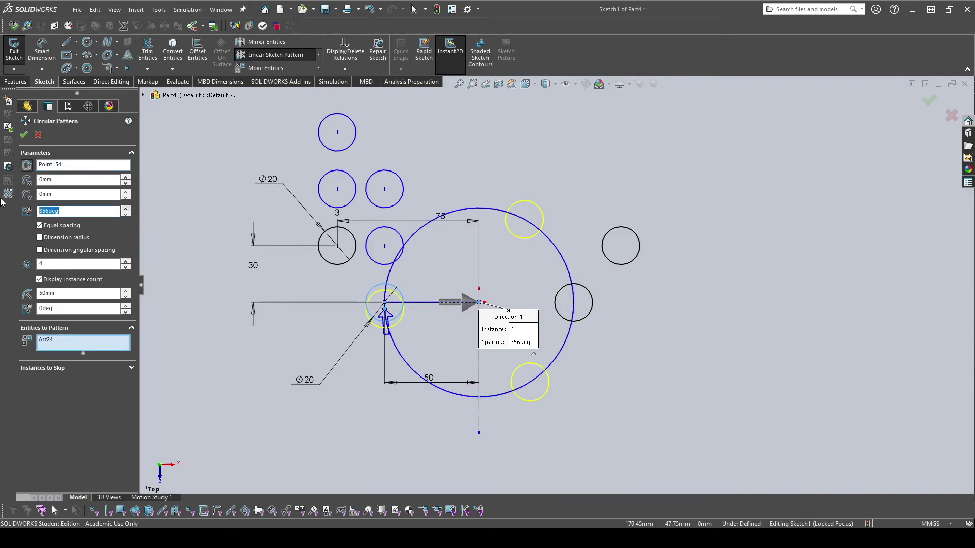
{"action": "type", "text": "360"}
{"action": "key", "text": "Return"}
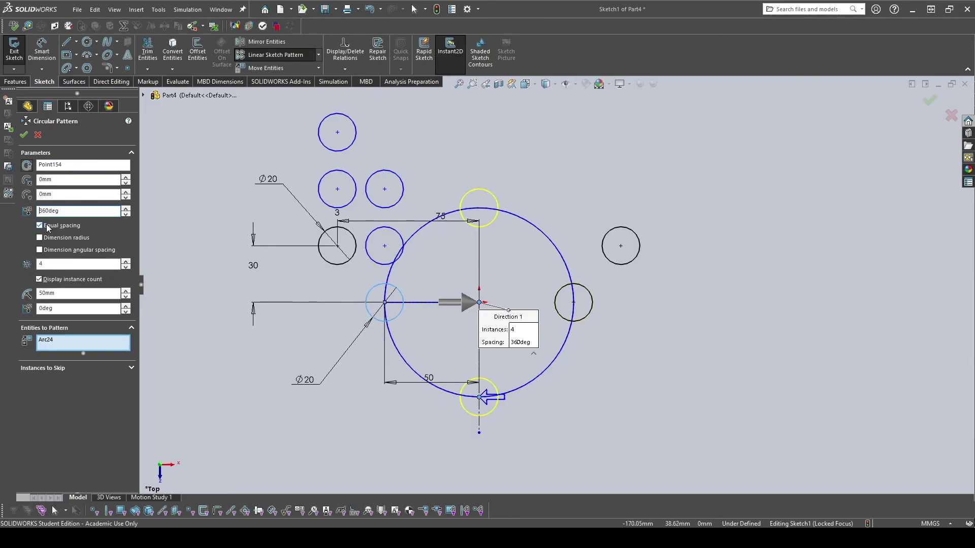
- Turn off equal spacing, set the angle between the four instances to 25 degrees, and create the circular pattern
{"action": "left_click", "coordinate": [40, 226]}
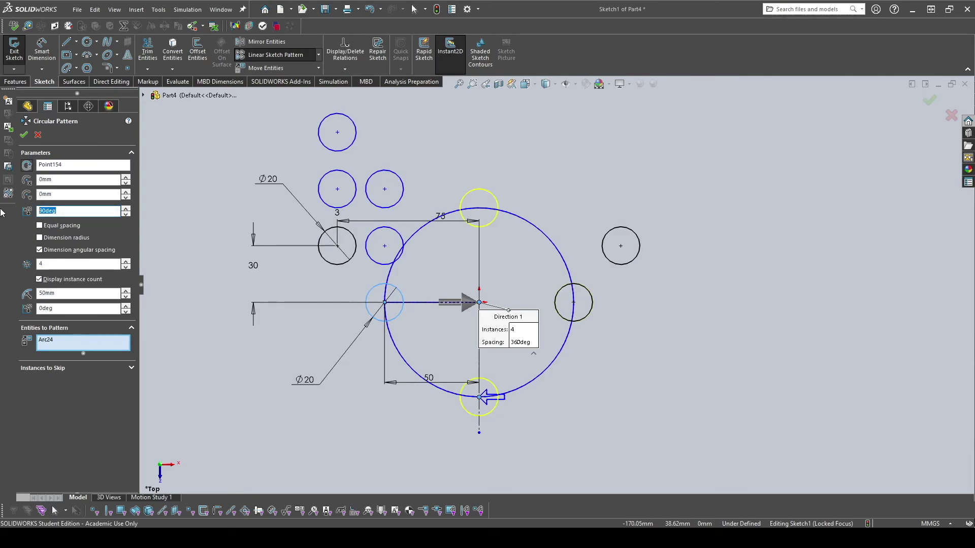
{"action": "type", "text": "25"}
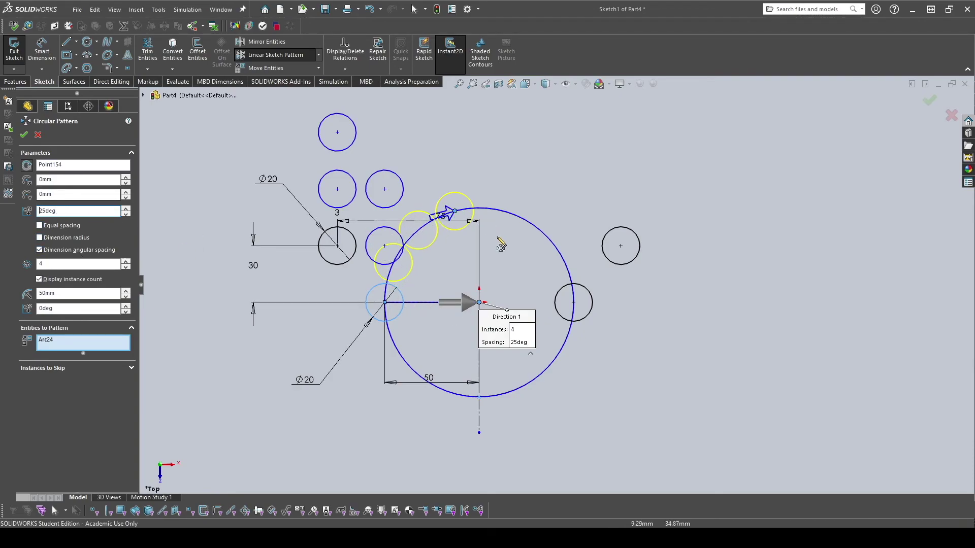
{"action": "left_click", "coordinate": [24, 134]}
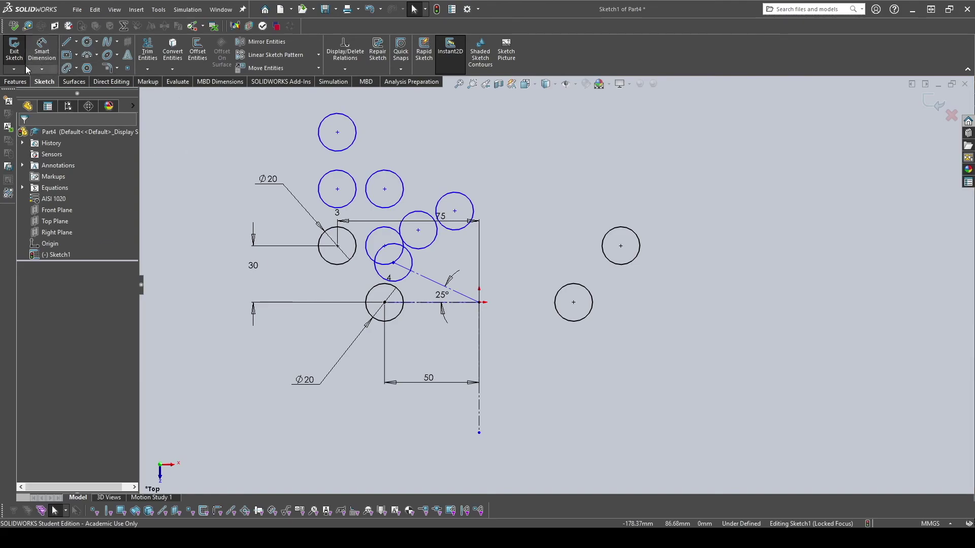
{"action": "left_click", "coordinate": [55, 55]}
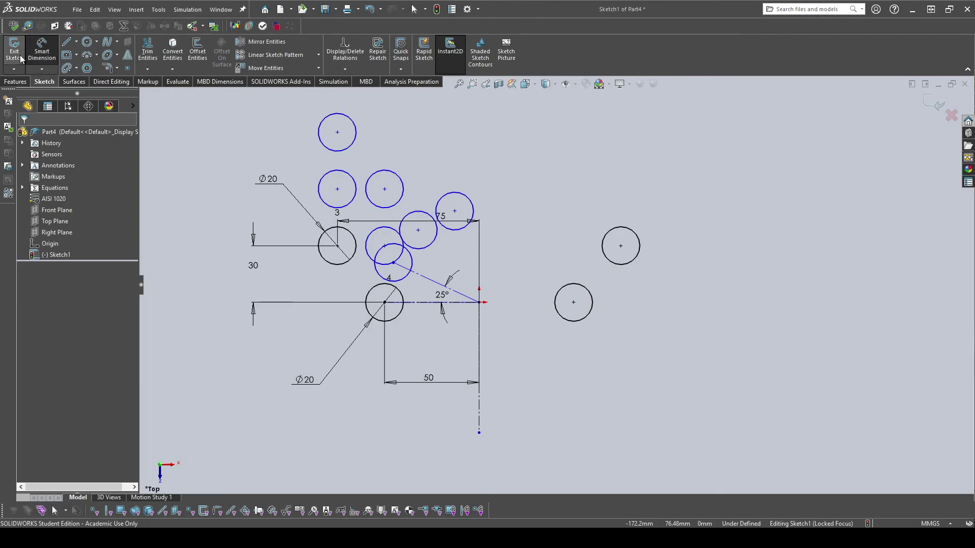
{"action": "key", "text": "Escape"}
- Delete all circles, their dimensions and the vertical construction line to clear the sketch
{"action": "scroll", "coordinate": [358, 219], "scroll_direction": "up", "scroll_amount": 2}
{"action": "mouse_move", "coordinate": [297, 119]}
{"action": "left_mouse_down"}
{"action": "mouse_move", "coordinate": [611, 348]}
{"action": "mouse_move", "coordinate": [323, 155]}
{"action": "left_mouse_up"}
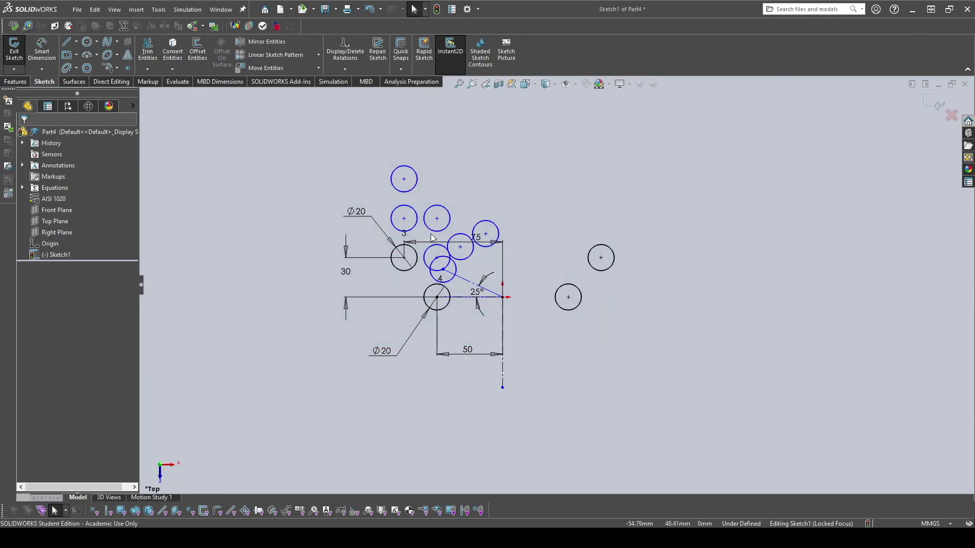
{"action": "mouse_move", "coordinate": [310, 121]}
{"action": "left_mouse_down"}
{"action": "mouse_move", "coordinate": [348, 163]}
{"action": "mouse_move", "coordinate": [671, 357]}
{"action": "left_mouse_up"}
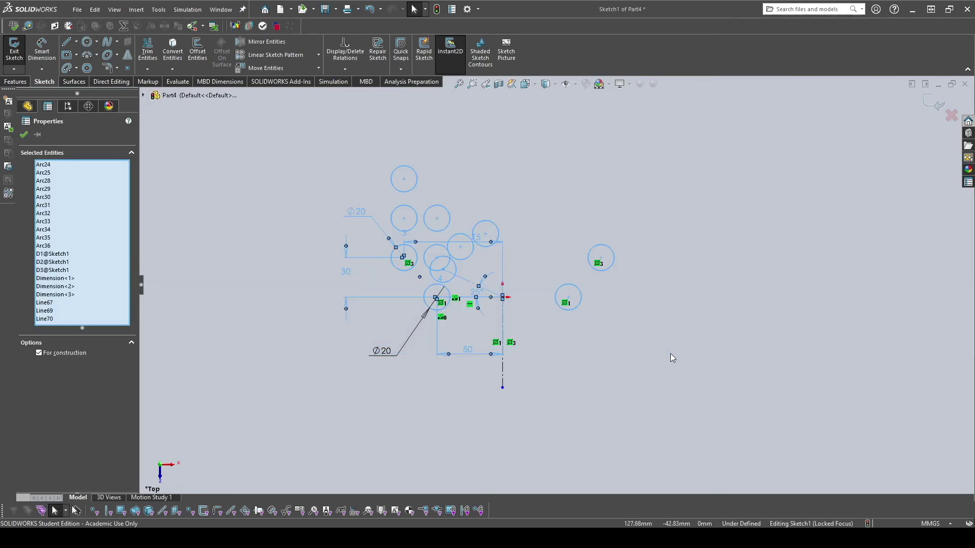
{"action": "key", "text": "Delete"}
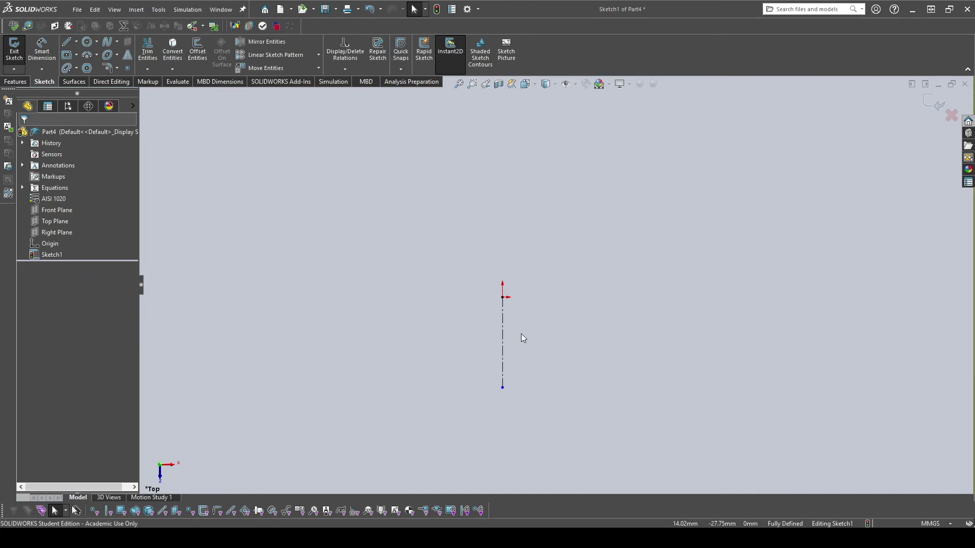
{"action": "left_click", "coordinate": [504, 329]}
{"action": "key", "text": "Delete"}
{"action": "scroll", "coordinate": [523, 282], "scroll_direction": "down", "scroll_amount": 2}
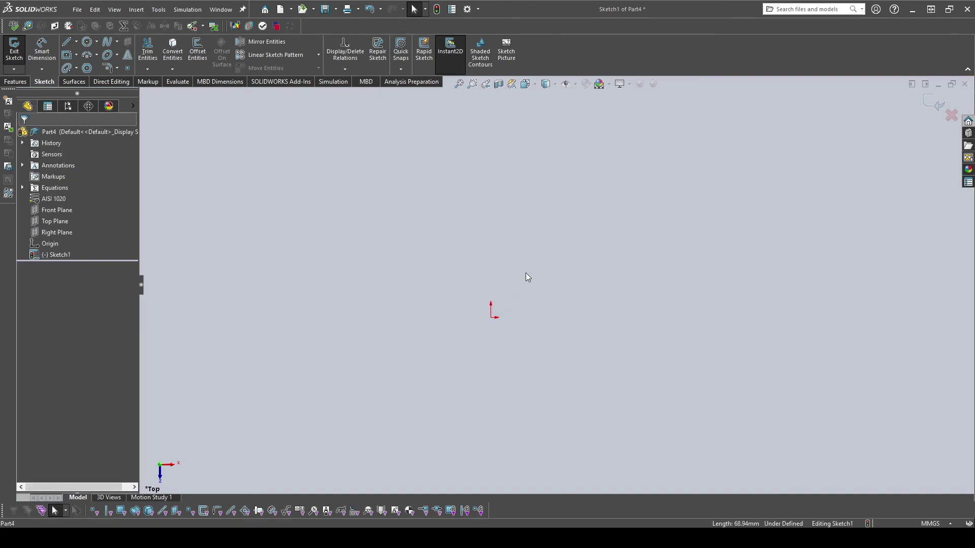
- Sketch a circle about 31 mm in diameter with its center about 41 mm directly above the origin
{"action": "left_click", "coordinate": [87, 42]}
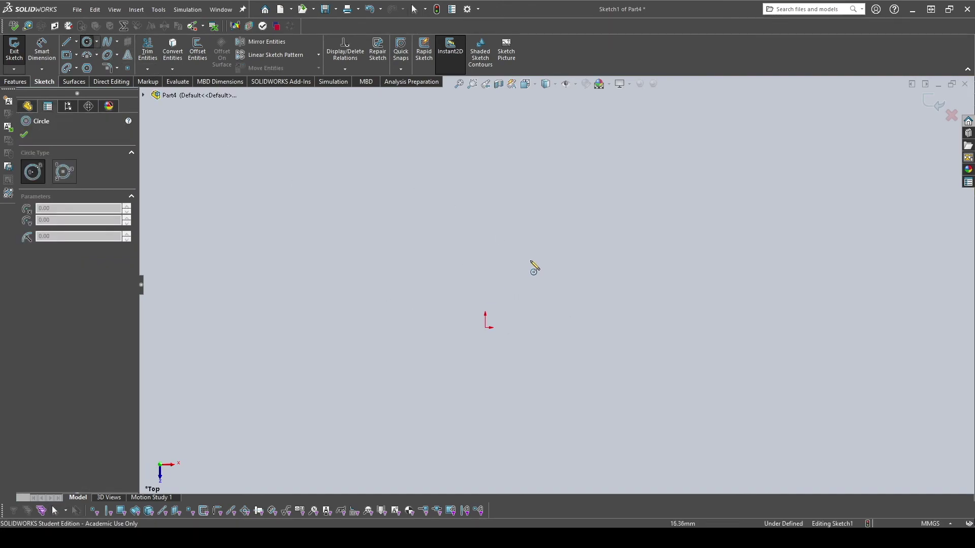
{"action": "left_click", "coordinate": [485, 233]}
{"action": "left_click", "coordinate": [524, 215]}
{"action": "key", "text": "d"}
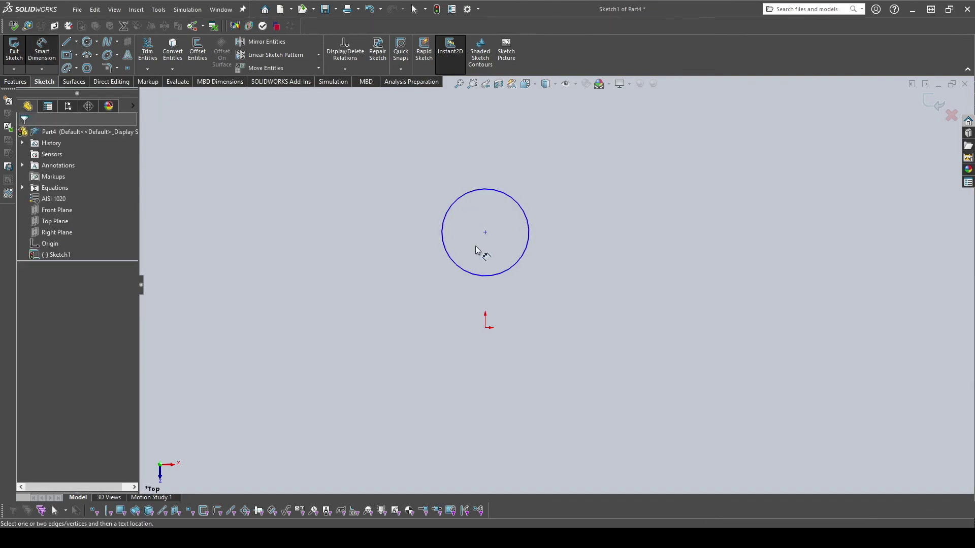
{"action": "key", "text": "Escape"}
{"action": "mouse_move", "coordinate": [485, 233]}
{"action": "left_mouse_down"}
{"action": "mouse_move", "coordinate": [682, 249]}
{"action": "mouse_move", "coordinate": [539, 192]}
{"action": "mouse_move", "coordinate": [403, 187]}
{"action": "mouse_move", "coordinate": [485, 215]}
{"action": "left_mouse_up"}
{"action": "left_click", "coordinate": [446, 224]}
- Dimension the vertical distance from the circle's center to the origin as 30 mm
{"action": "key", "text": "d"}
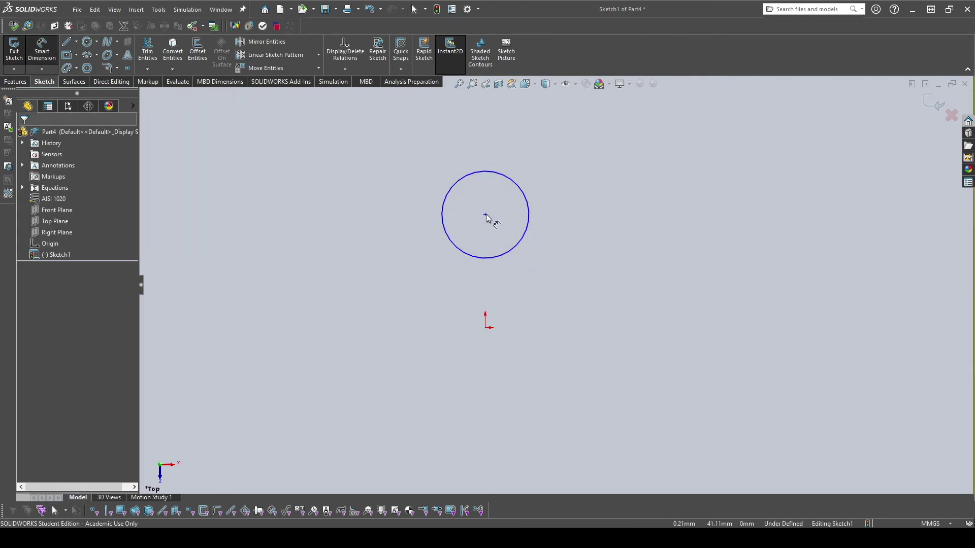
{"action": "left_click", "coordinate": [485, 214]}
{"action": "left_click", "coordinate": [485, 328]}
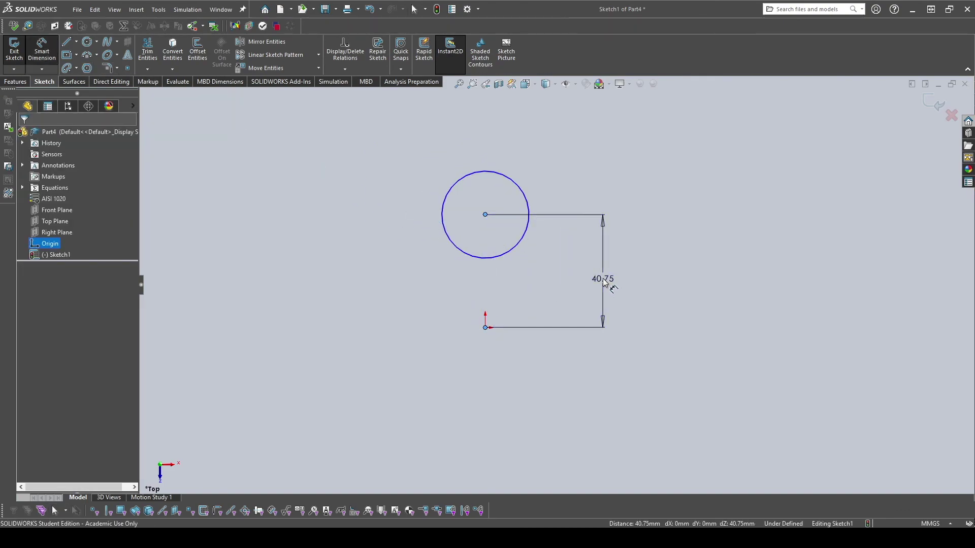
{"action": "left_click", "coordinate": [603, 280]}
{"action": "type", "text": "30"}
{"action": "key", "text": "Return"}
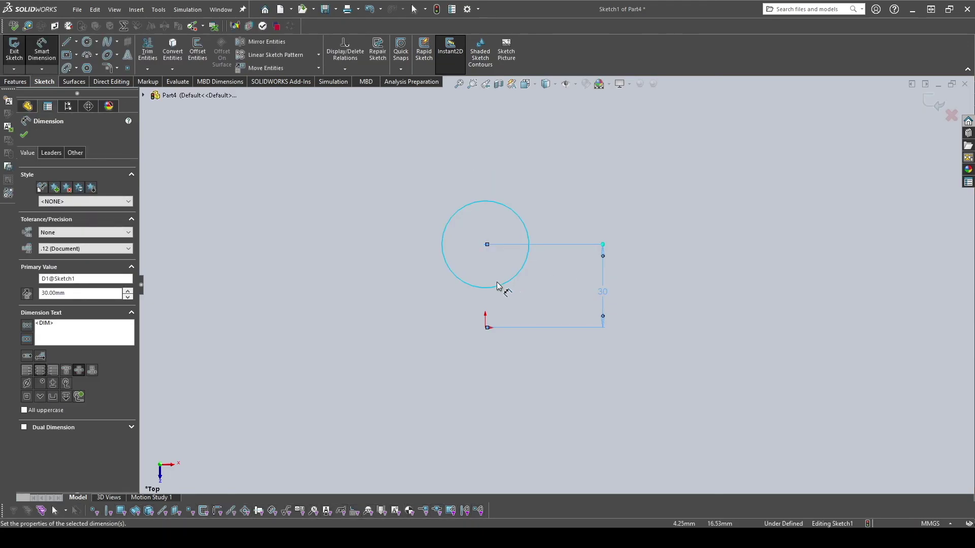
{"action": "left_click", "coordinate": [496, 287]}
{"action": "key", "text": "Escape"}
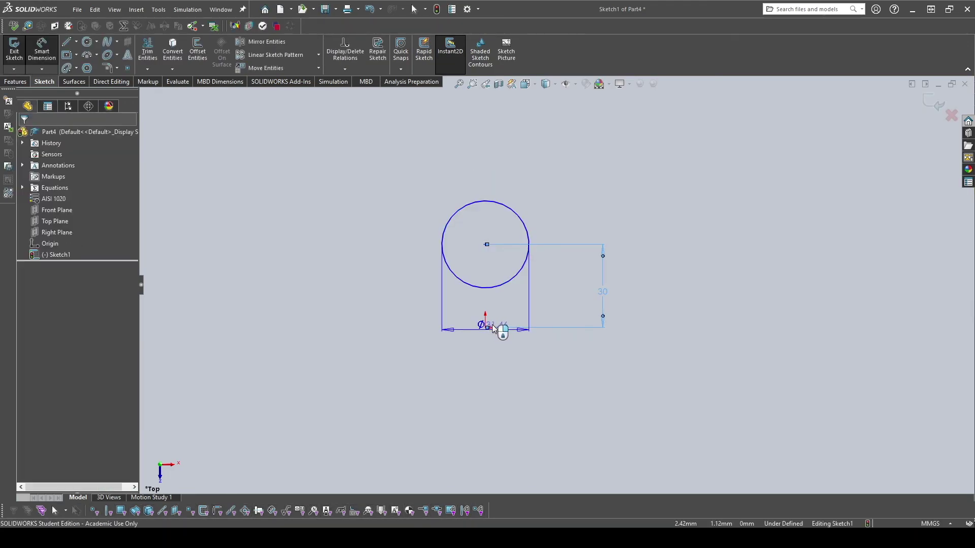
{"action": "key", "text": "Escape"}
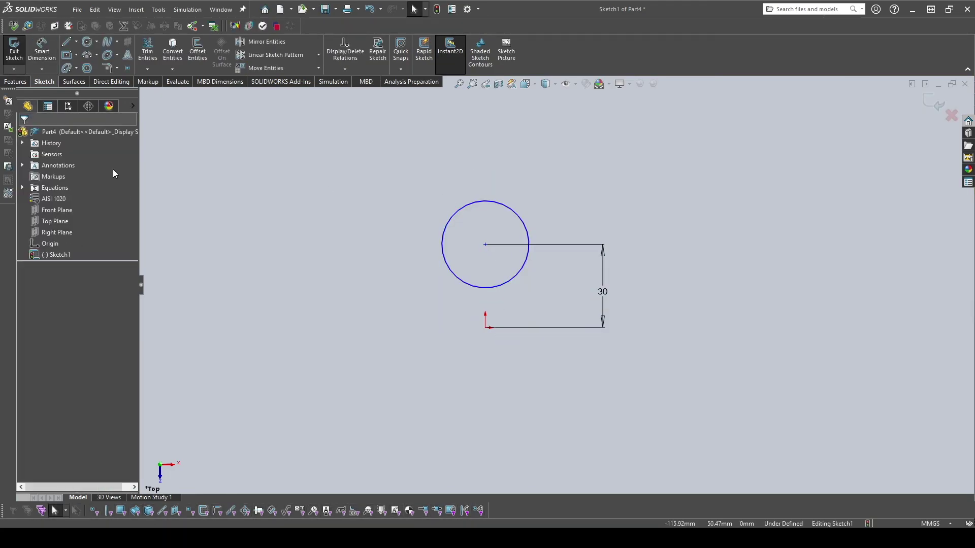
- Add a Vertical relation between the circle's center point and the origin
{"action": "left_click", "coordinate": [484, 244]}
{"action": "left_click", "coordinate": [486, 328], "text": "ctrl"}
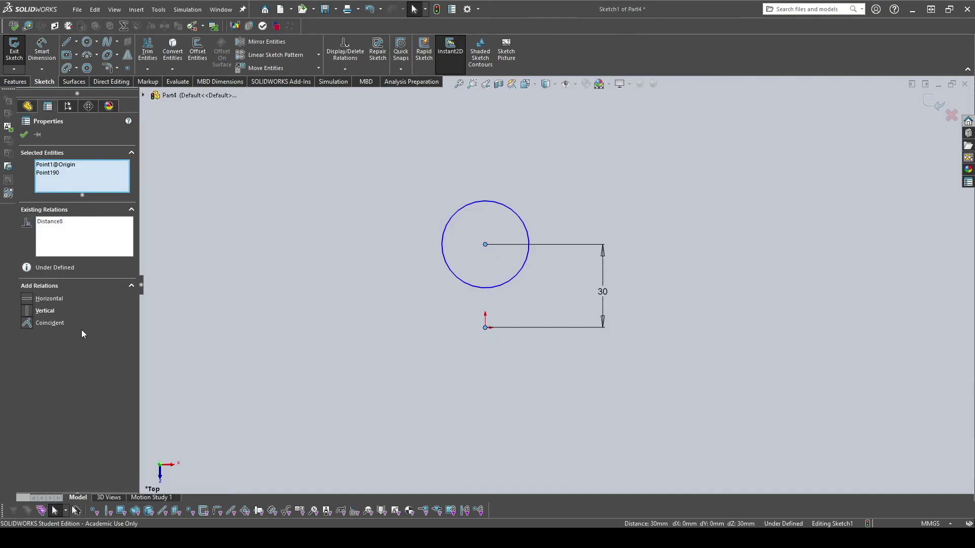
{"action": "left_click", "coordinate": [28, 310]}
{"action": "left_click", "coordinate": [377, 306]}
- Dimension the circle's diameter as 30 mm
{"action": "right_click_drag", "start_coordinate": [477, 288], "coordinate": [483, 239]}
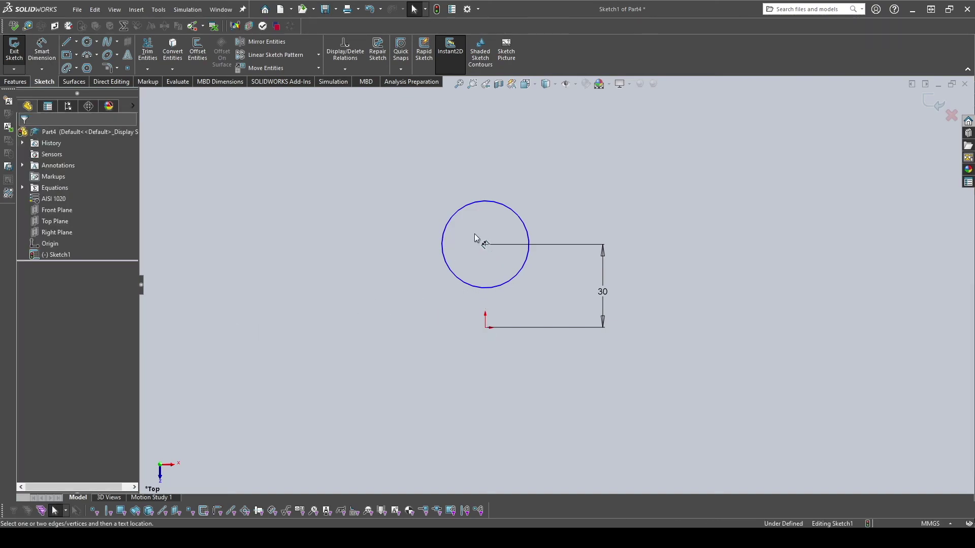
{"action": "left_click", "coordinate": [523, 218]}
{"action": "left_click", "coordinate": [610, 164]}
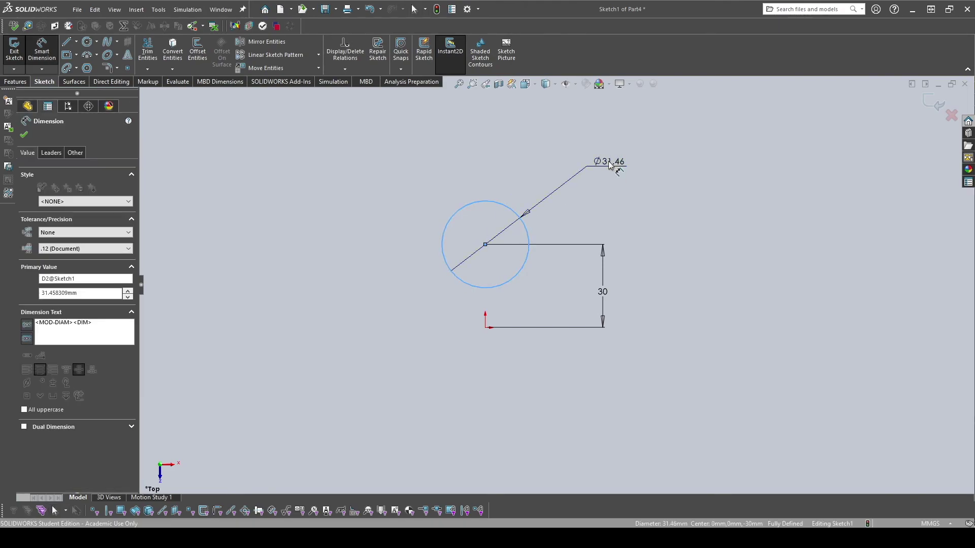
{"action": "type", "text": "30"}
{"action": "key", "text": "Return"}
{"action": "key", "text": "Escape"}
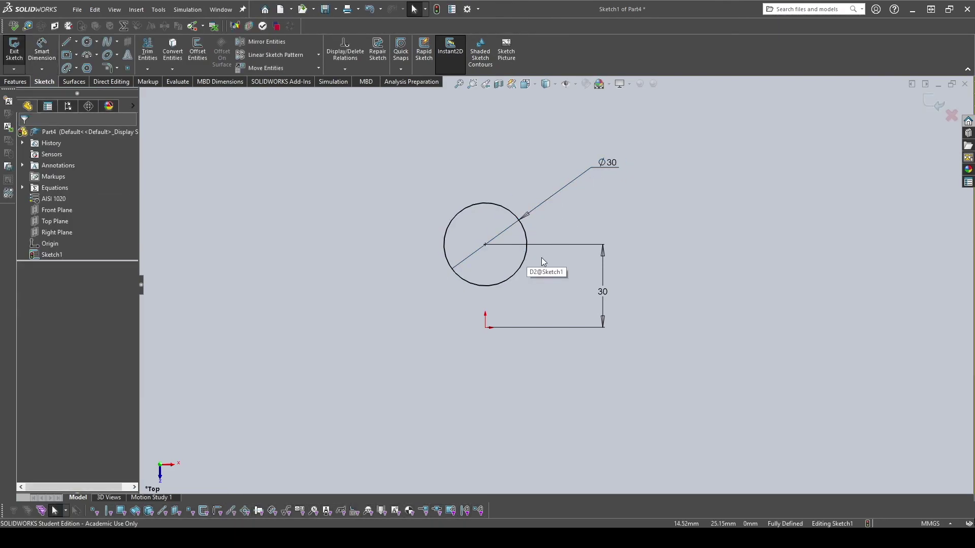
- Inspect the existing relations and definition status of the circle and its center point
{"action": "left_click", "coordinate": [523, 259]}
{"action": "left_click", "coordinate": [543, 292]}
{"action": "left_click", "coordinate": [486, 245]}
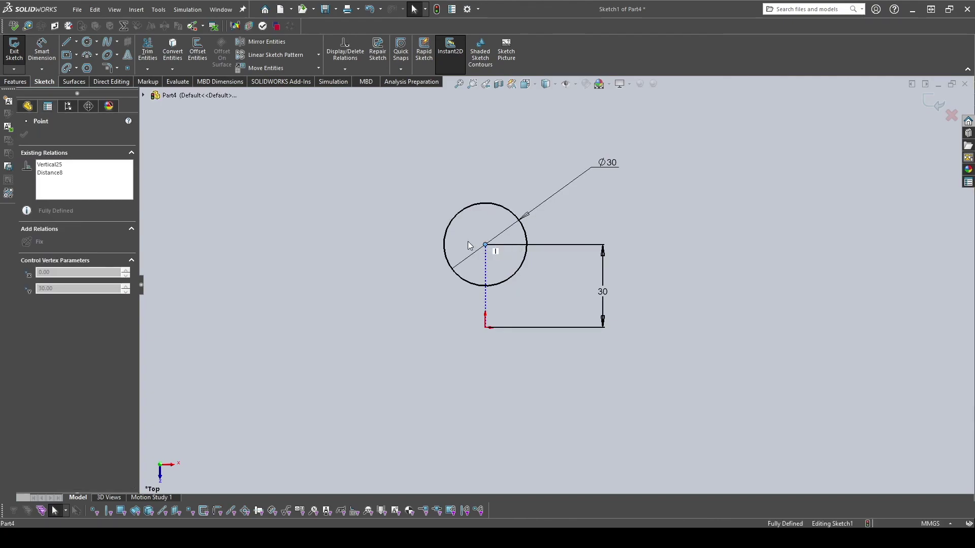
{"action": "left_click", "coordinate": [505, 248]}
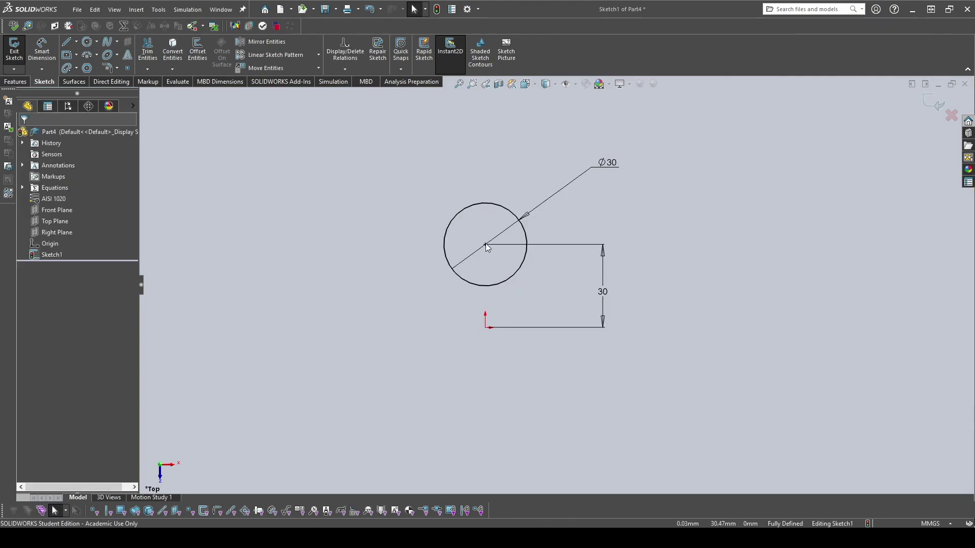
{"action": "left_click", "coordinate": [486, 245]}
{"action": "left_click", "coordinate": [442, 261]}
{"action": "left_click", "coordinate": [454, 277]}
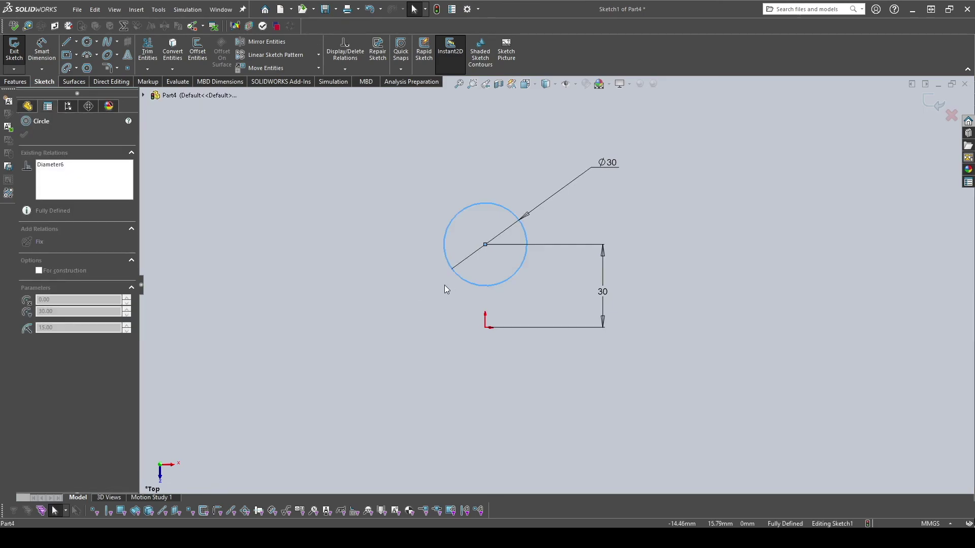
{"action": "left_click", "coordinate": [412, 297]}
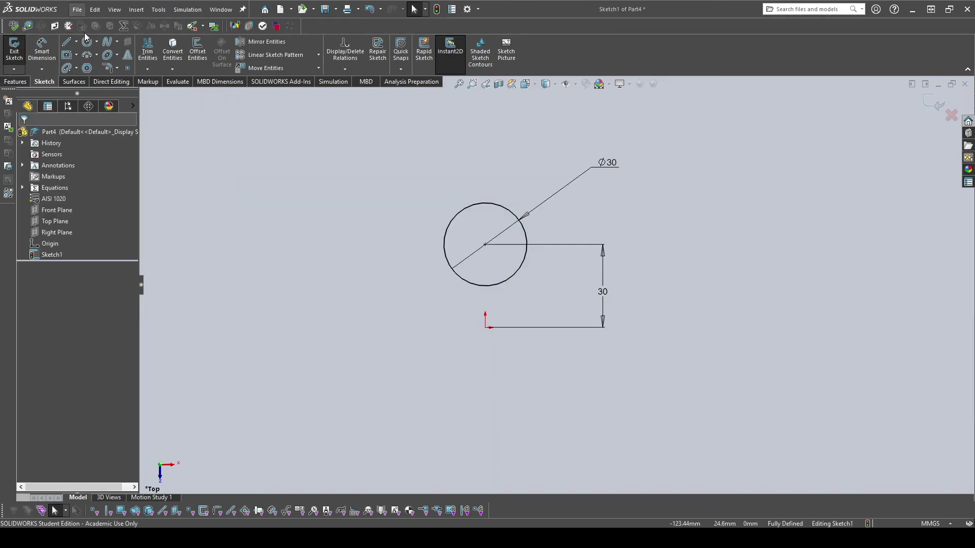